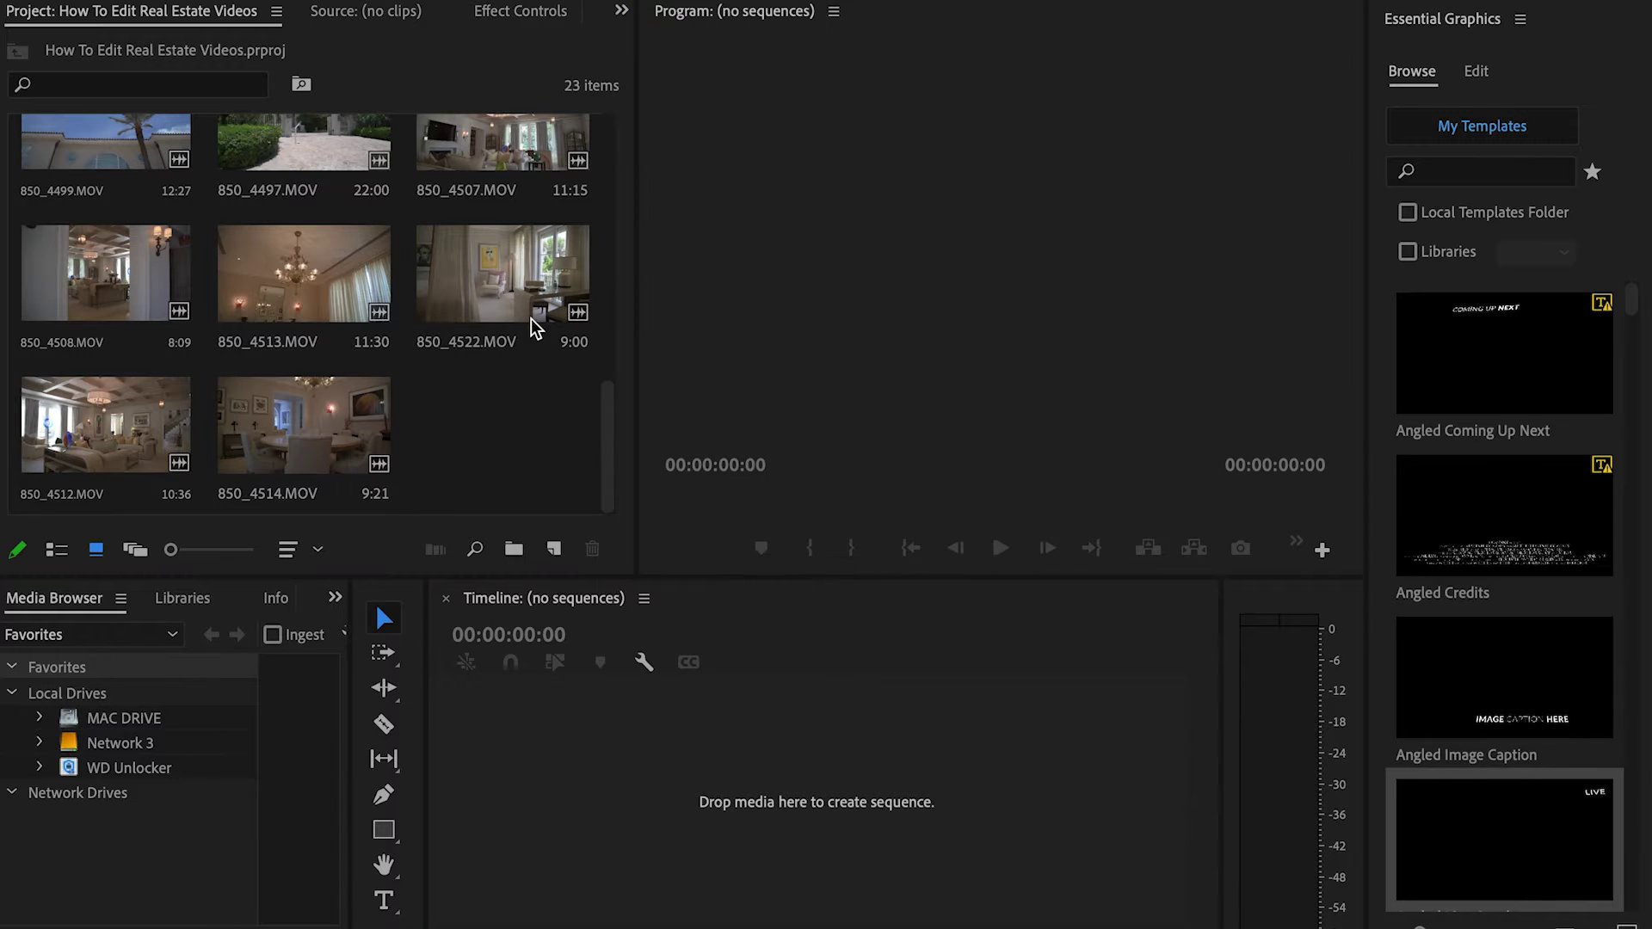
# Step: Create Sequence 01 with default settings and sort the project bin by Video Codec
pyautogui.press('super+n')
pyautogui.click(1175, 921)
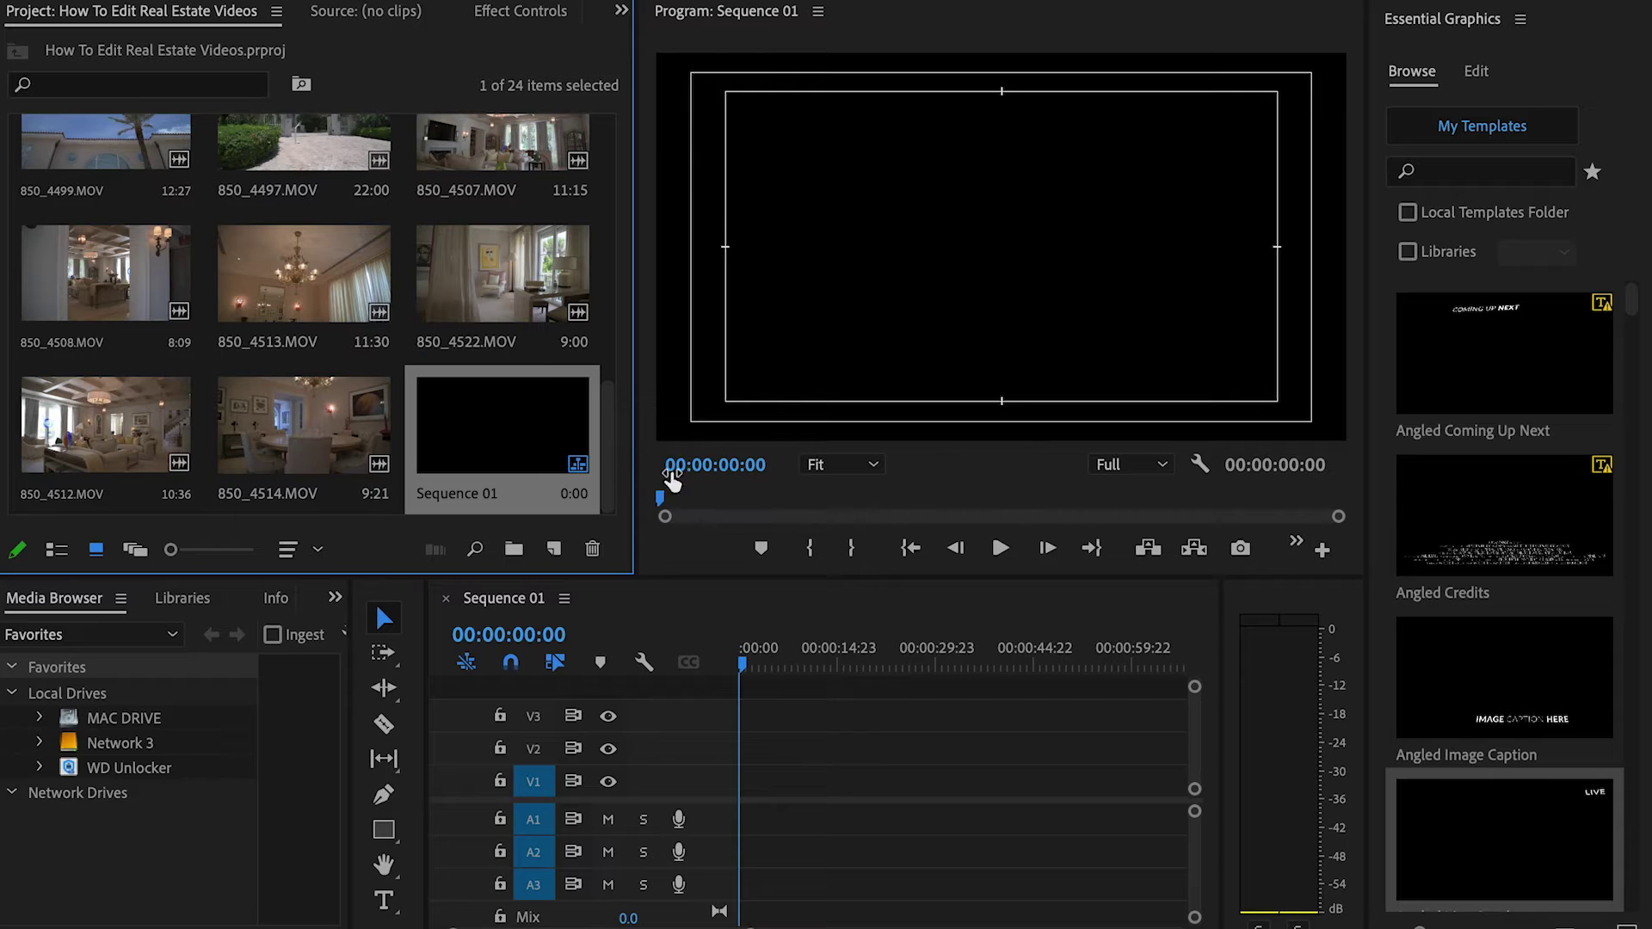
pyautogui.scroll(5, 487, 456)
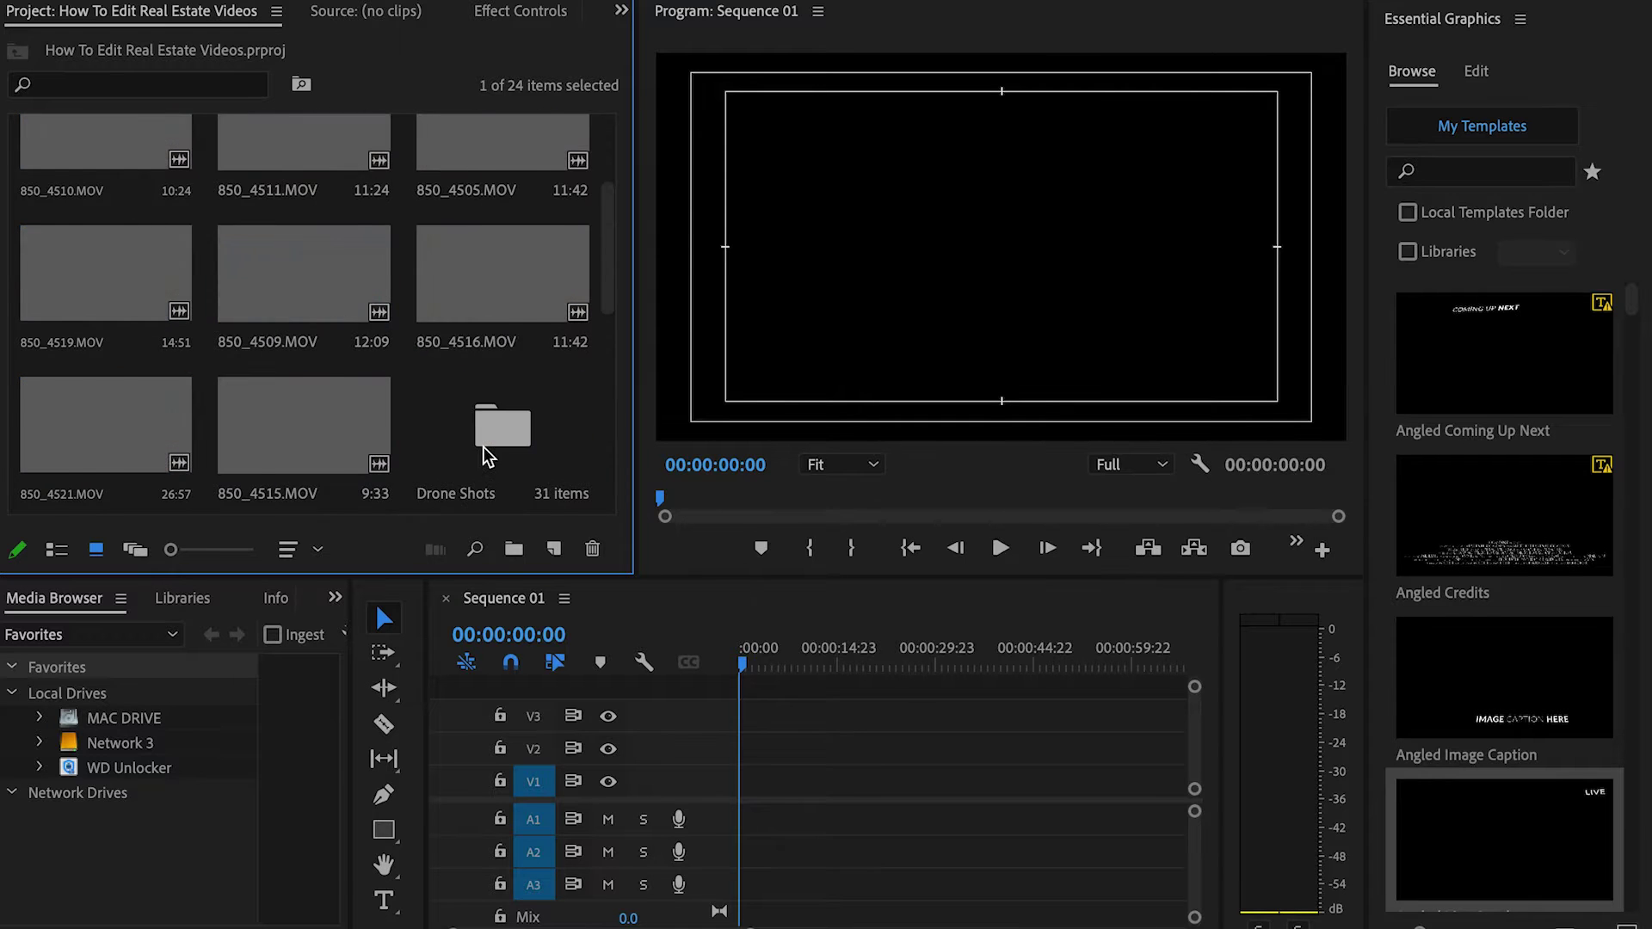
pyautogui.scroll(-5, 487, 456)
pyautogui.scroll(5, 421, 231)
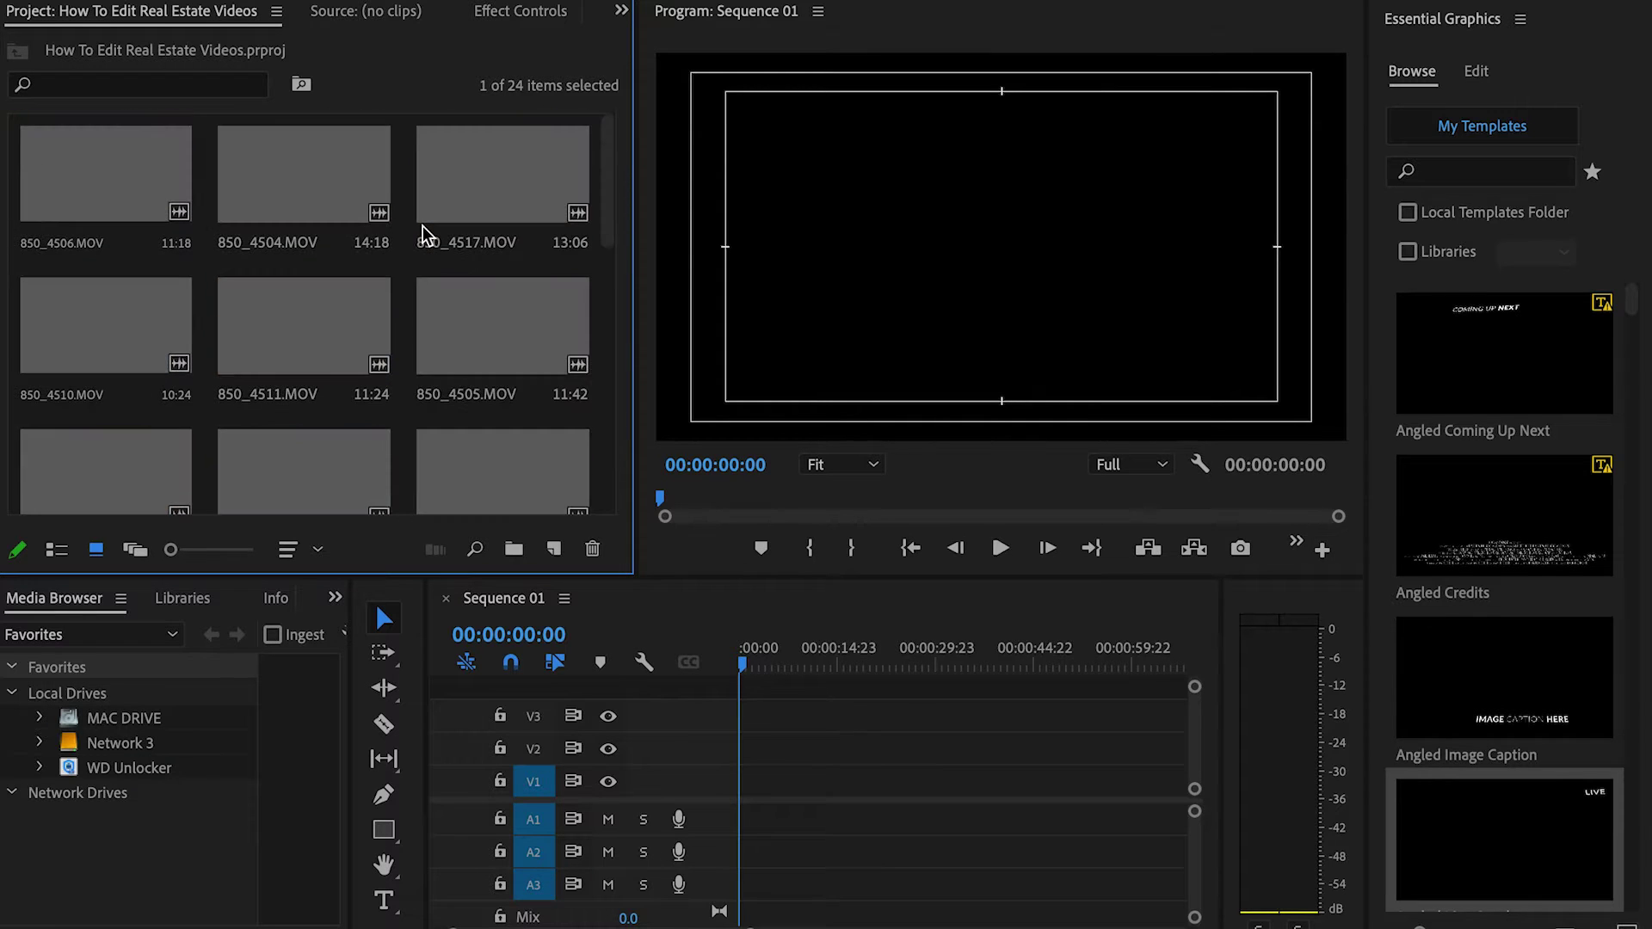
pyautogui.click(287, 549)
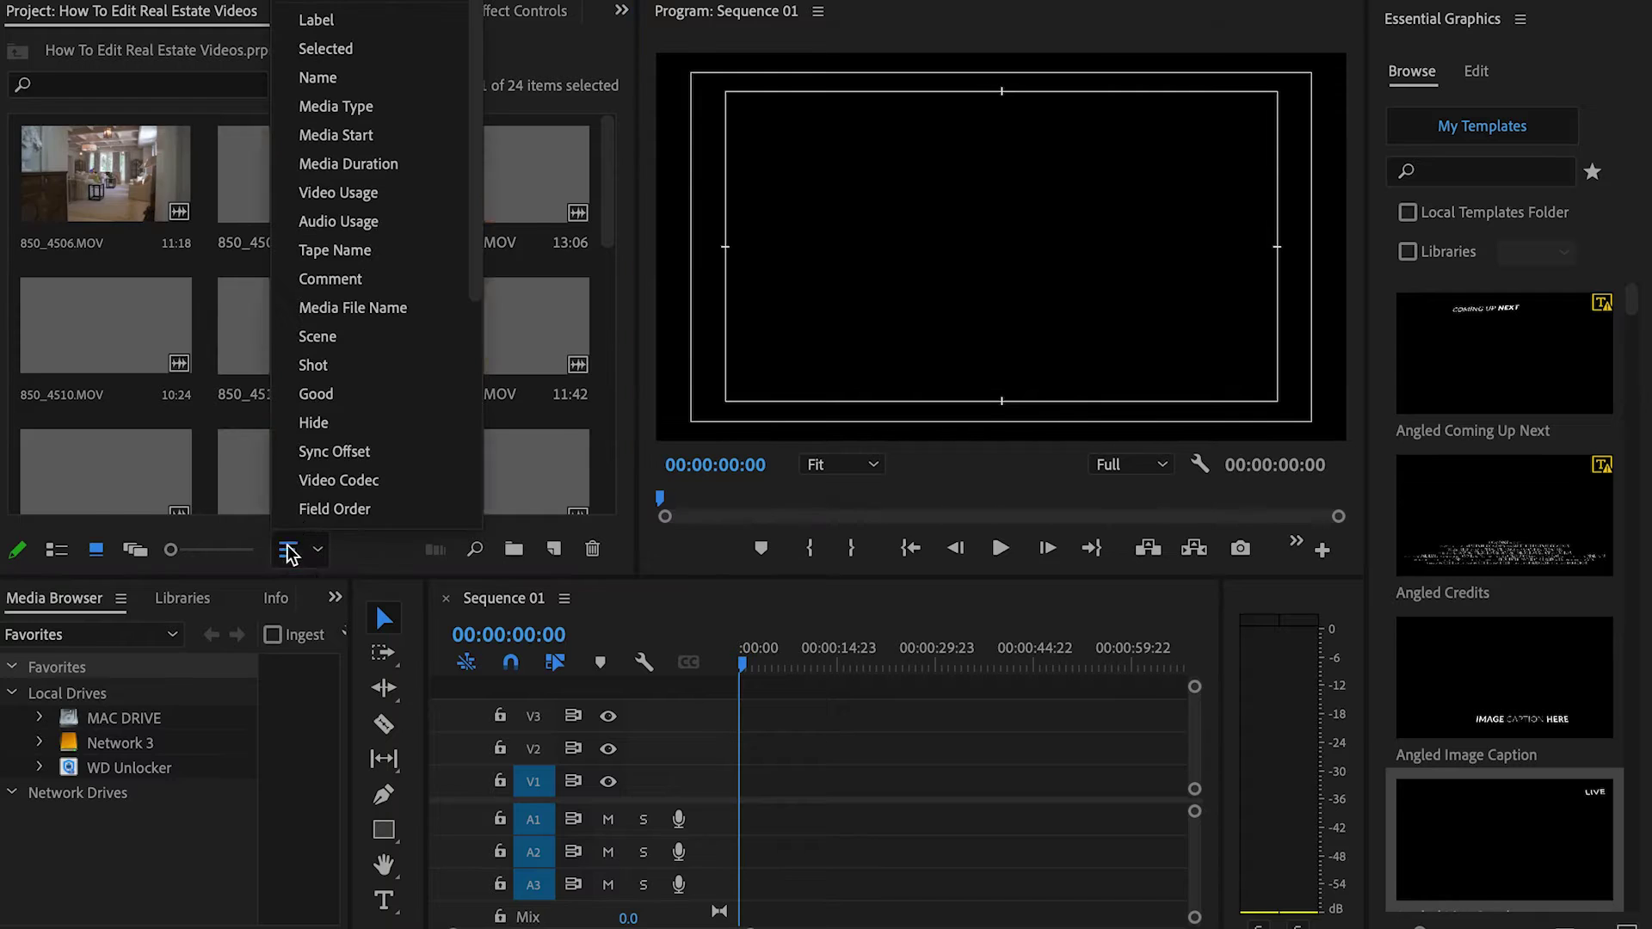
pyautogui.click(330, 479)
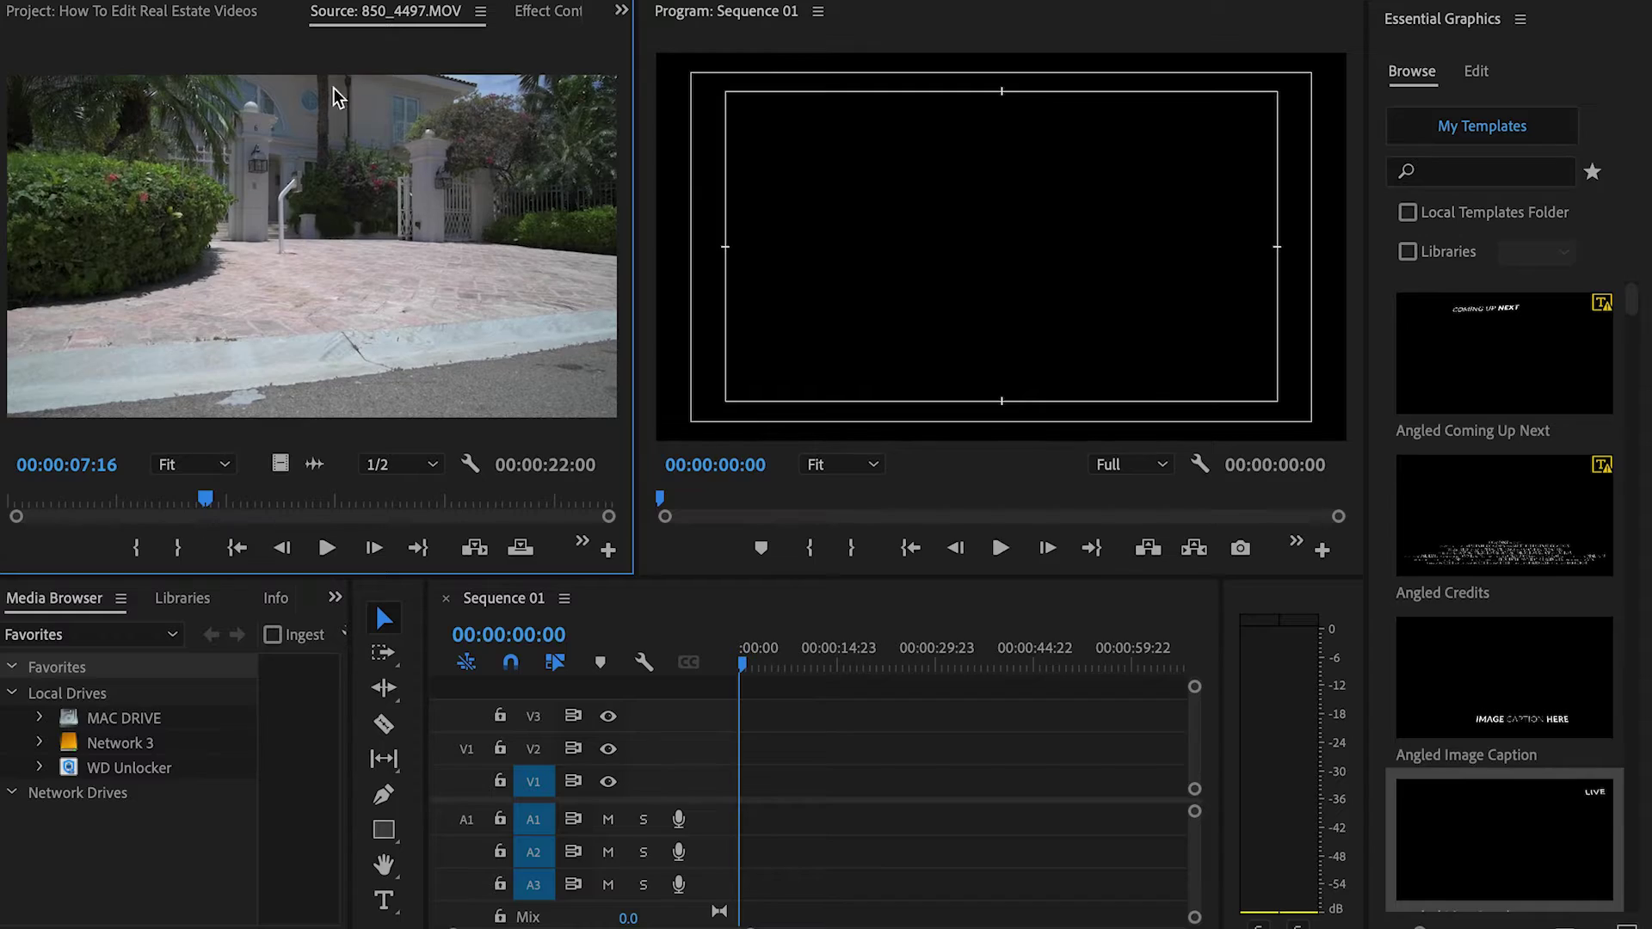
# Step: Preview 850_4498.MOV and place it on V3 from its In point
pyautogui.click(621, 10)
pyautogui.click(731, 65)
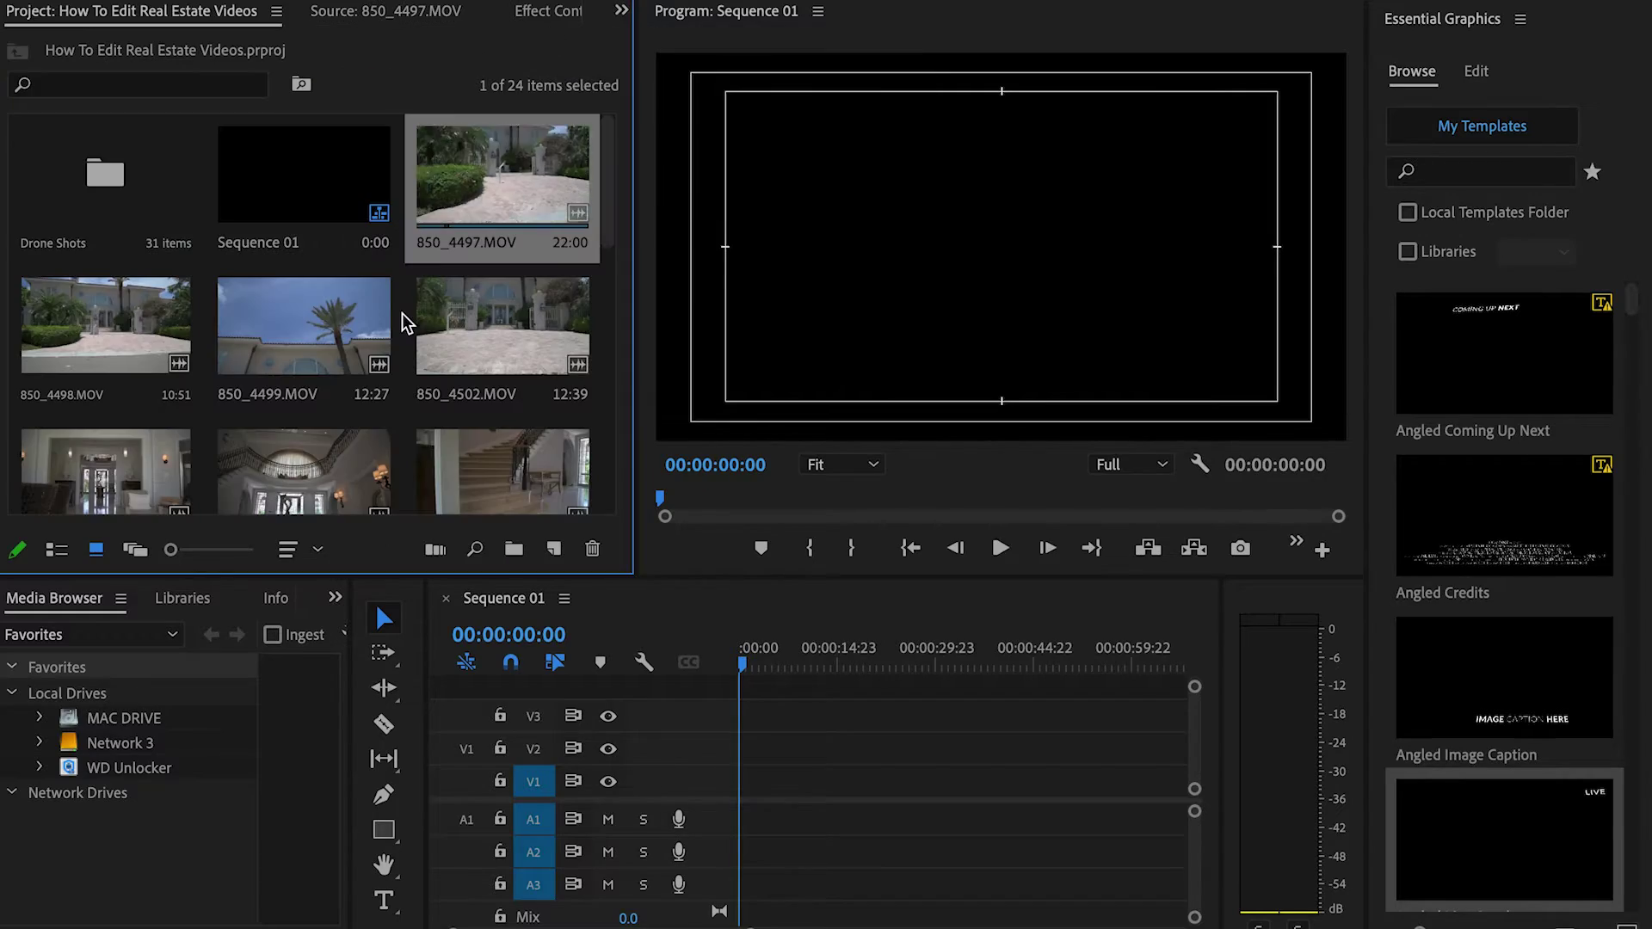
pyautogui.doubleClick(66, 311)
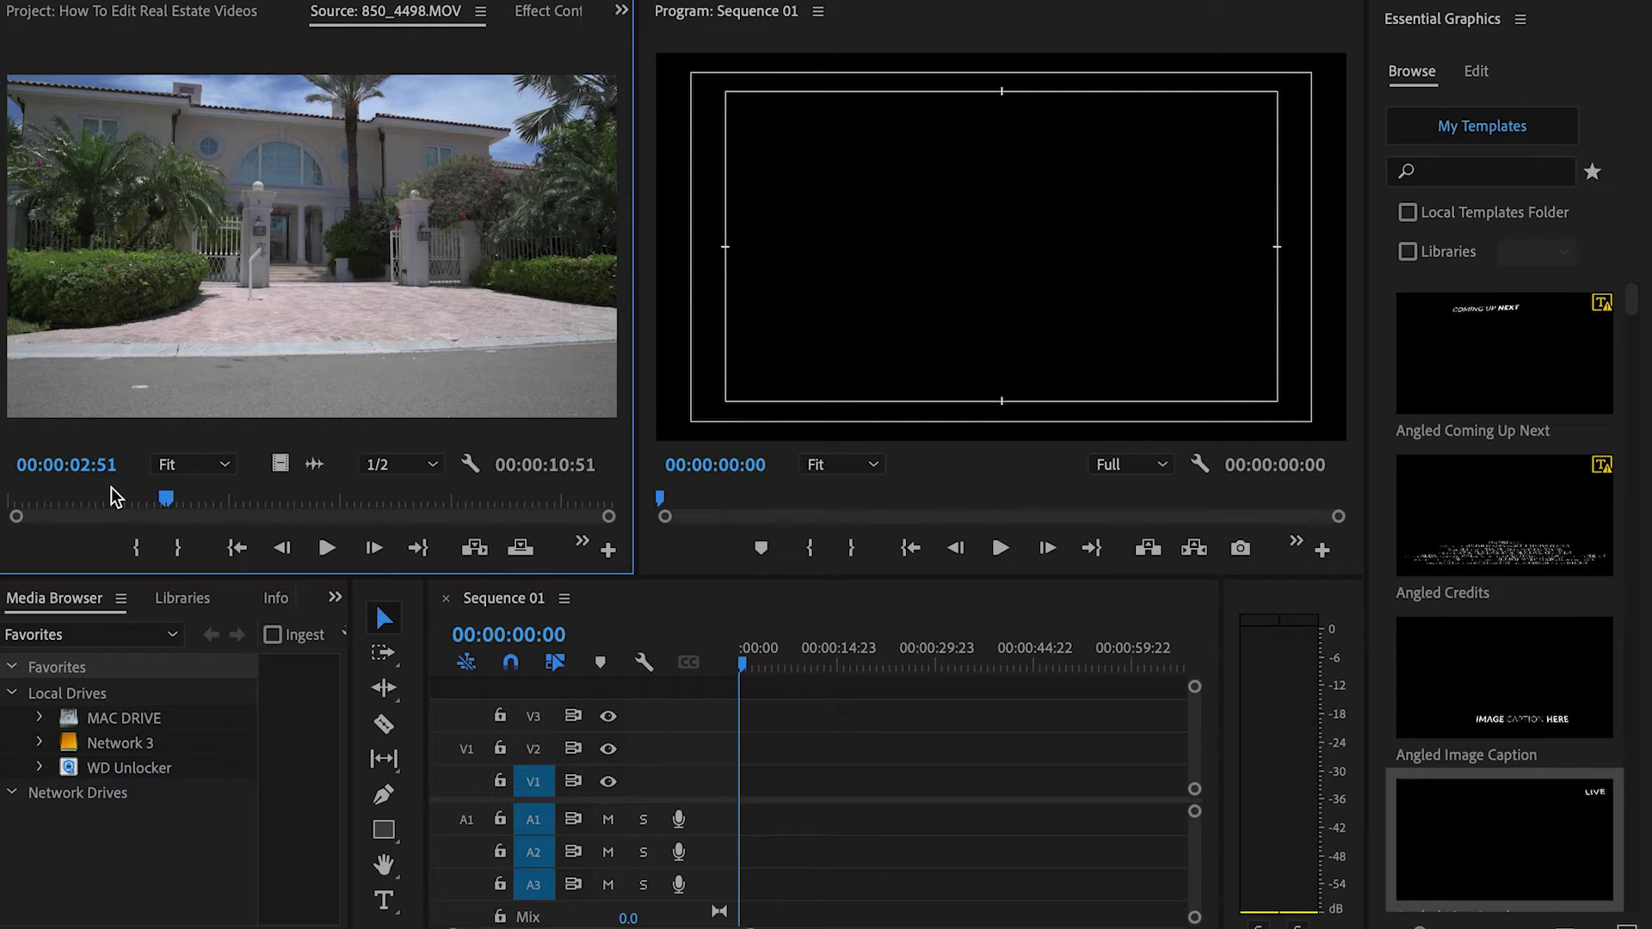
pyautogui.moveTo(123, 497); pyautogui.dragTo(206, 499)
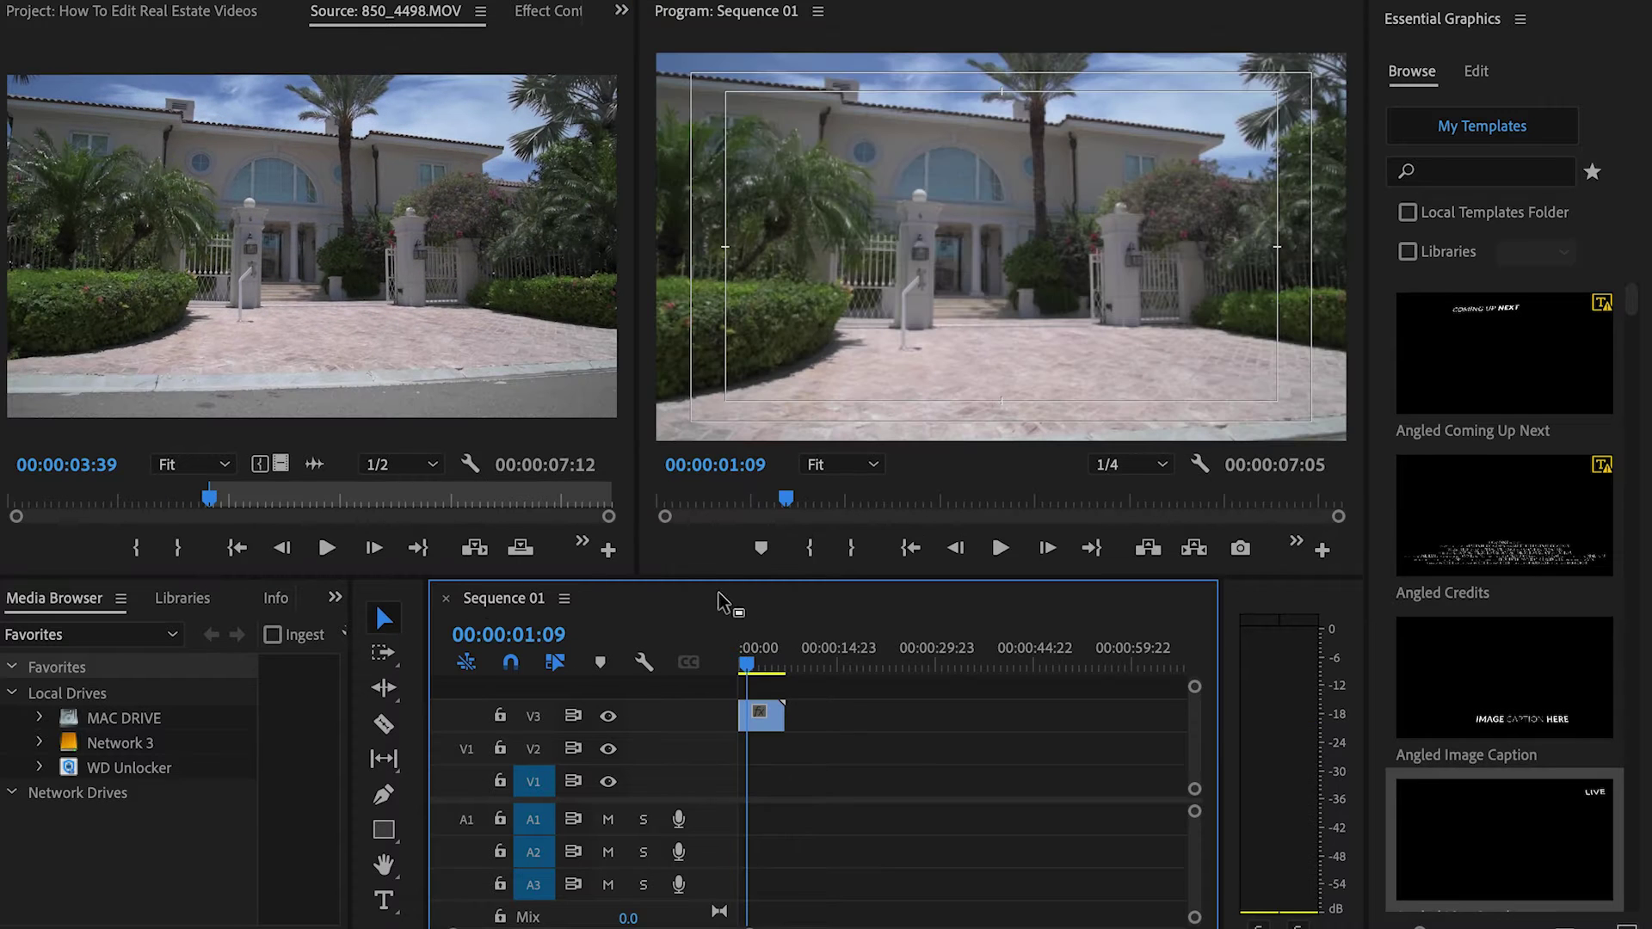
# Step: Trim the end of 850_4498.MOV so the clip lasts 00:00:02:07
pyautogui.click(755, 720)
pyautogui.press('=')
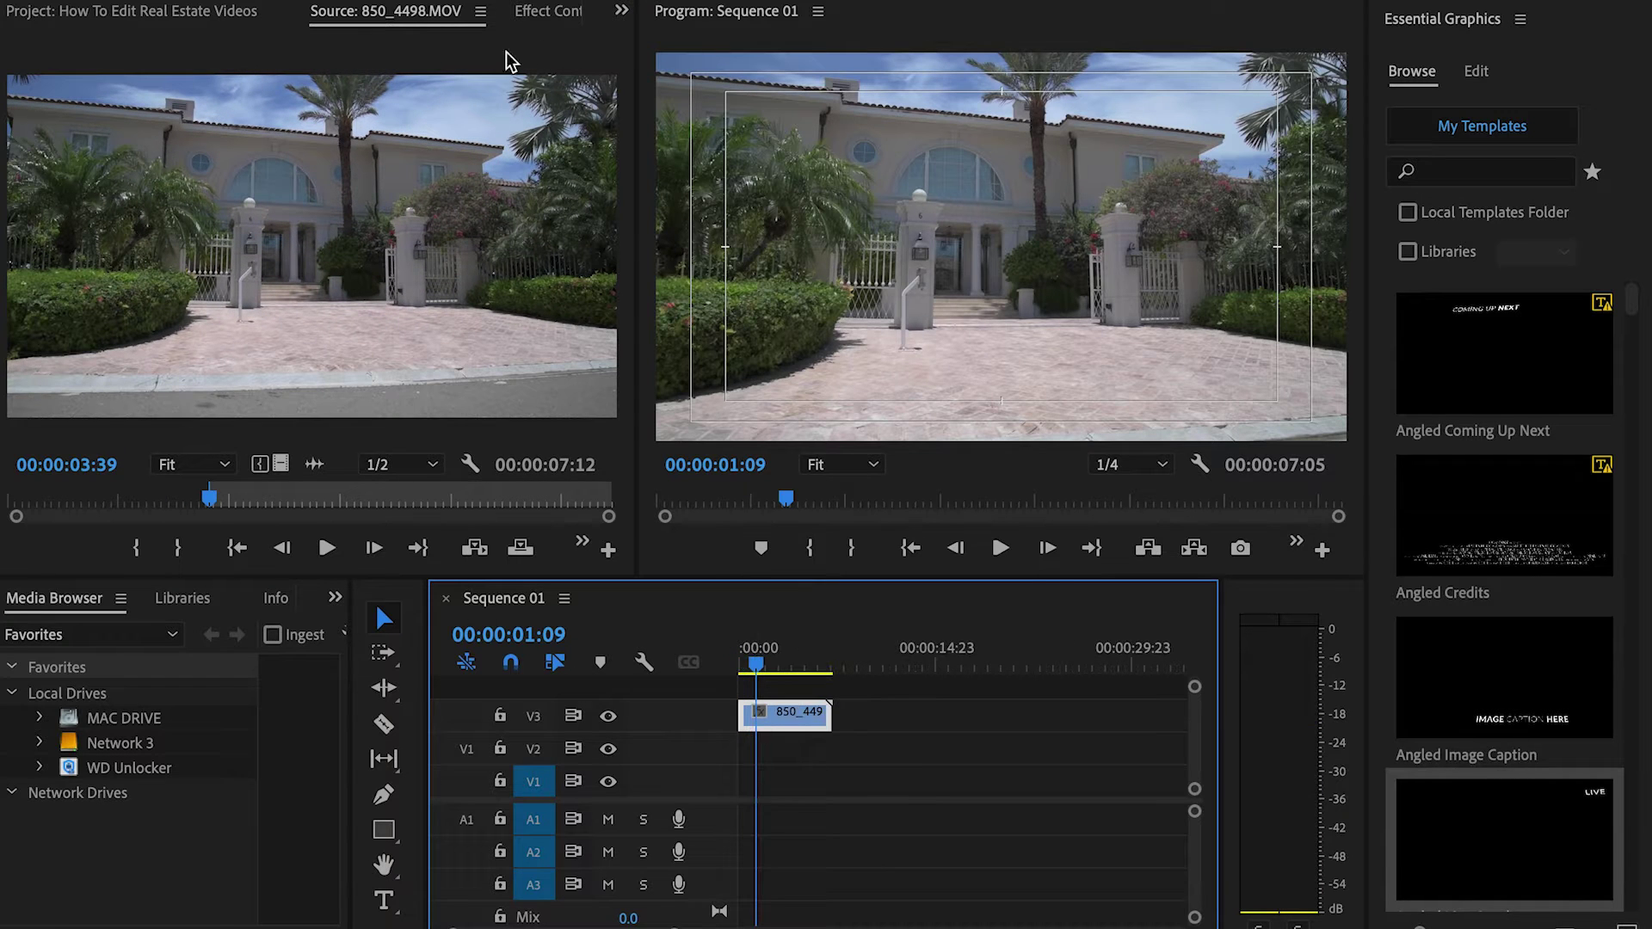
pyautogui.click(619, 11)
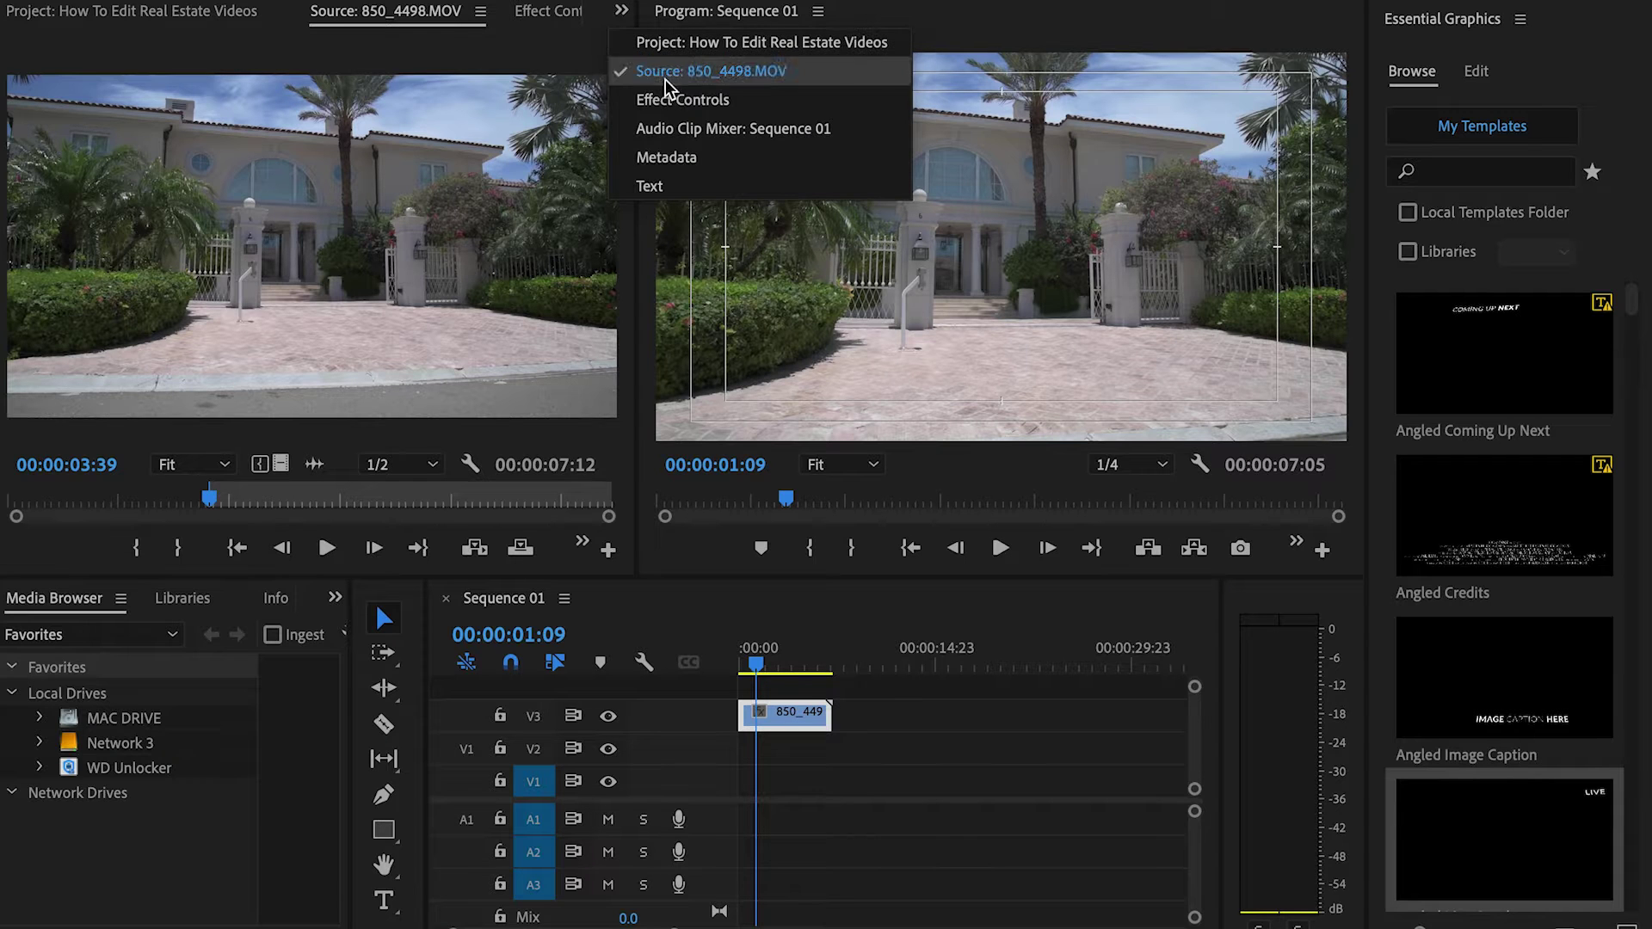
pyautogui.click(665, 45)
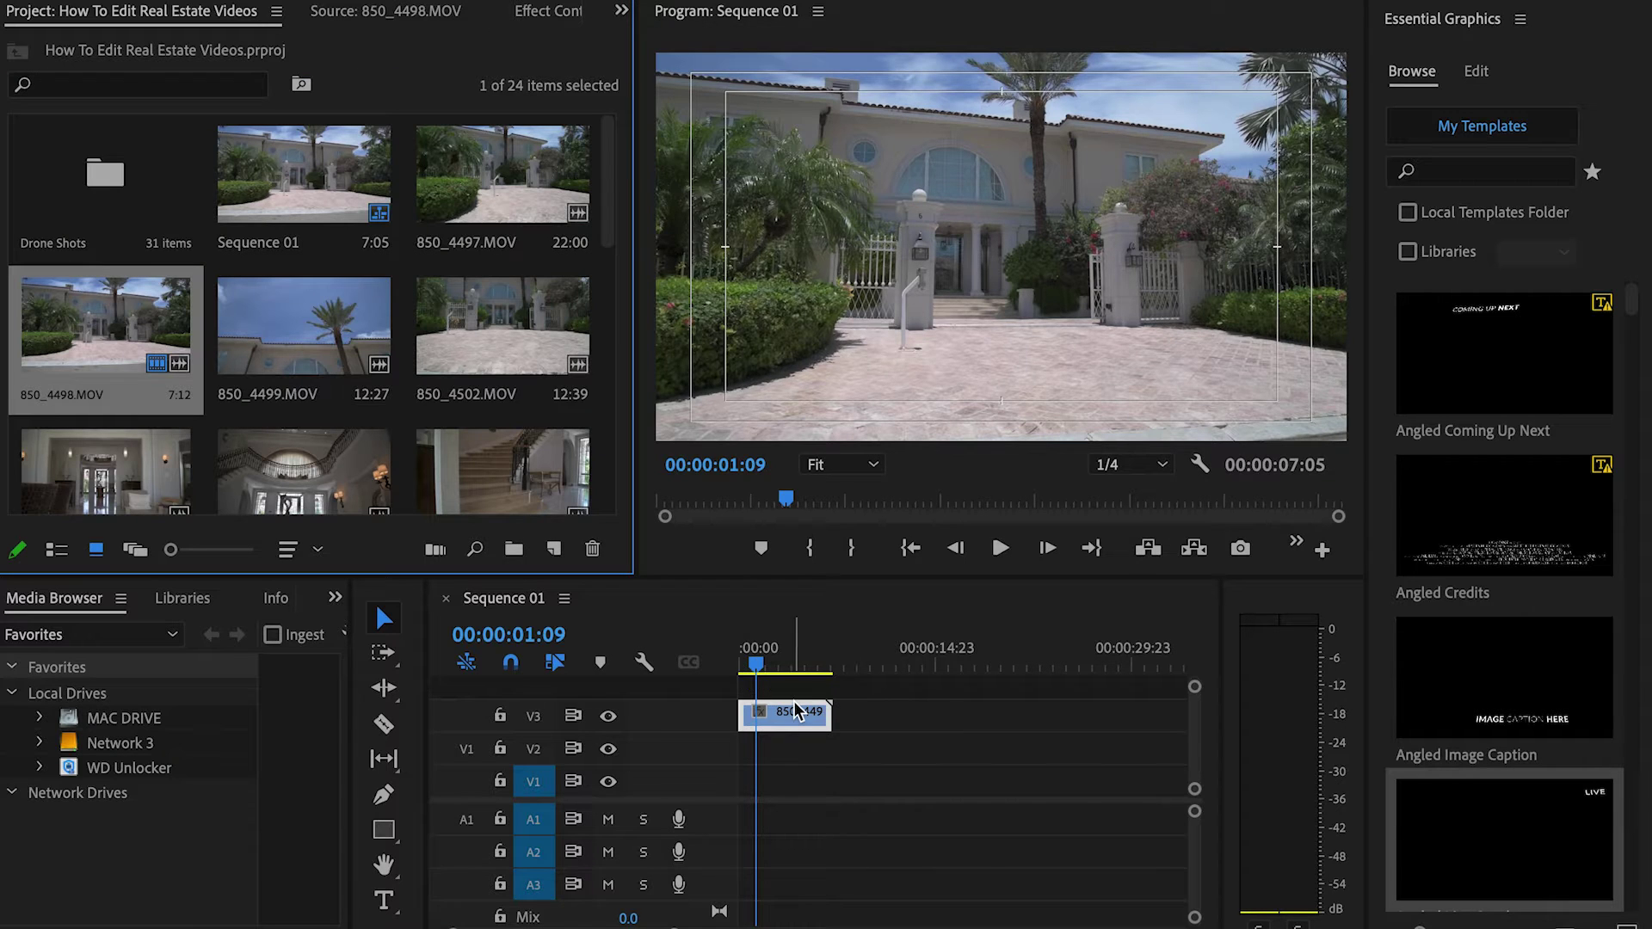
pyautogui.moveTo(763, 664)
pyautogui.mouseDown()
pyautogui.moveTo(742, 663)
pyautogui.moveTo(768, 664)
pyautogui.mouseUp()
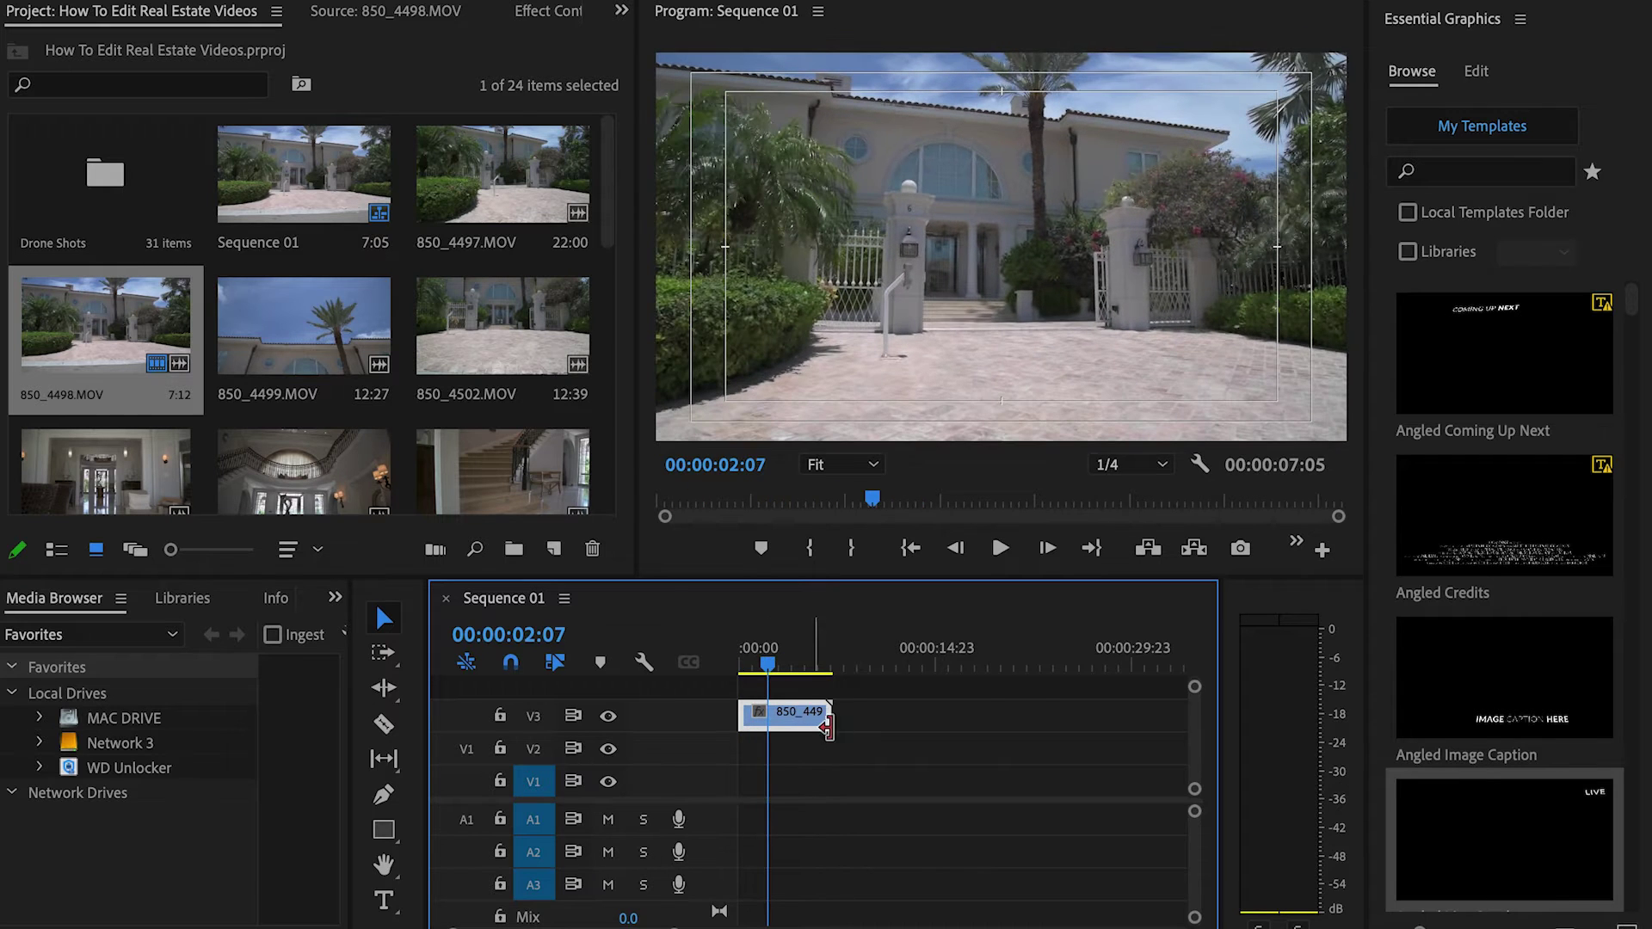
pyautogui.moveTo(827, 727); pyautogui.dragTo(780, 723)
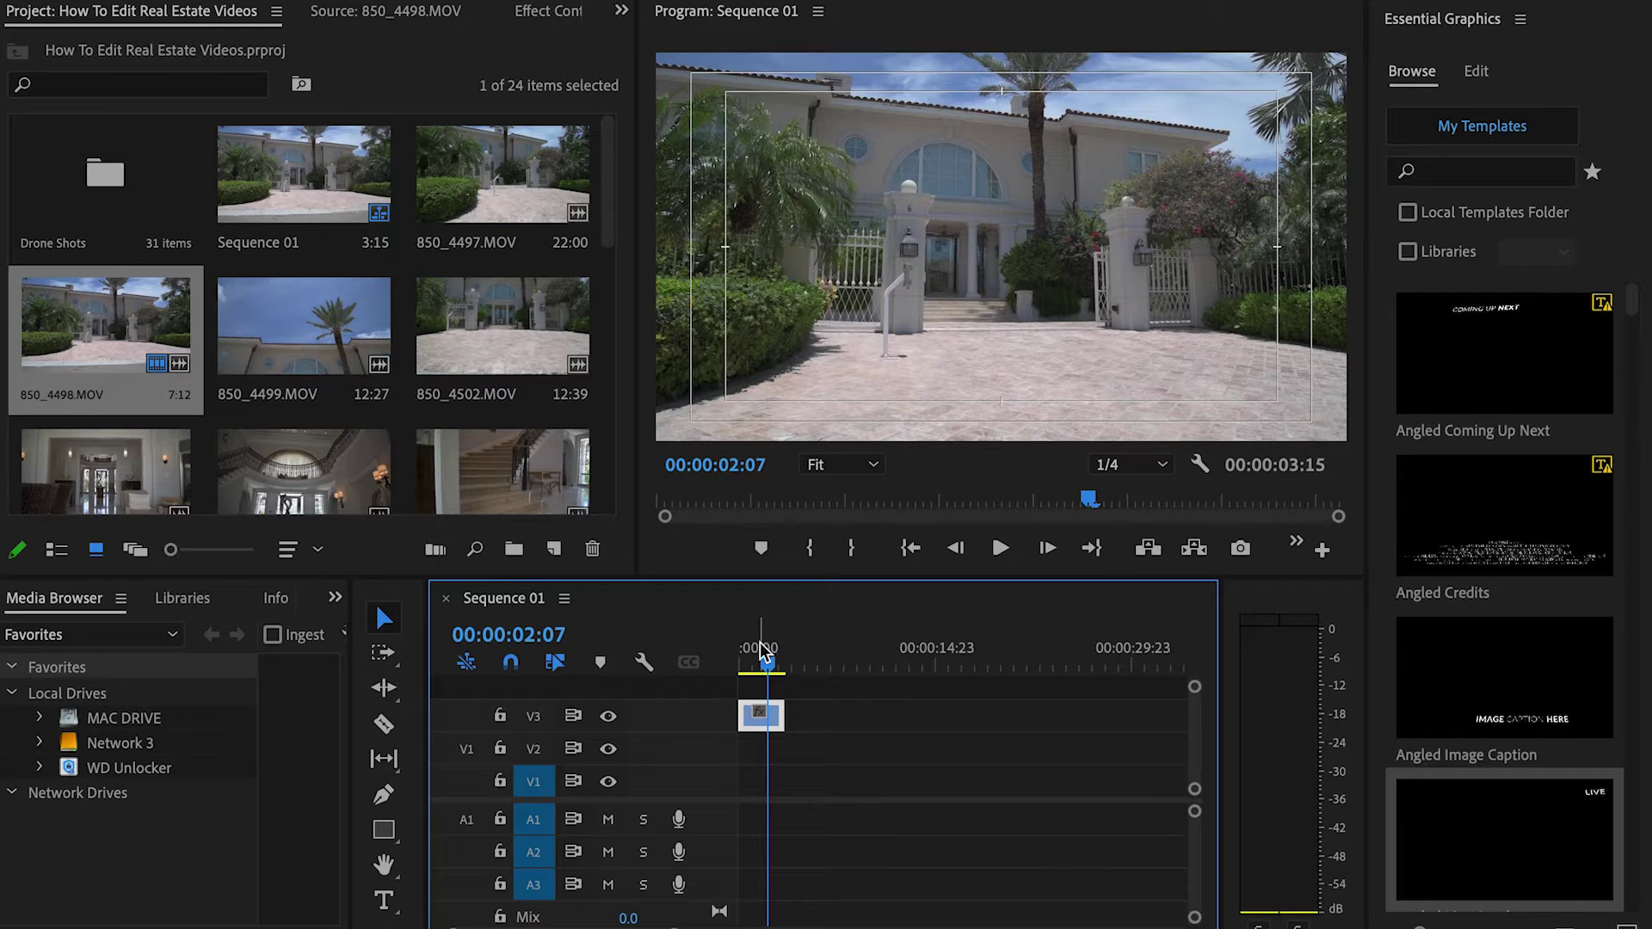
pyautogui.moveTo(780, 714); pyautogui.dragTo(777, 710)
pyautogui.press('=')
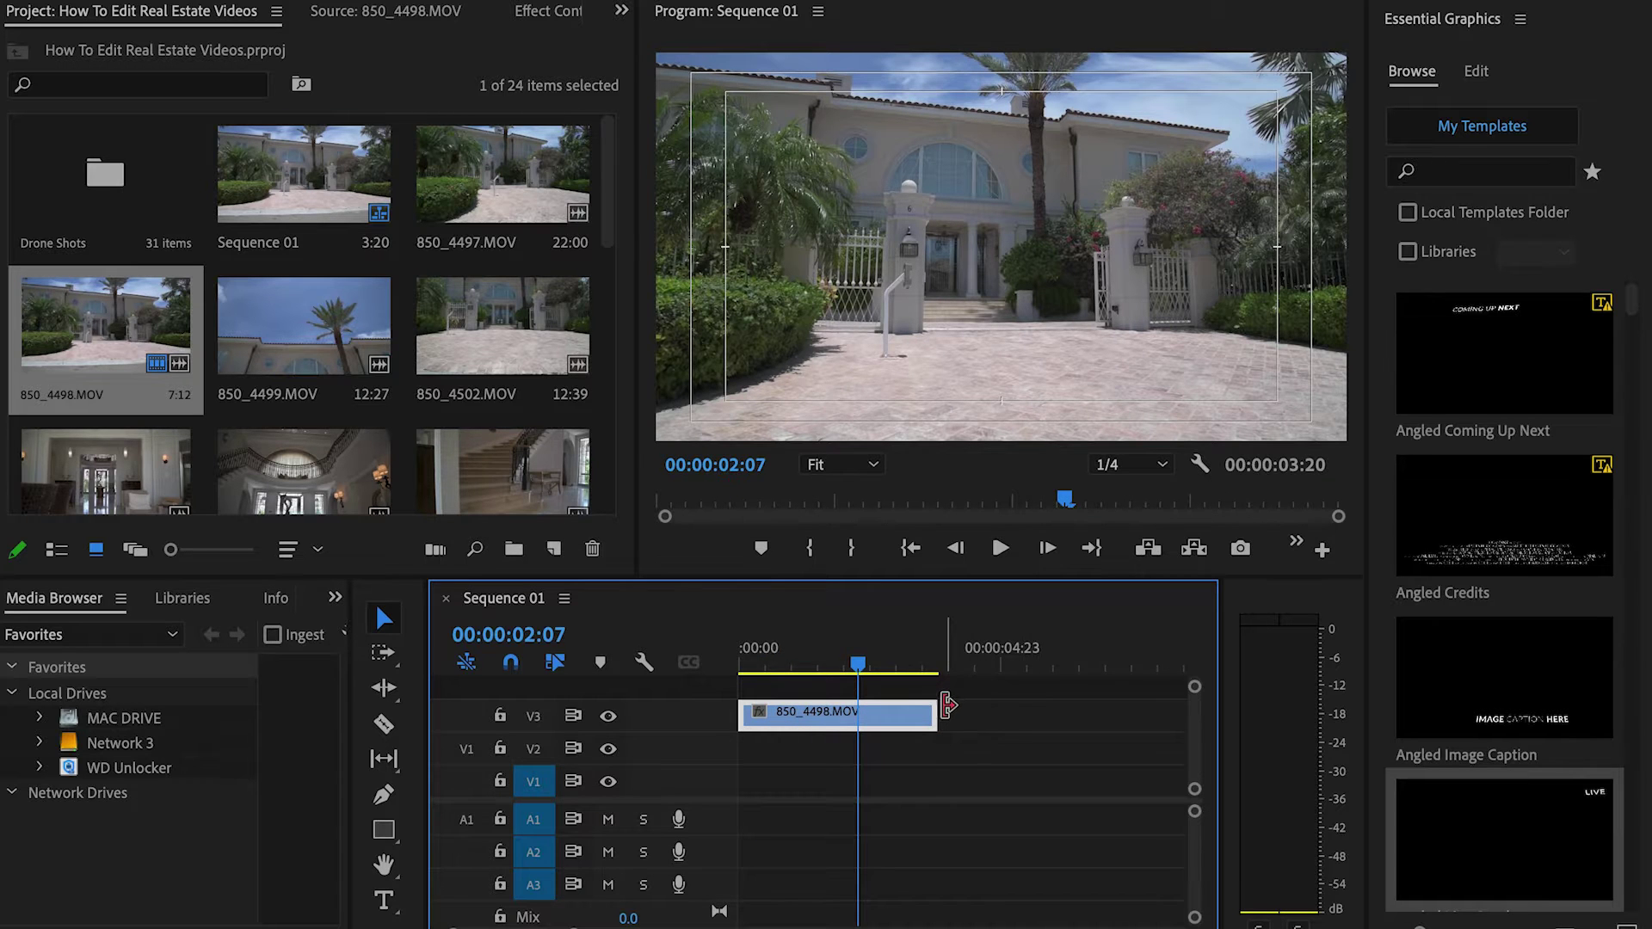
pyautogui.moveTo(947, 706); pyautogui.dragTo(870, 730)
# Step: Zoom out, select 850_4499.MOV in the bin, and return the playhead to the sequence start
pyautogui.click(786, 661)
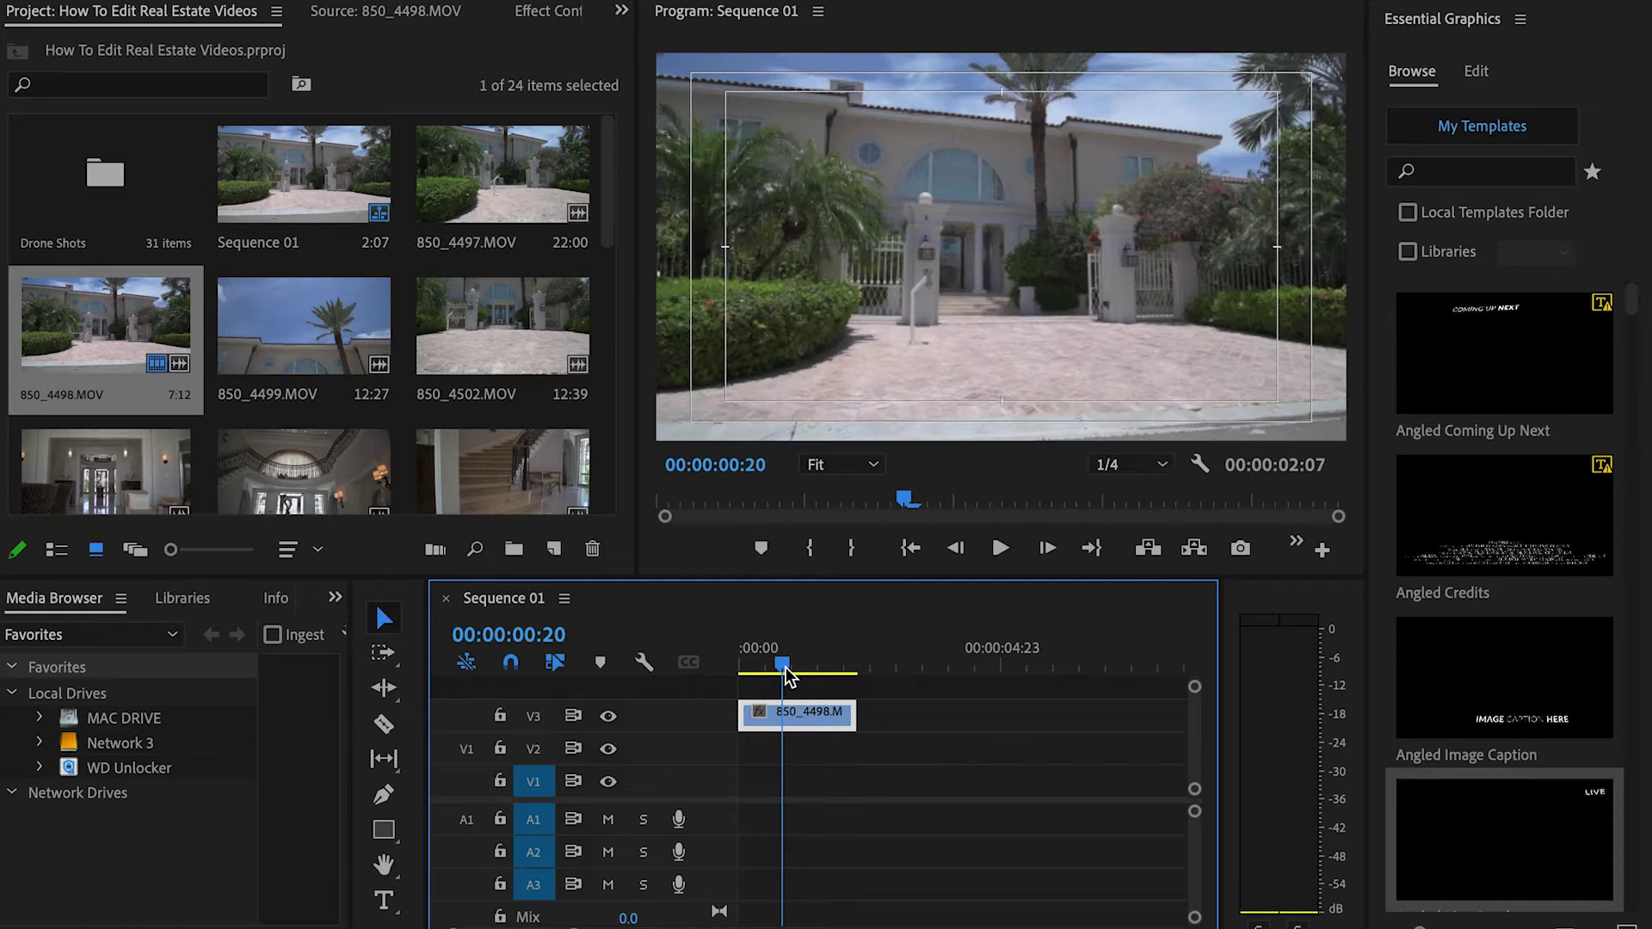
pyautogui.press('-')
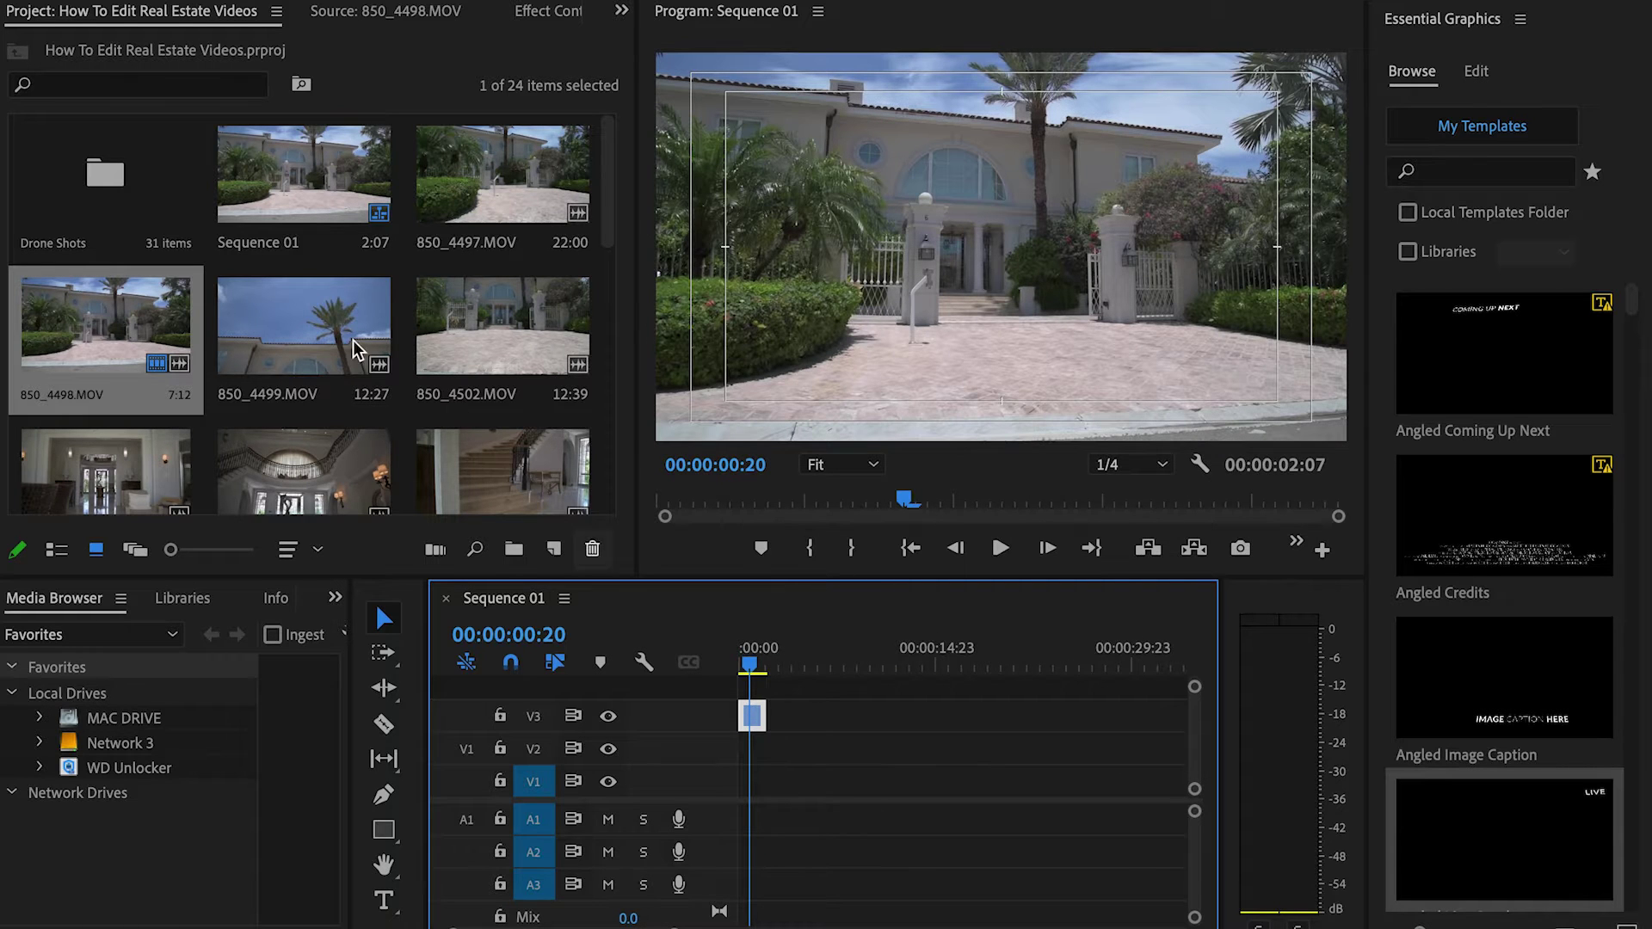
pyautogui.click(331, 322)
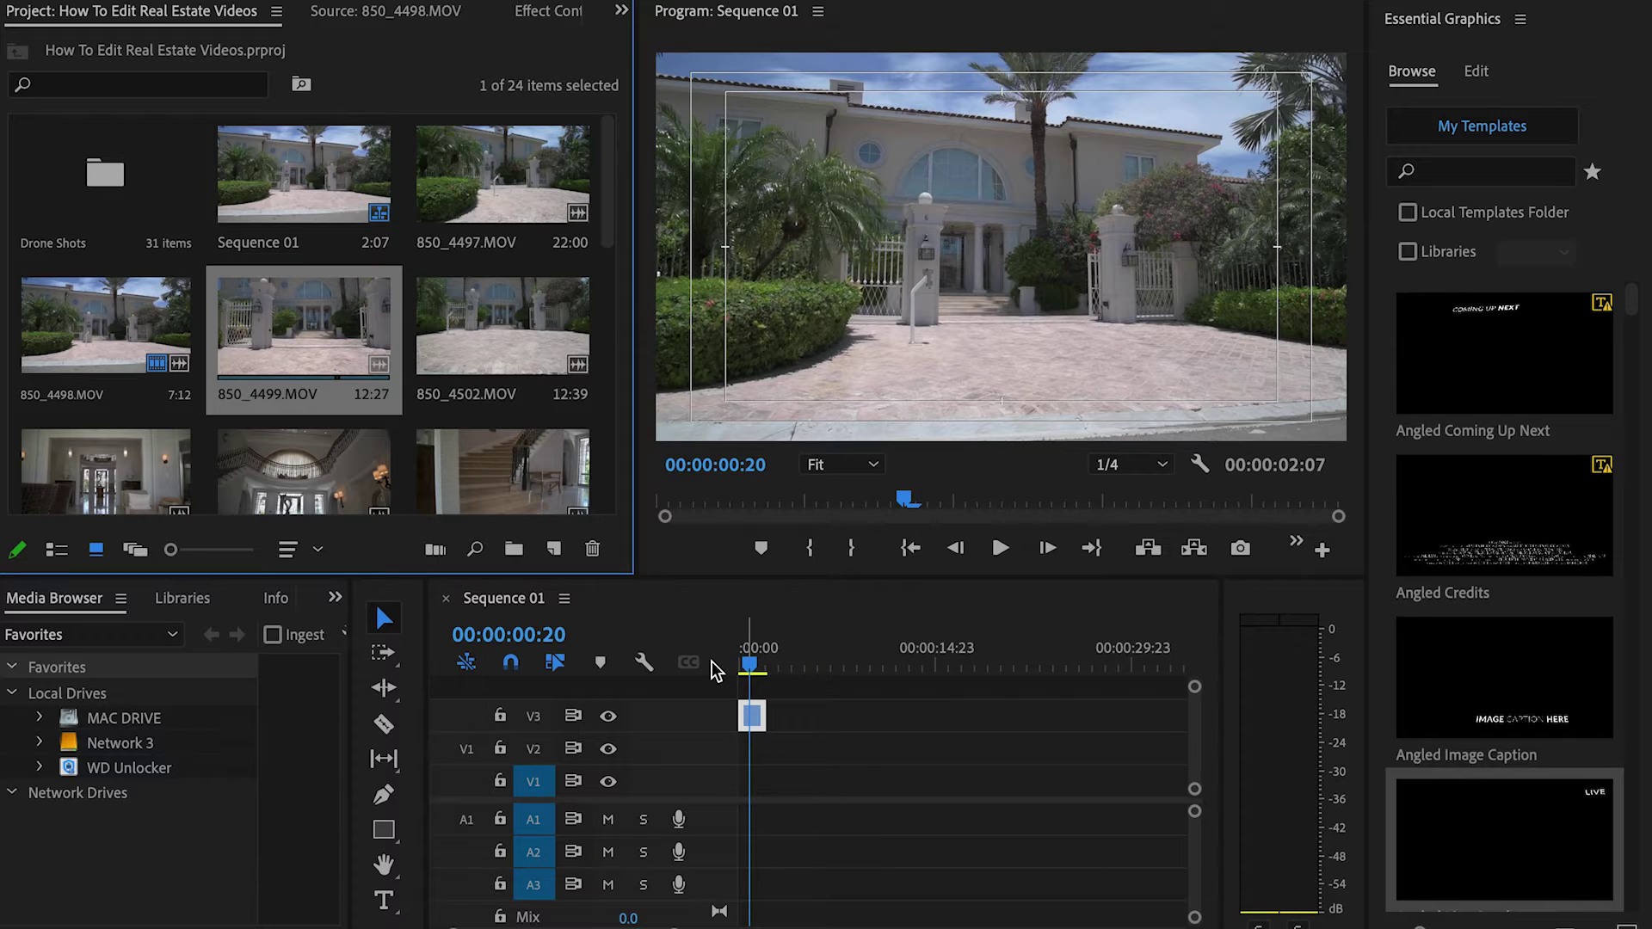
pyautogui.click(711, 663)
pyautogui.press('Home')
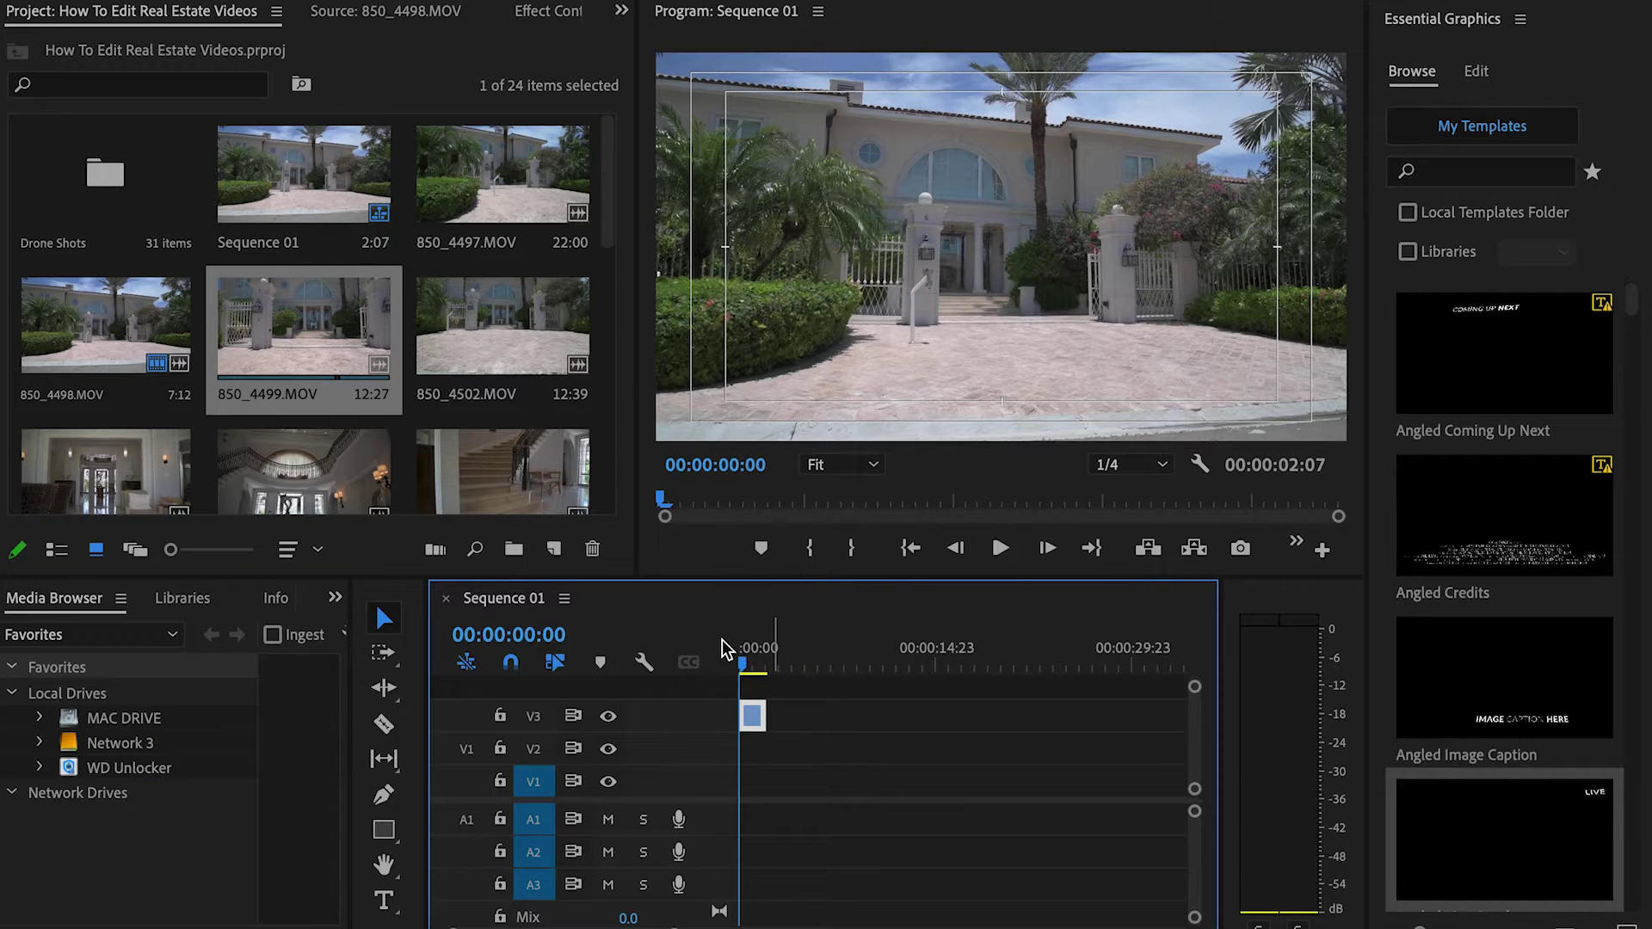
# Step: Play the sequence from the start, then add 850_4502.MOV from an In point at 00:00:07:57
pyautogui.moveTo(740, 664); pyautogui.dragTo(741, 670)
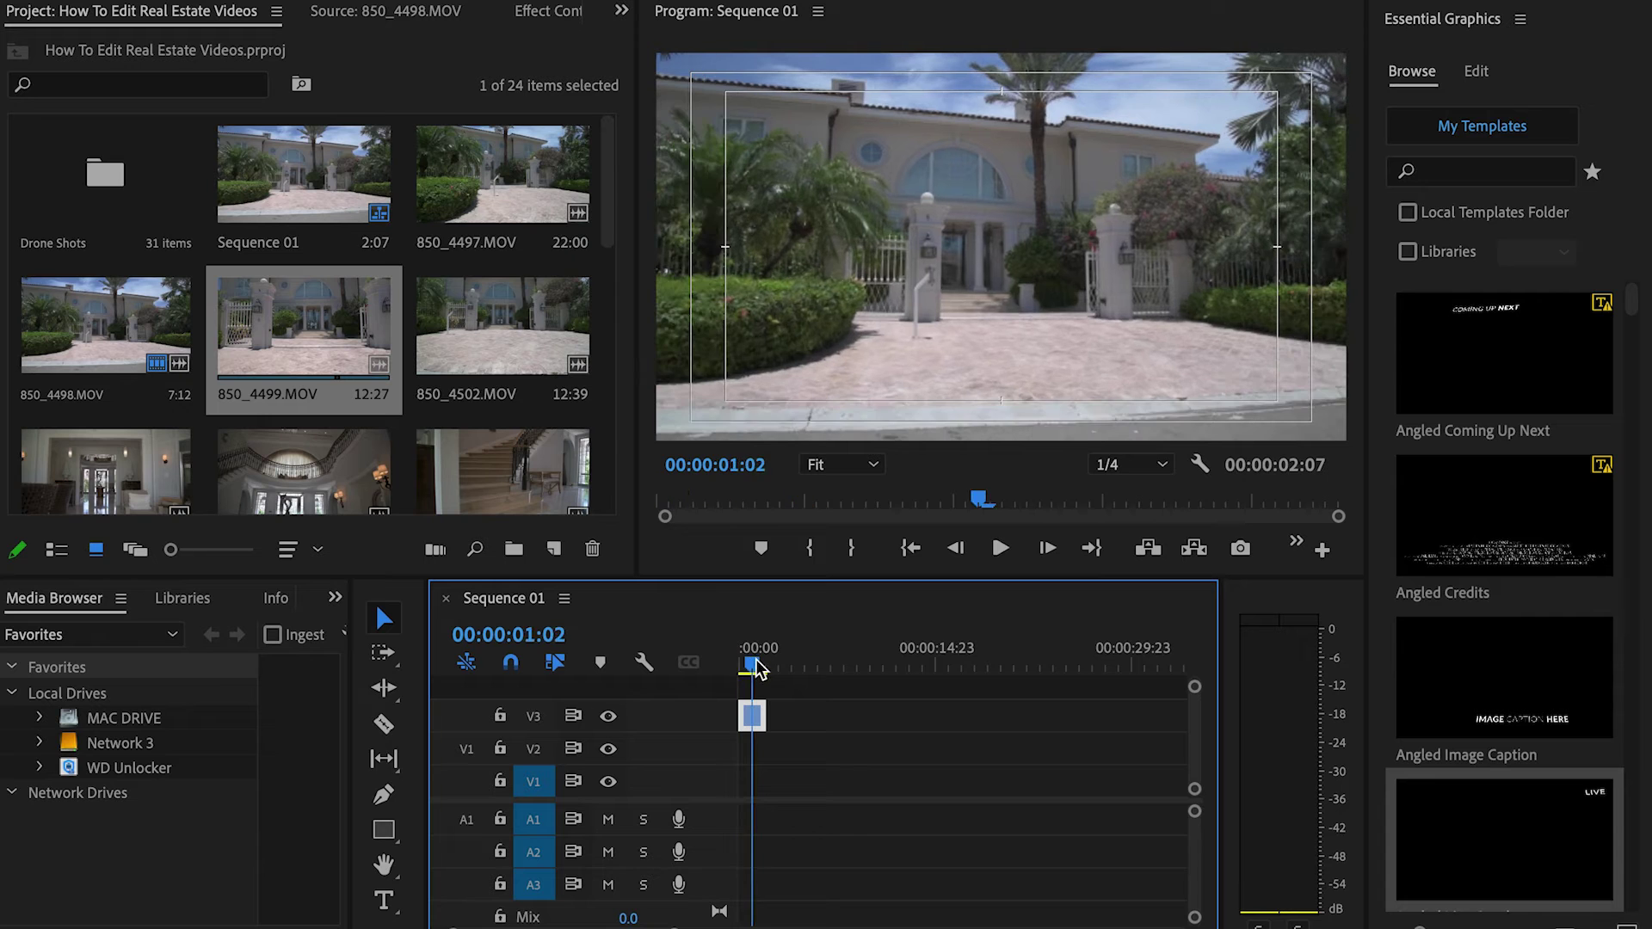
pyautogui.press('space')
pyautogui.press('Home')
pyautogui.doubleClick(453, 342)
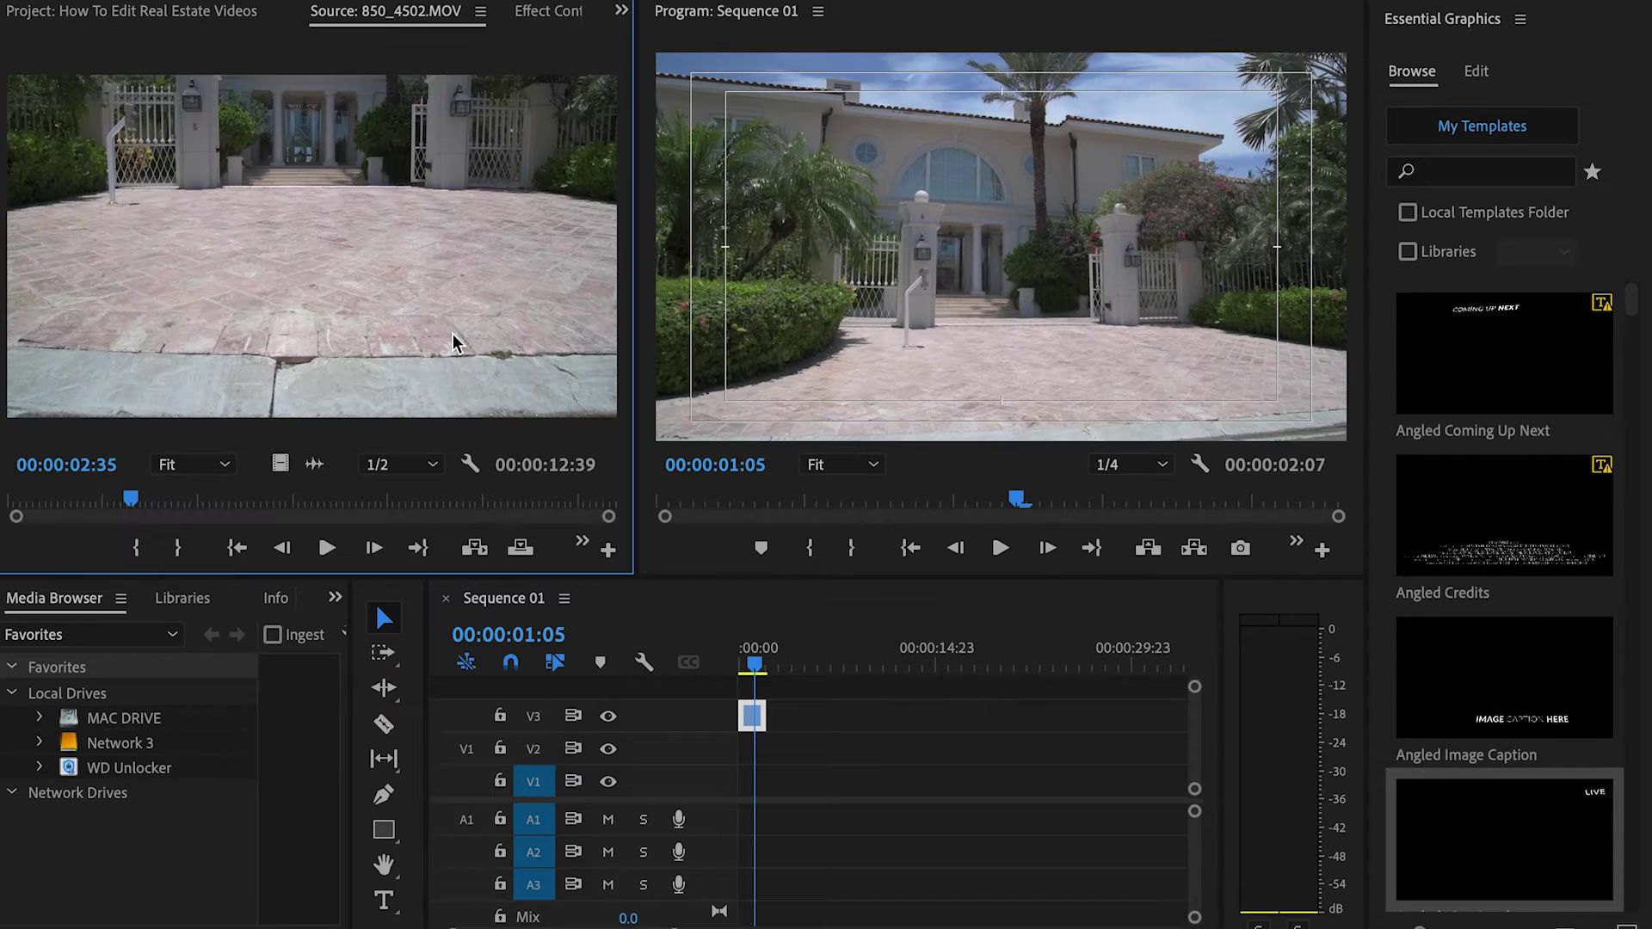
pyautogui.click(386, 501)
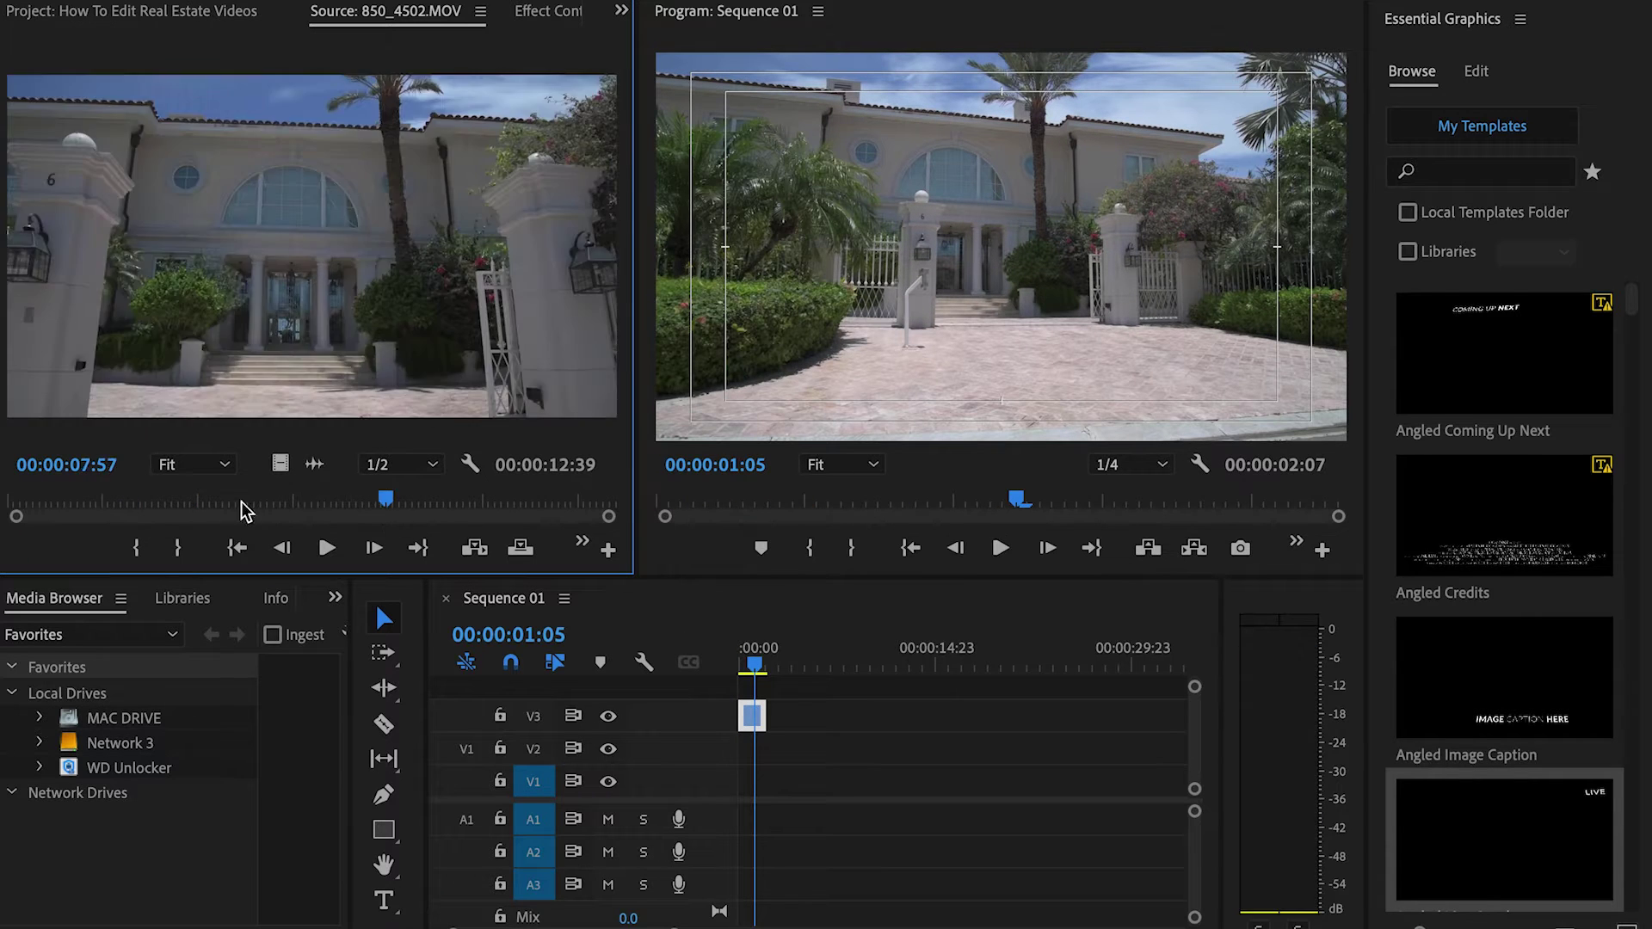
pyautogui.click(138, 548)
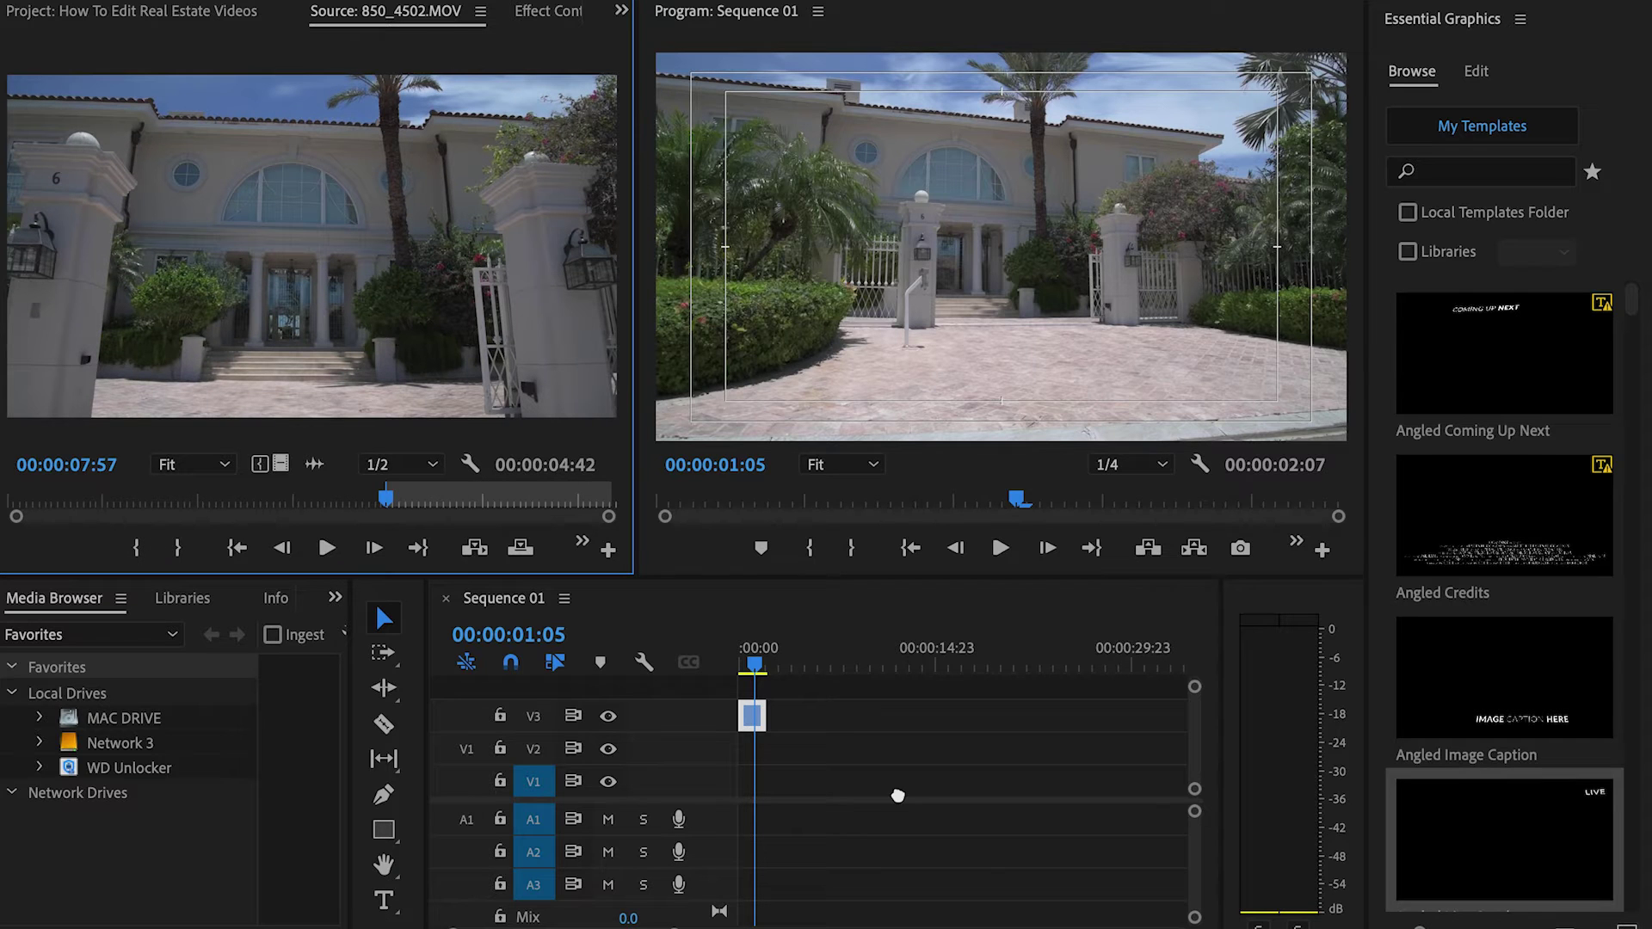
pyautogui.moveTo(905, 800); pyautogui.dragTo(734, 731)
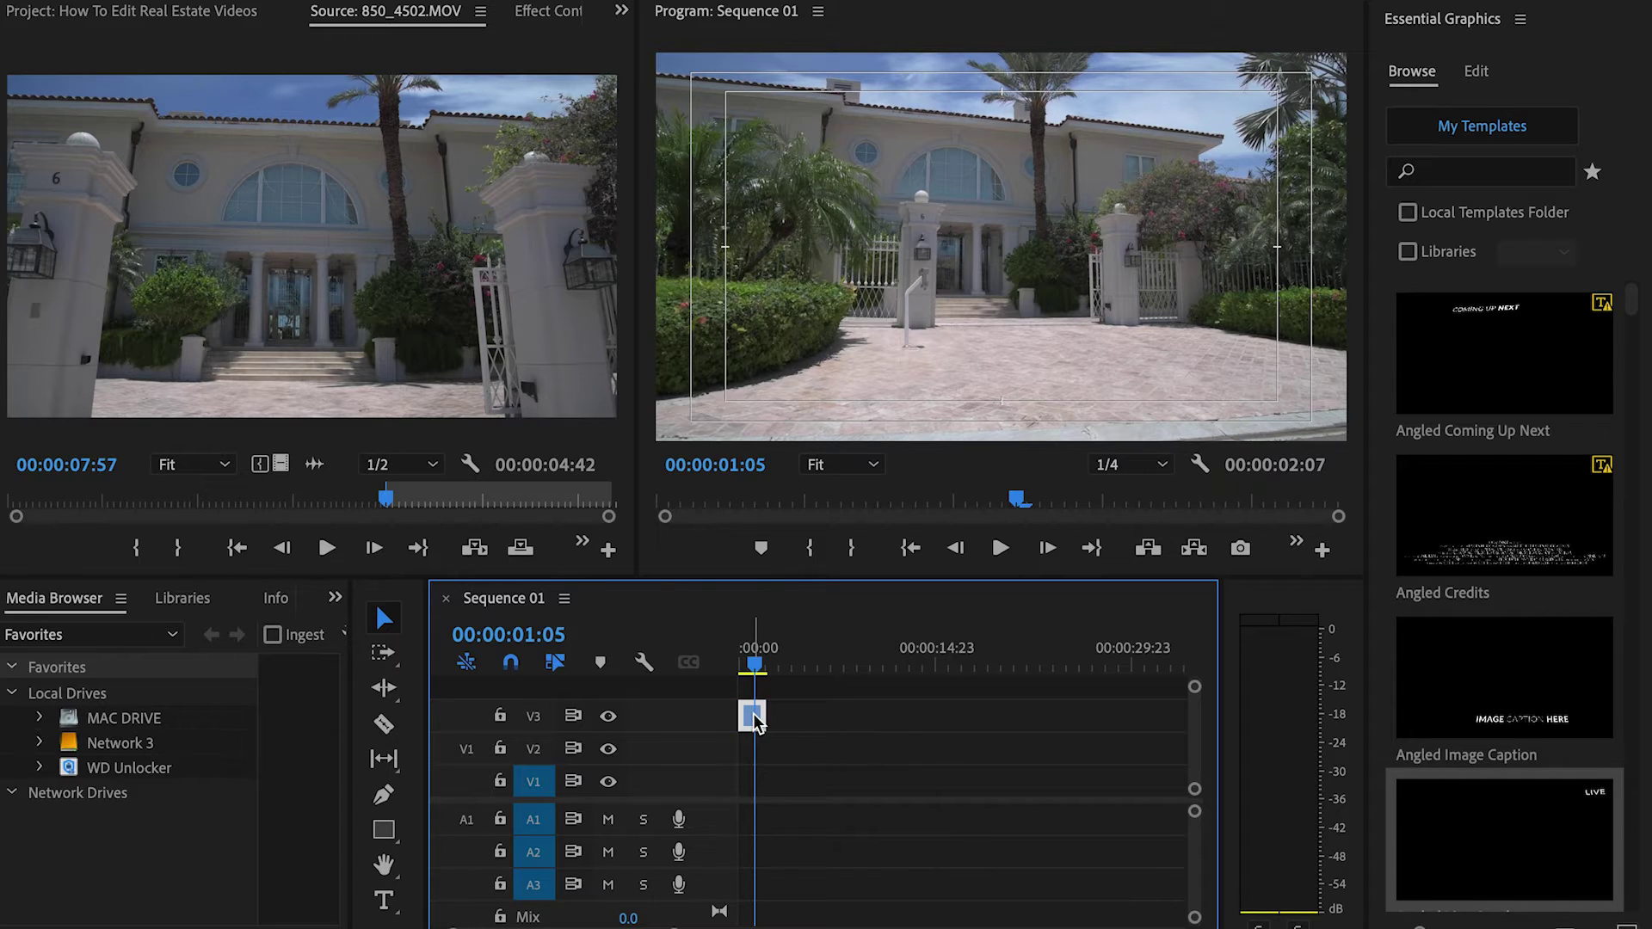
# Step: Lengthen the V3 clip's end, return to 00:00:00:00, and show the project bin
pyautogui.moveTo(754, 720); pyautogui.dragTo(874, 718)
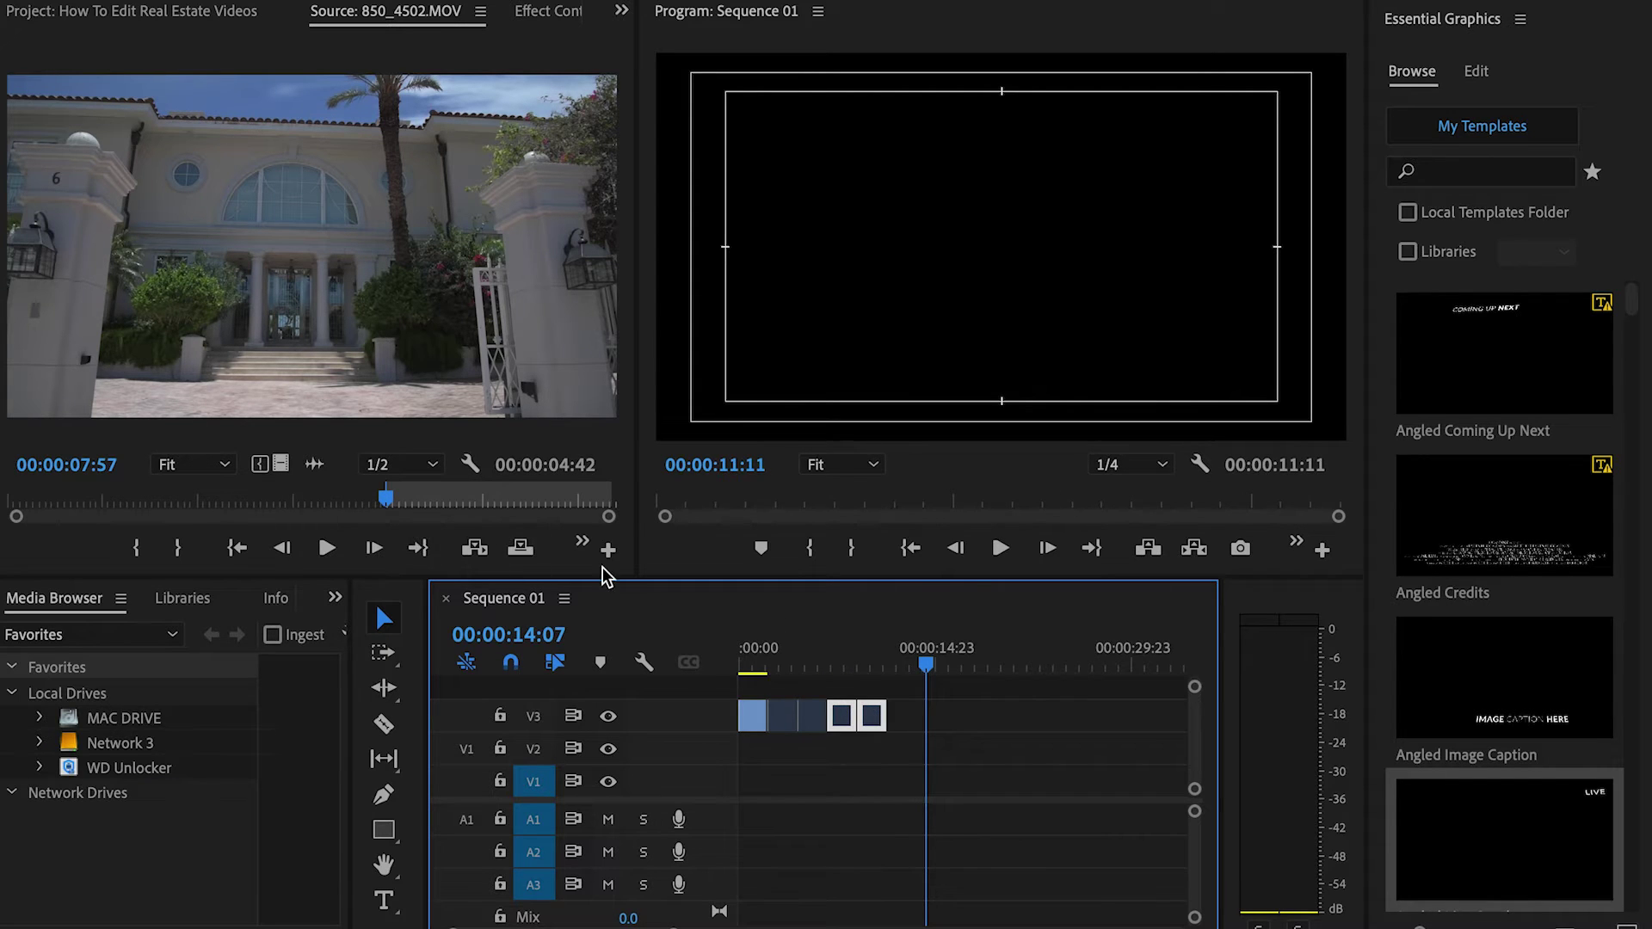
pyautogui.moveTo(768, 674); pyautogui.dragTo(609, 672)
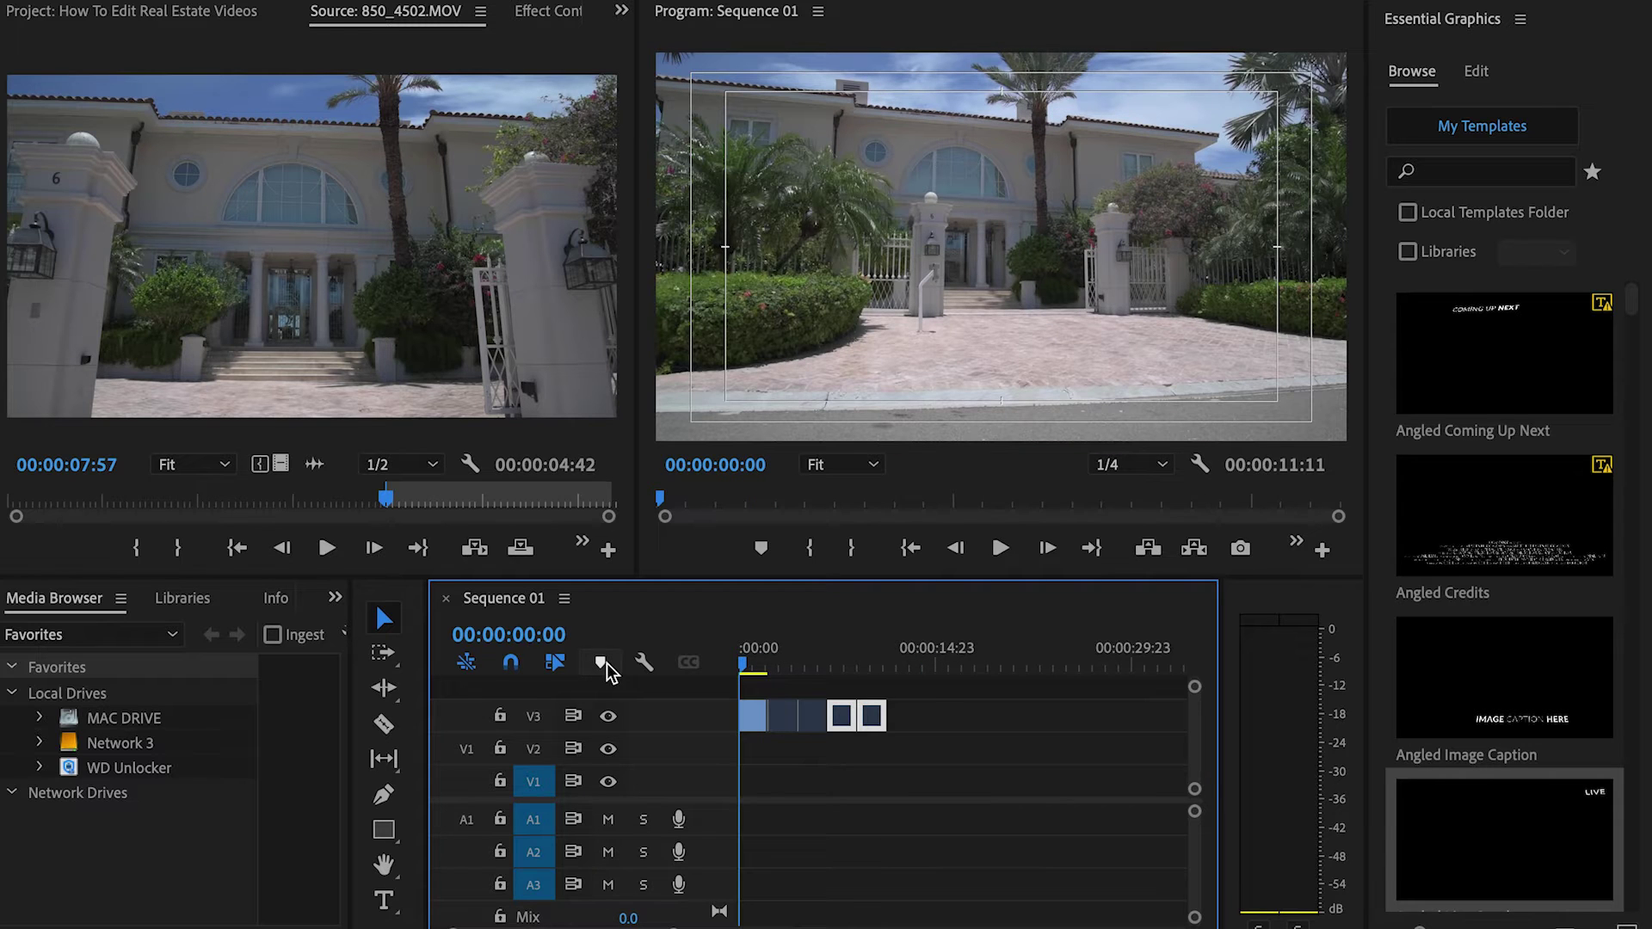
pyautogui.click(228, 15)
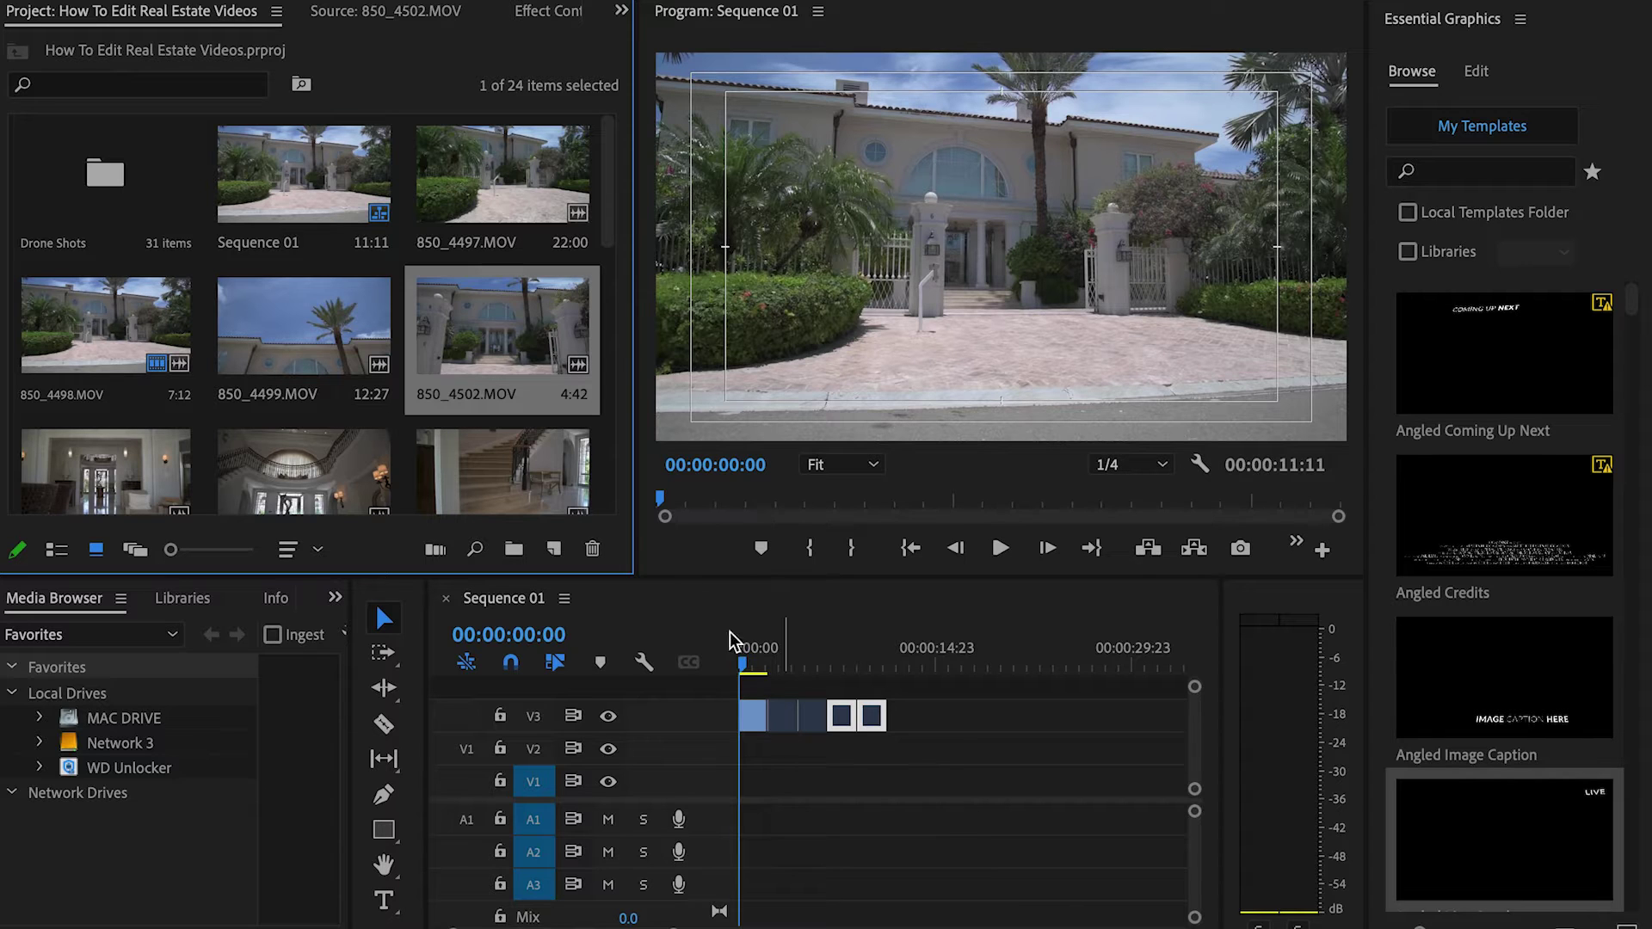
# Step: Close the gap after 850_4498.MOV so footage plays at 00:00:02:12, then return to the start
pyautogui.moveTo(578, 388); pyautogui.dragTo(775, 665)
pyautogui.click(763, 665)
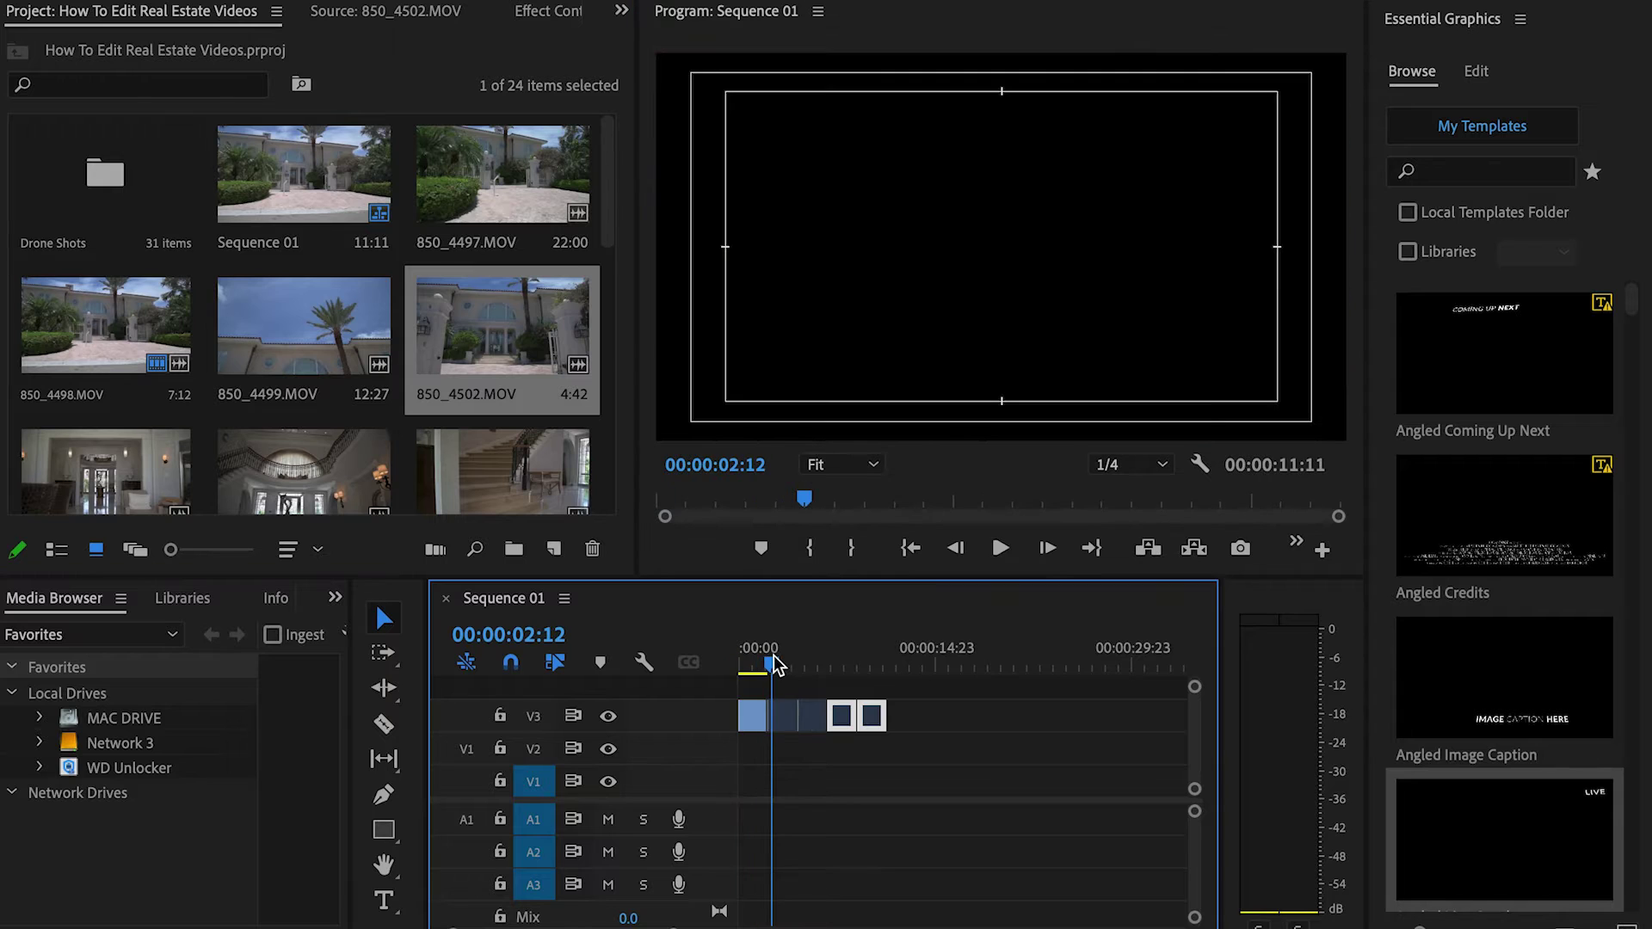
pyautogui.click(783, 724)
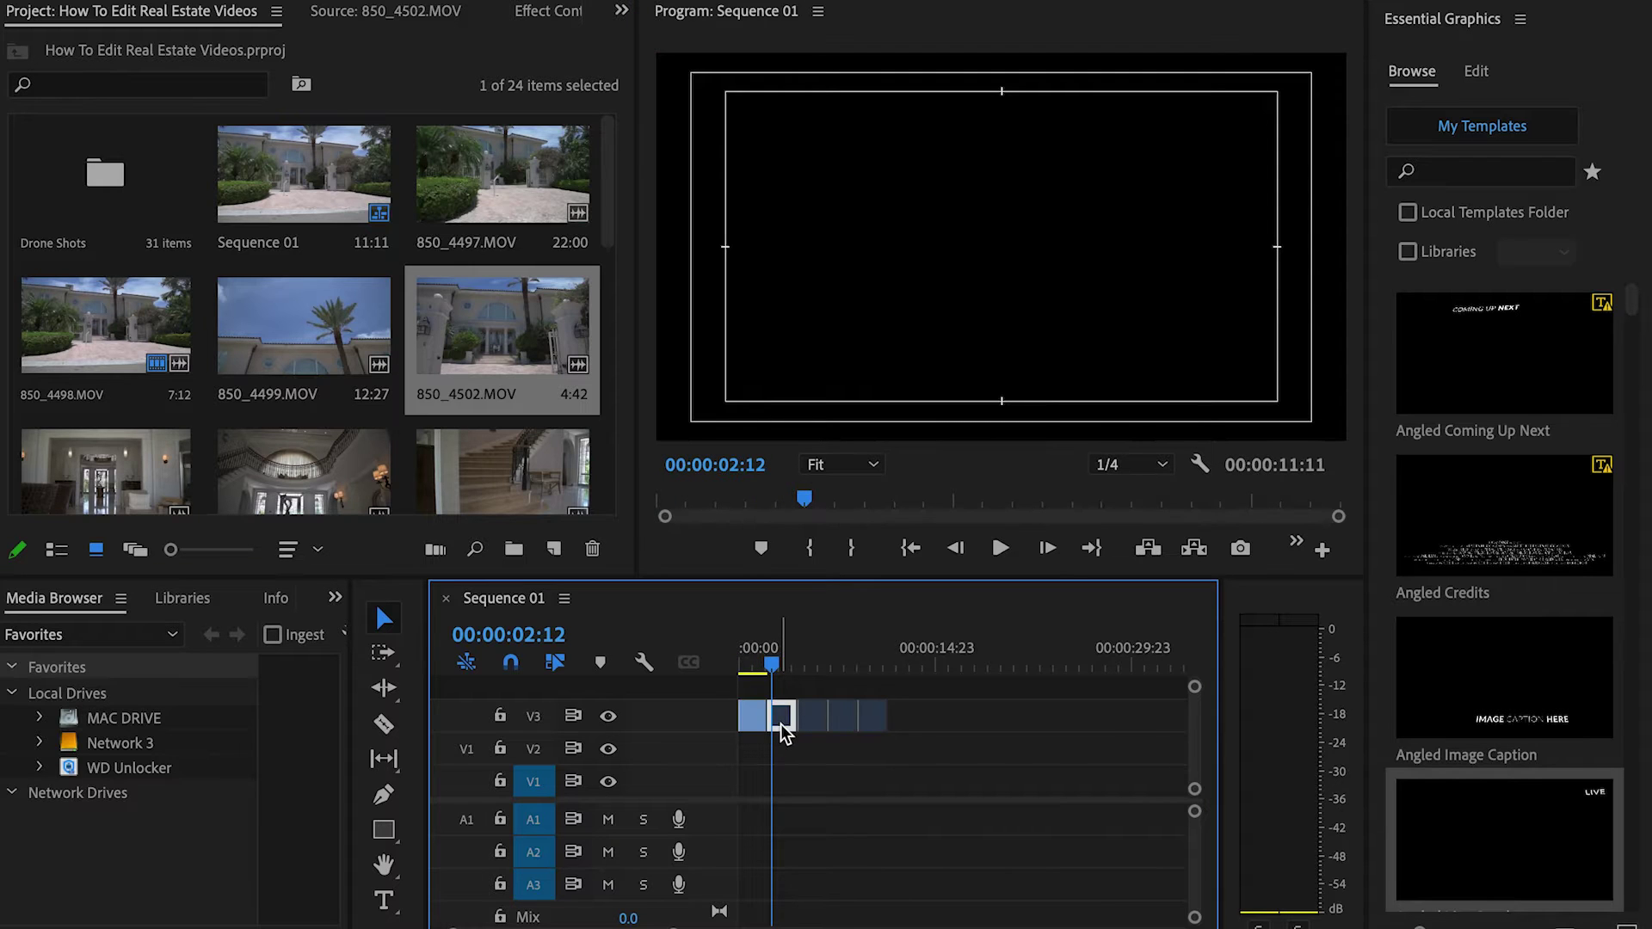
pyautogui.click(743, 665)
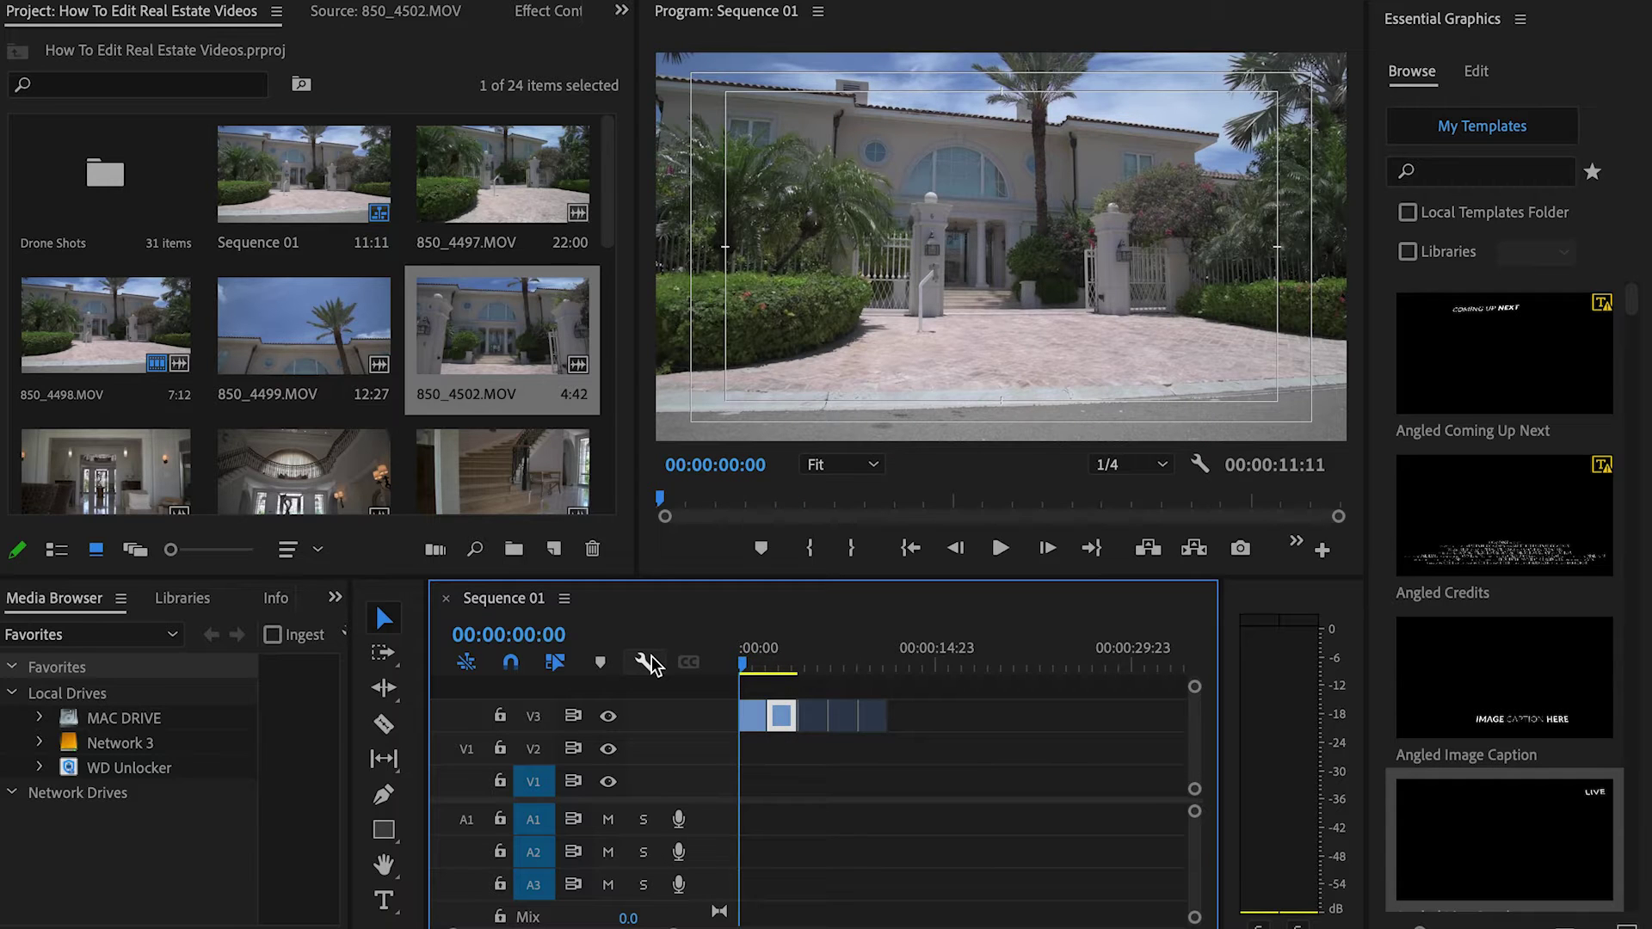
# Step: Mark 850_4499.MOV's In at 00:00:04:57, place its video on V3, and play back from one second
pyautogui.press('space')
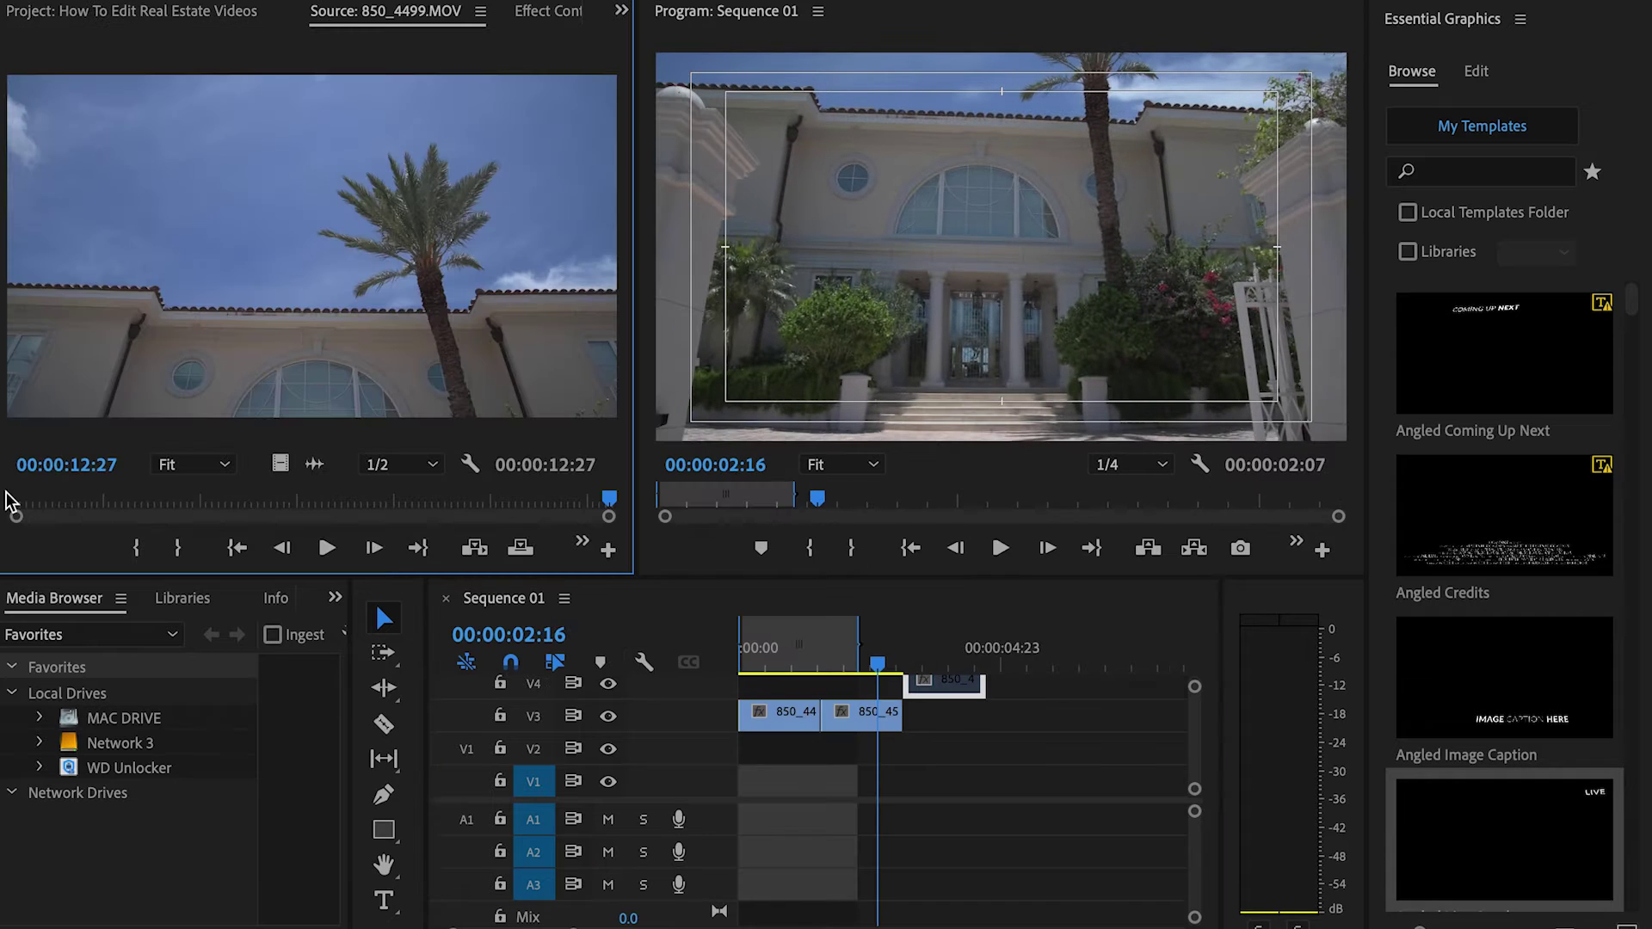
pyautogui.moveTo(11, 506); pyautogui.dragTo(240, 506)
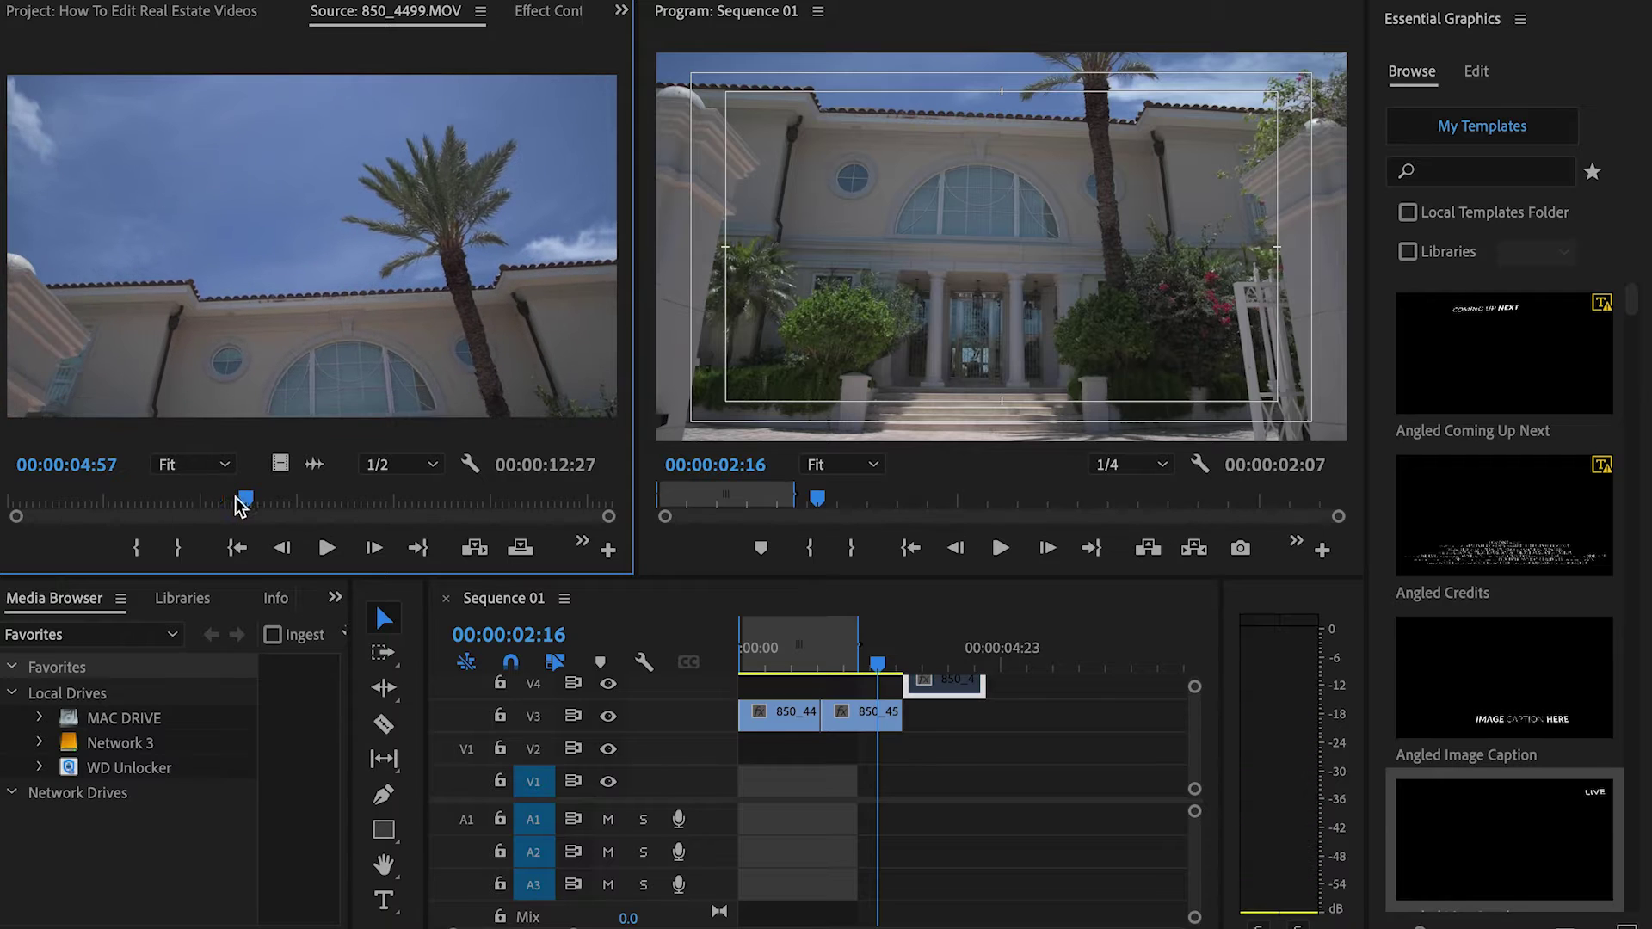
pyautogui.click(136, 547)
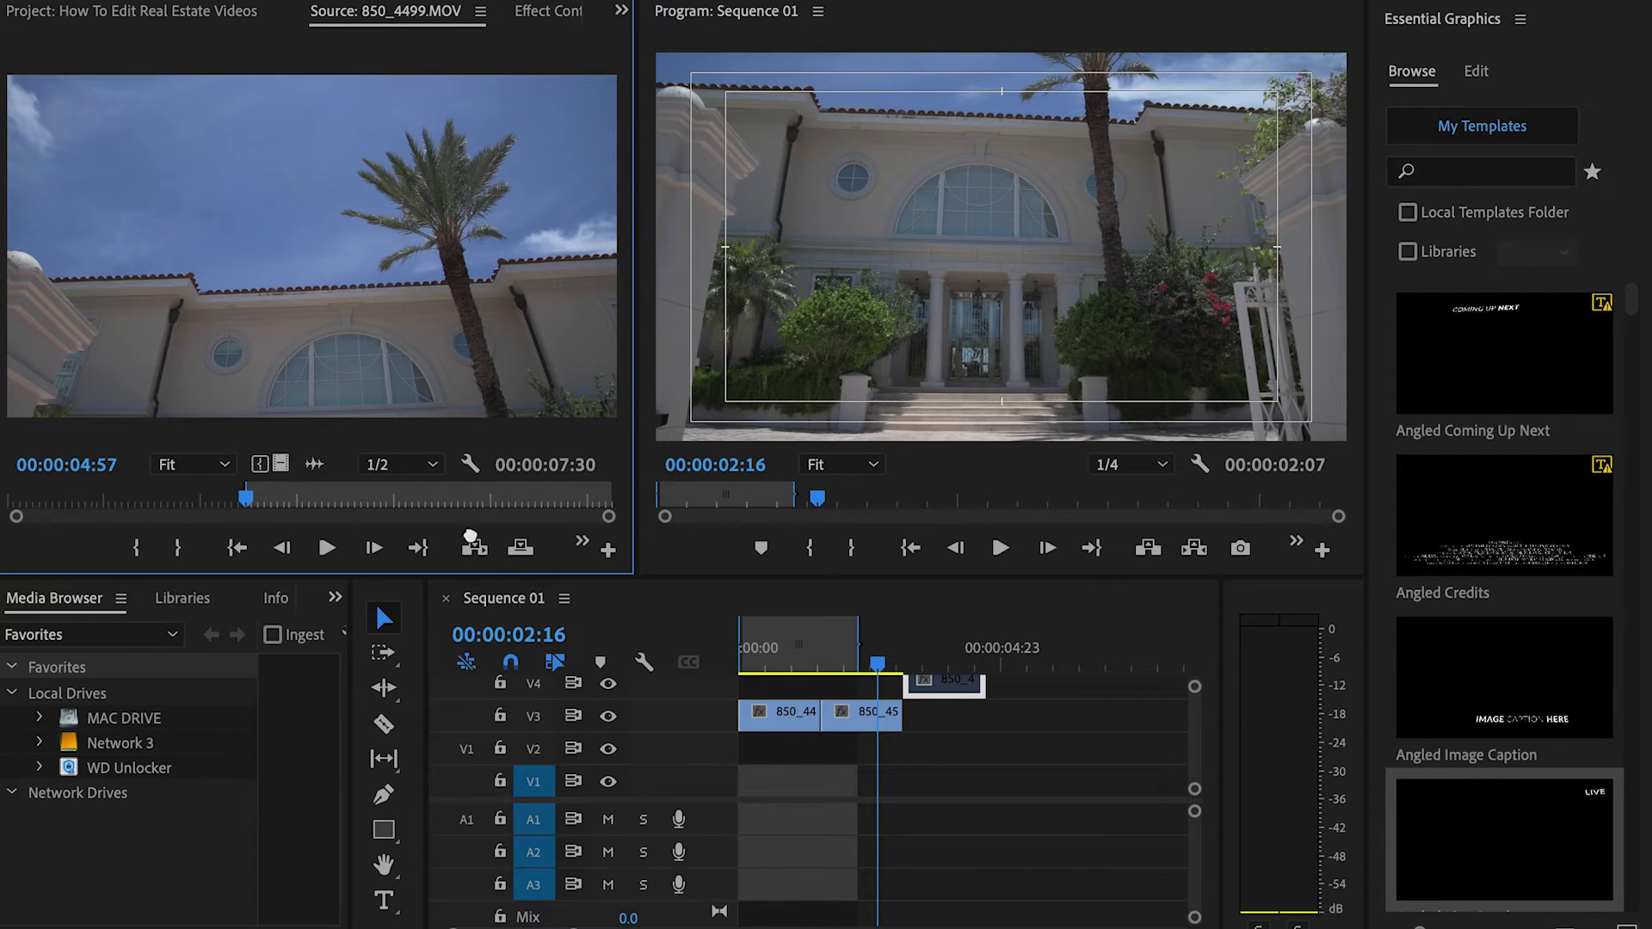
pyautogui.moveTo(471, 543); pyautogui.dragTo(873, 717)
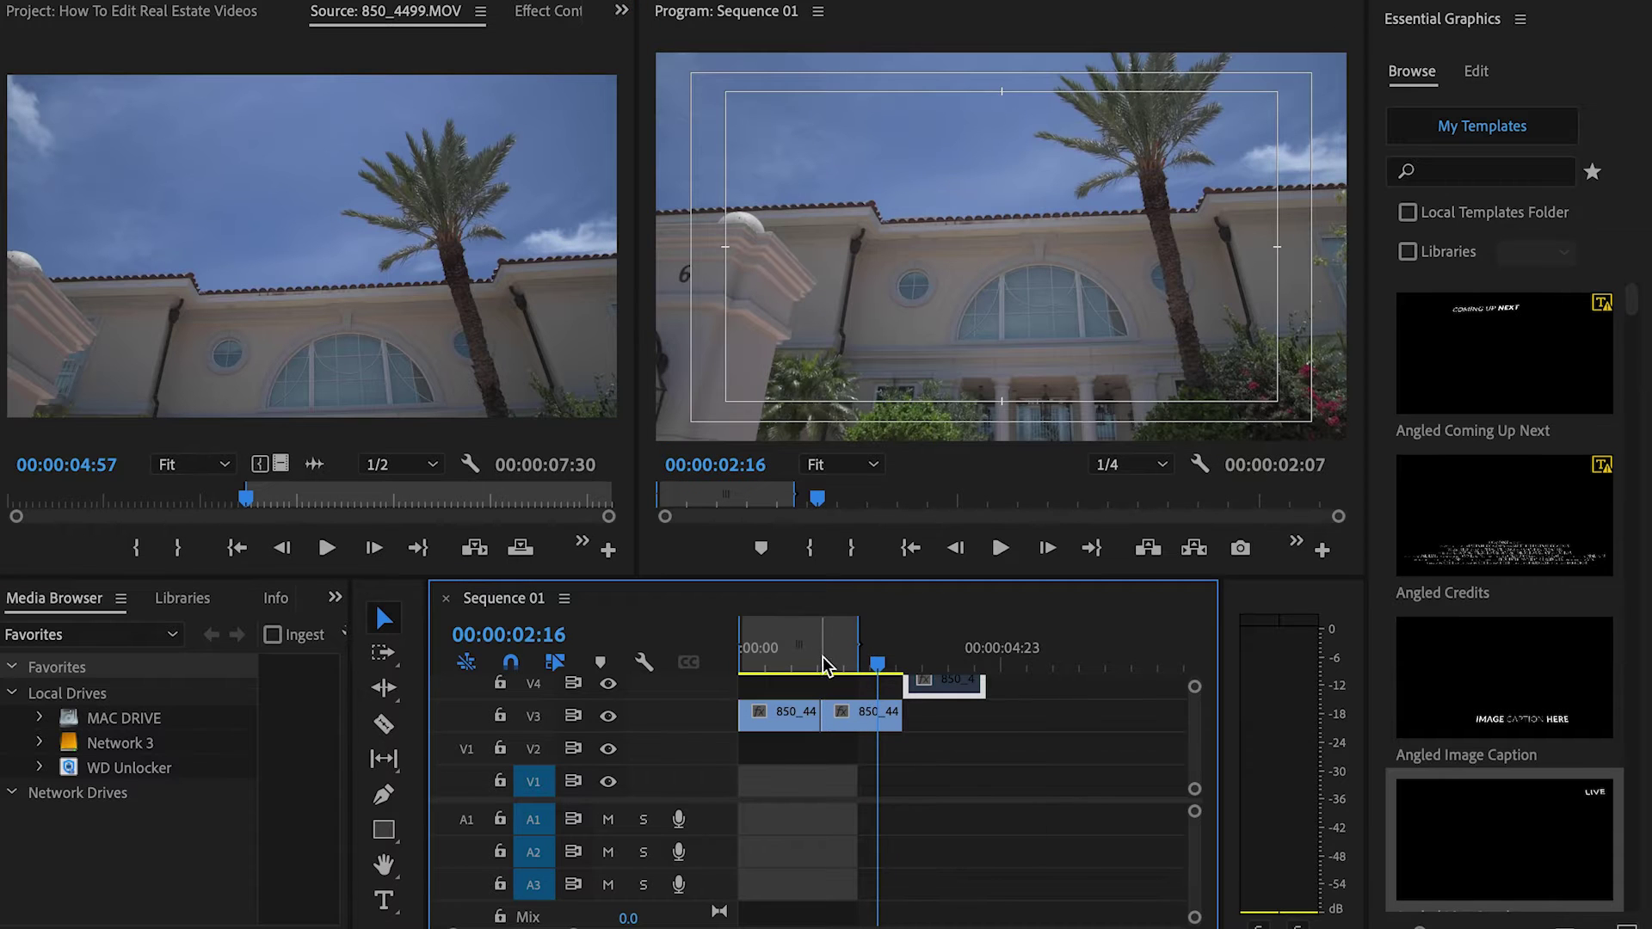
pyautogui.moveTo(823, 657); pyautogui.dragTo(791, 663)
pyautogui.press('space')
pyautogui.press('space')
pyautogui.press('-')
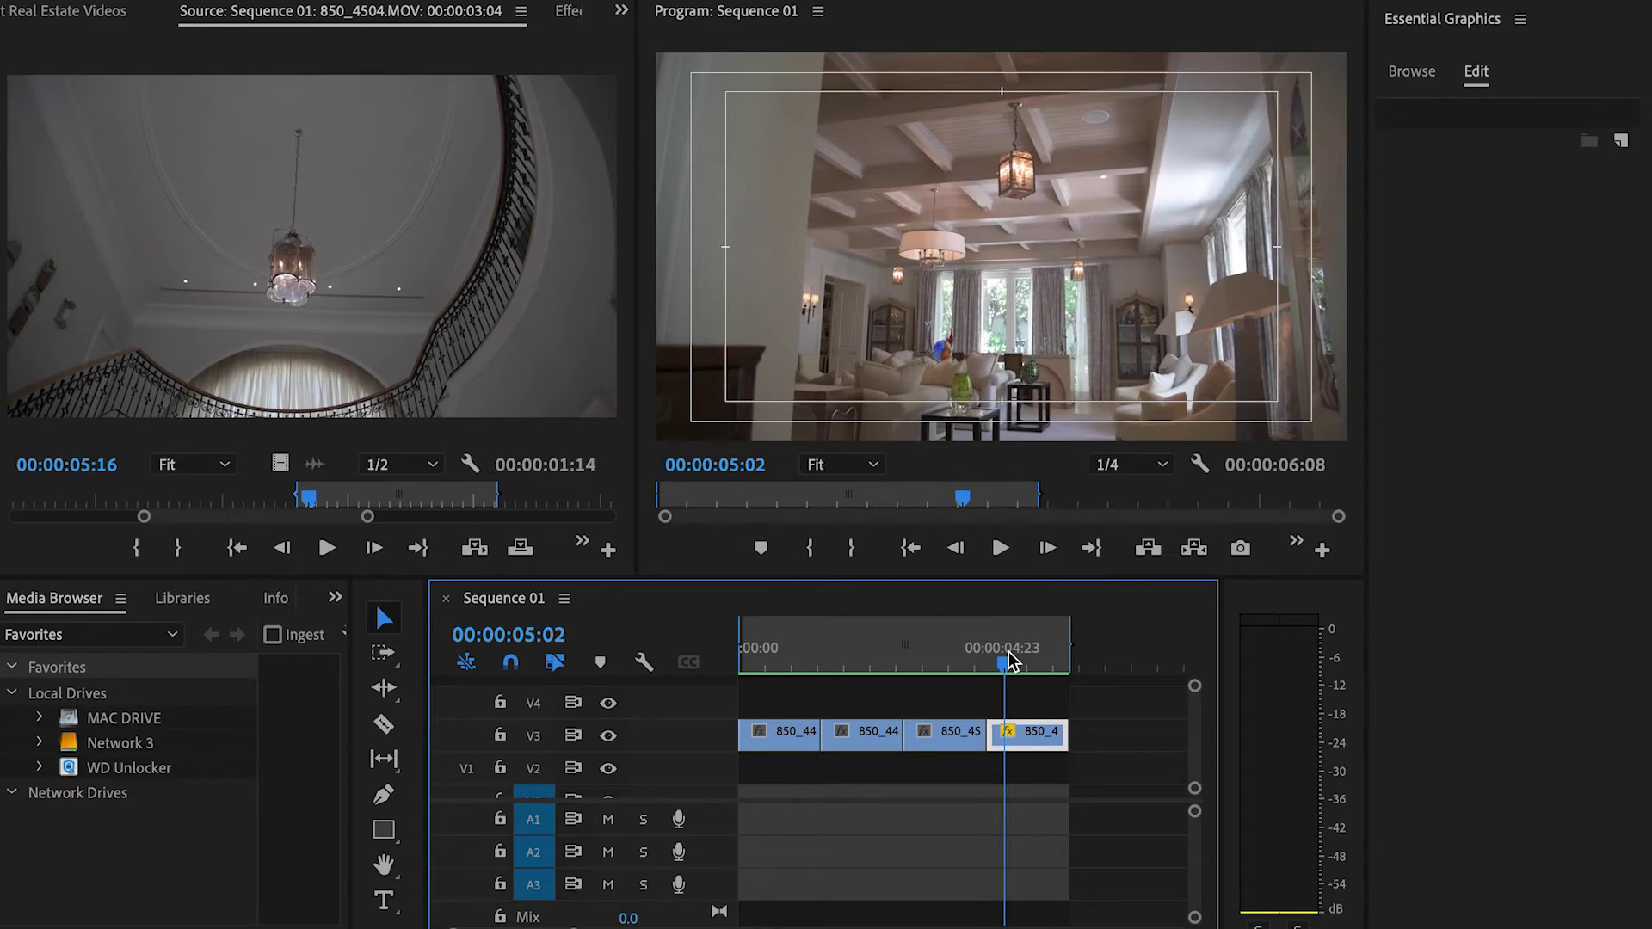
# Step: Scrub through the fourth clip, then bring the playhead back to the opening house shot
pyautogui.moveTo(1009, 653); pyautogui.dragTo(1041, 654)
pyautogui.moveTo(1009, 667); pyautogui.dragTo(706, 680)
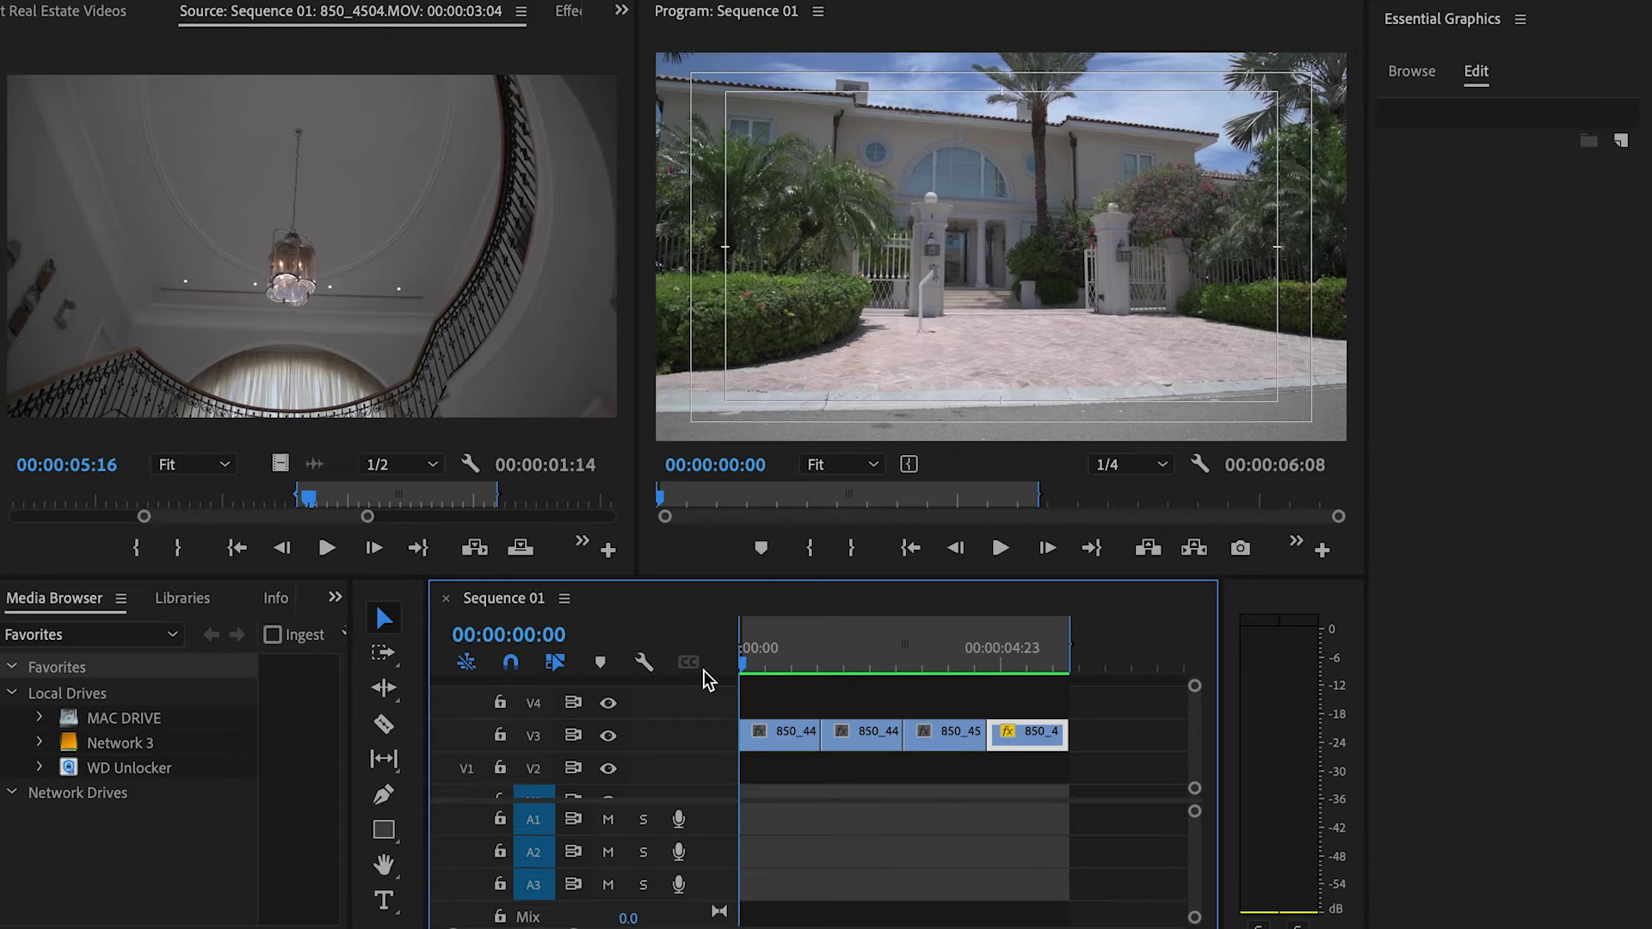
# Step: Play Sequence 01 from the start, then return to the beginning zoomed in on the four clips
pyautogui.press('=')
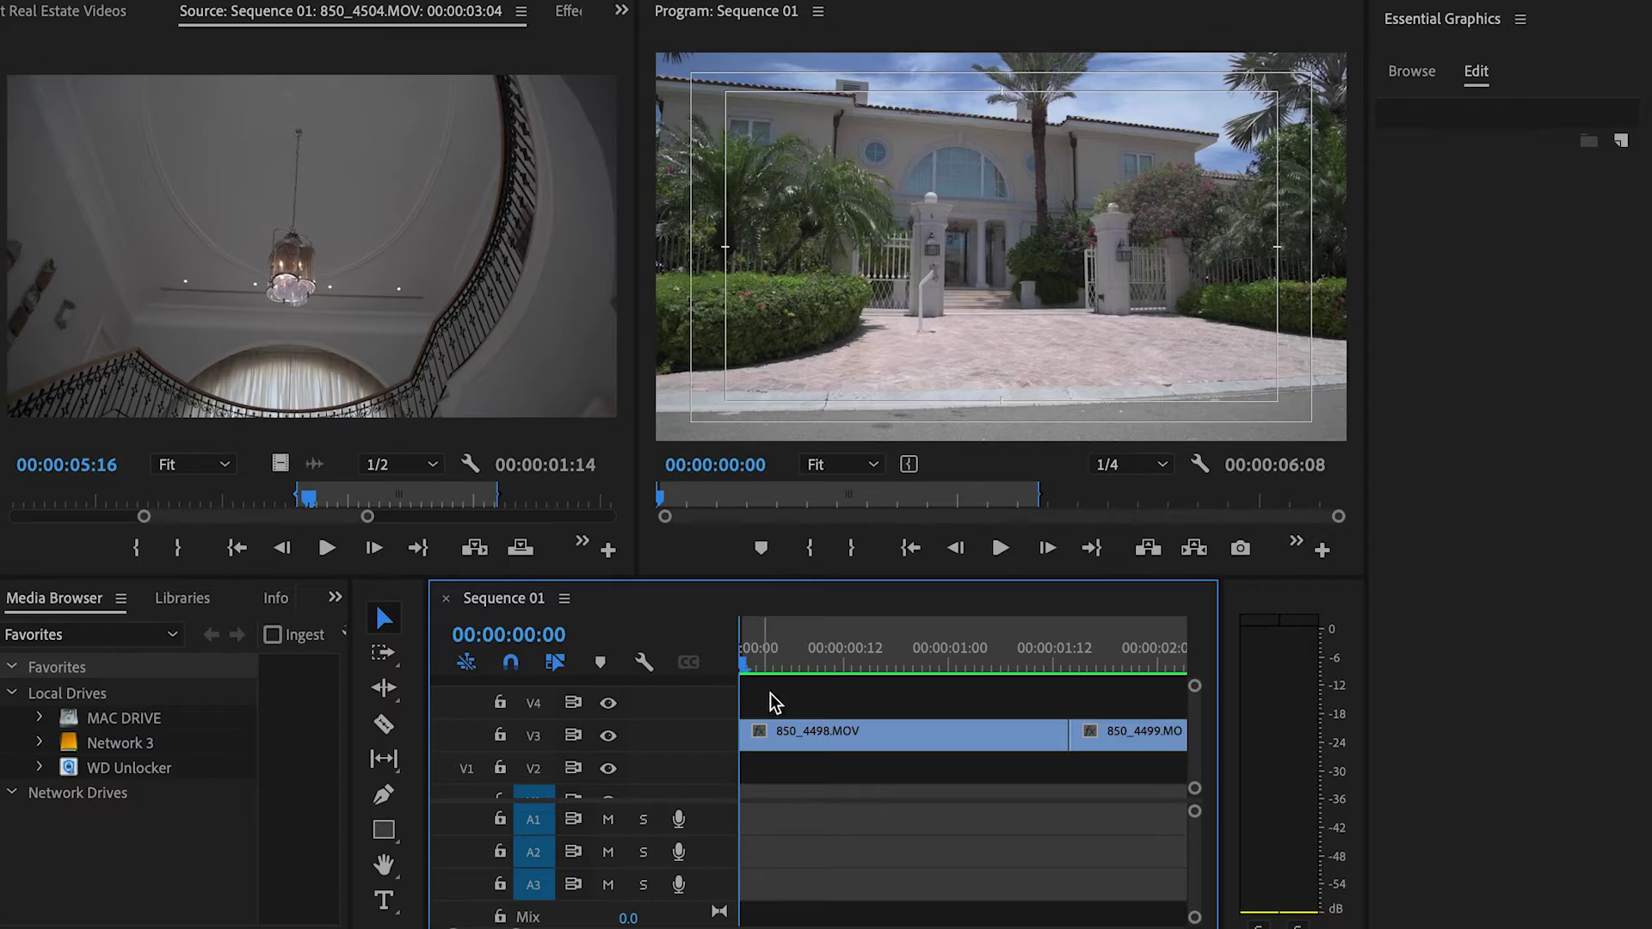
pyautogui.press('space')
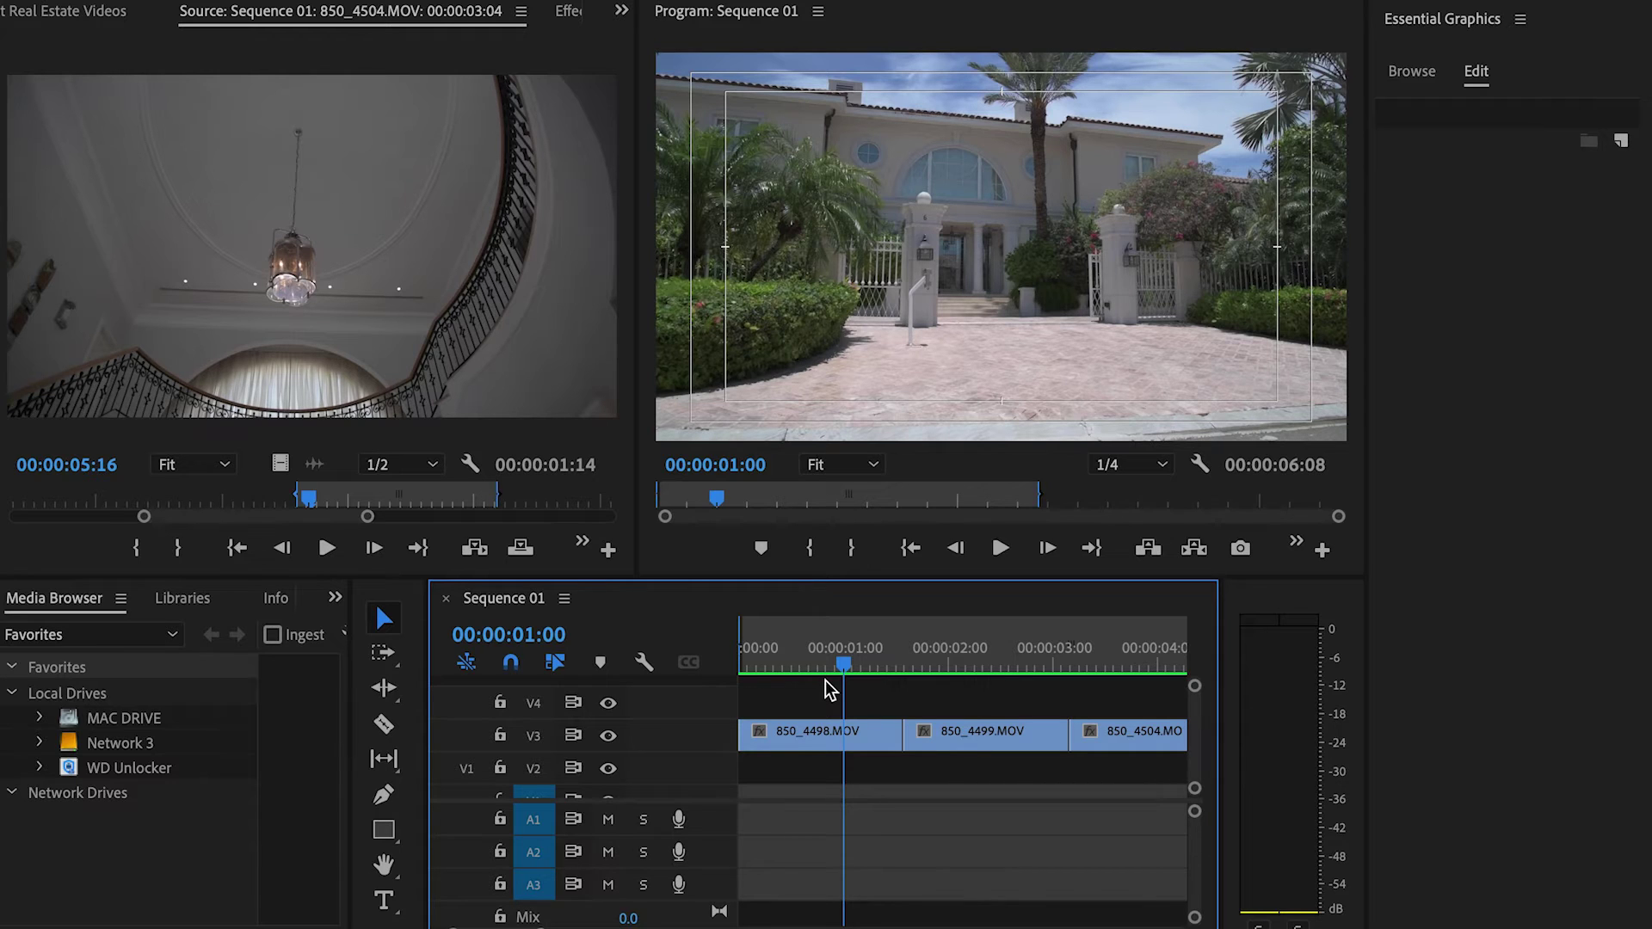
pyautogui.press('-')
pyautogui.press('-')
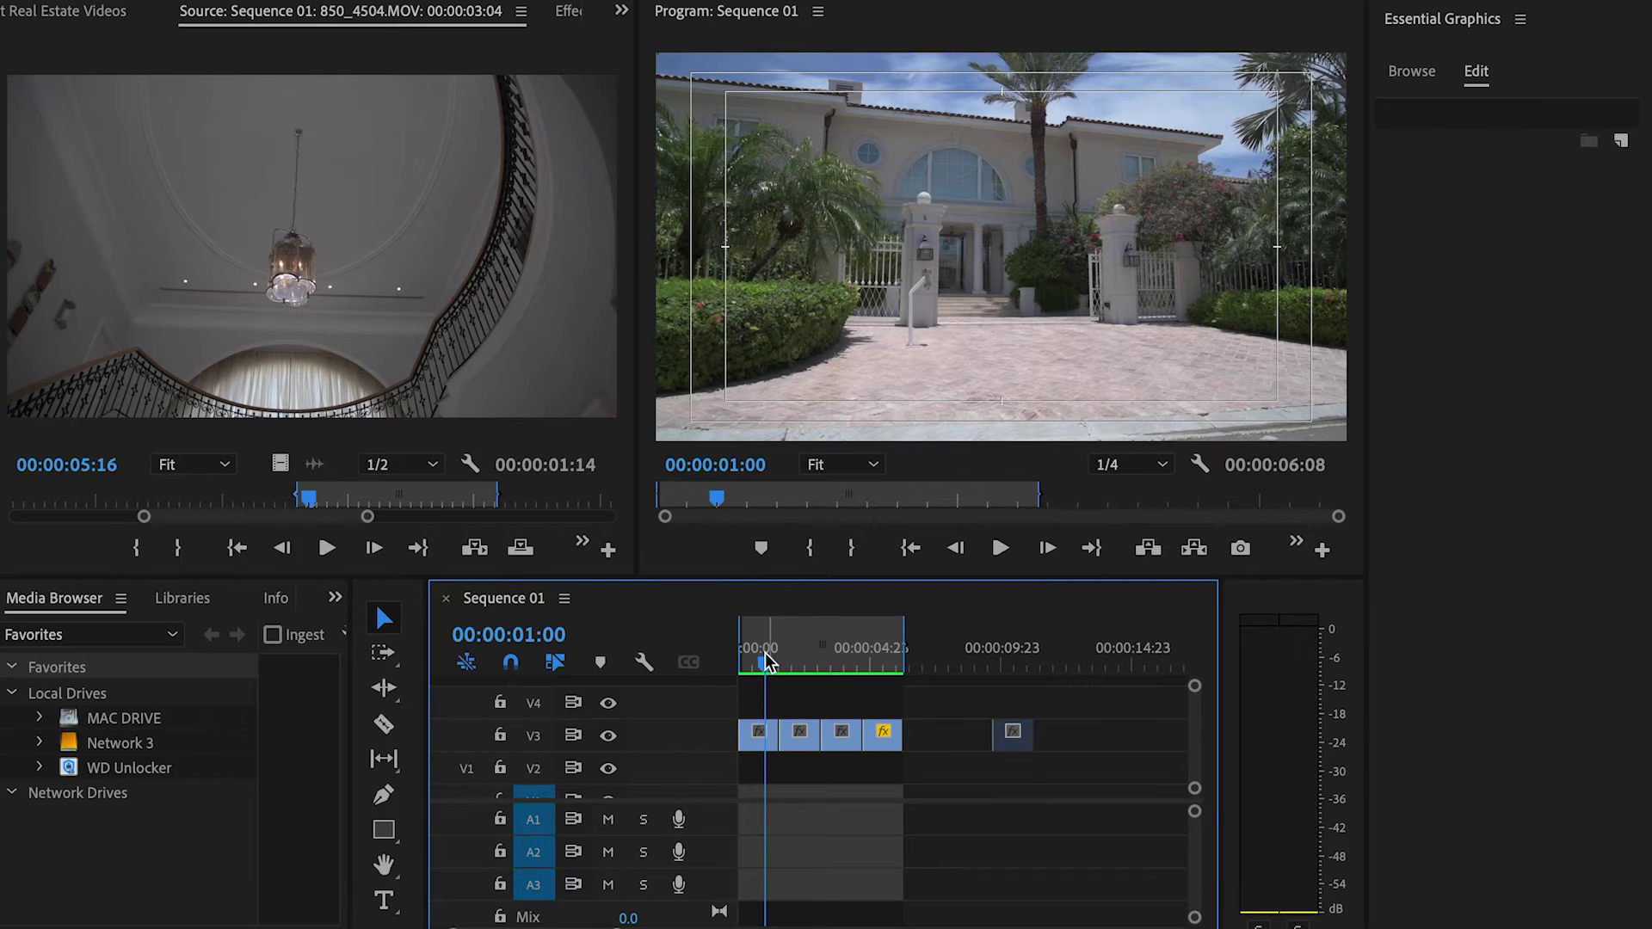
pyautogui.press('Home')
pyautogui.press('=')
pyautogui.press('=')
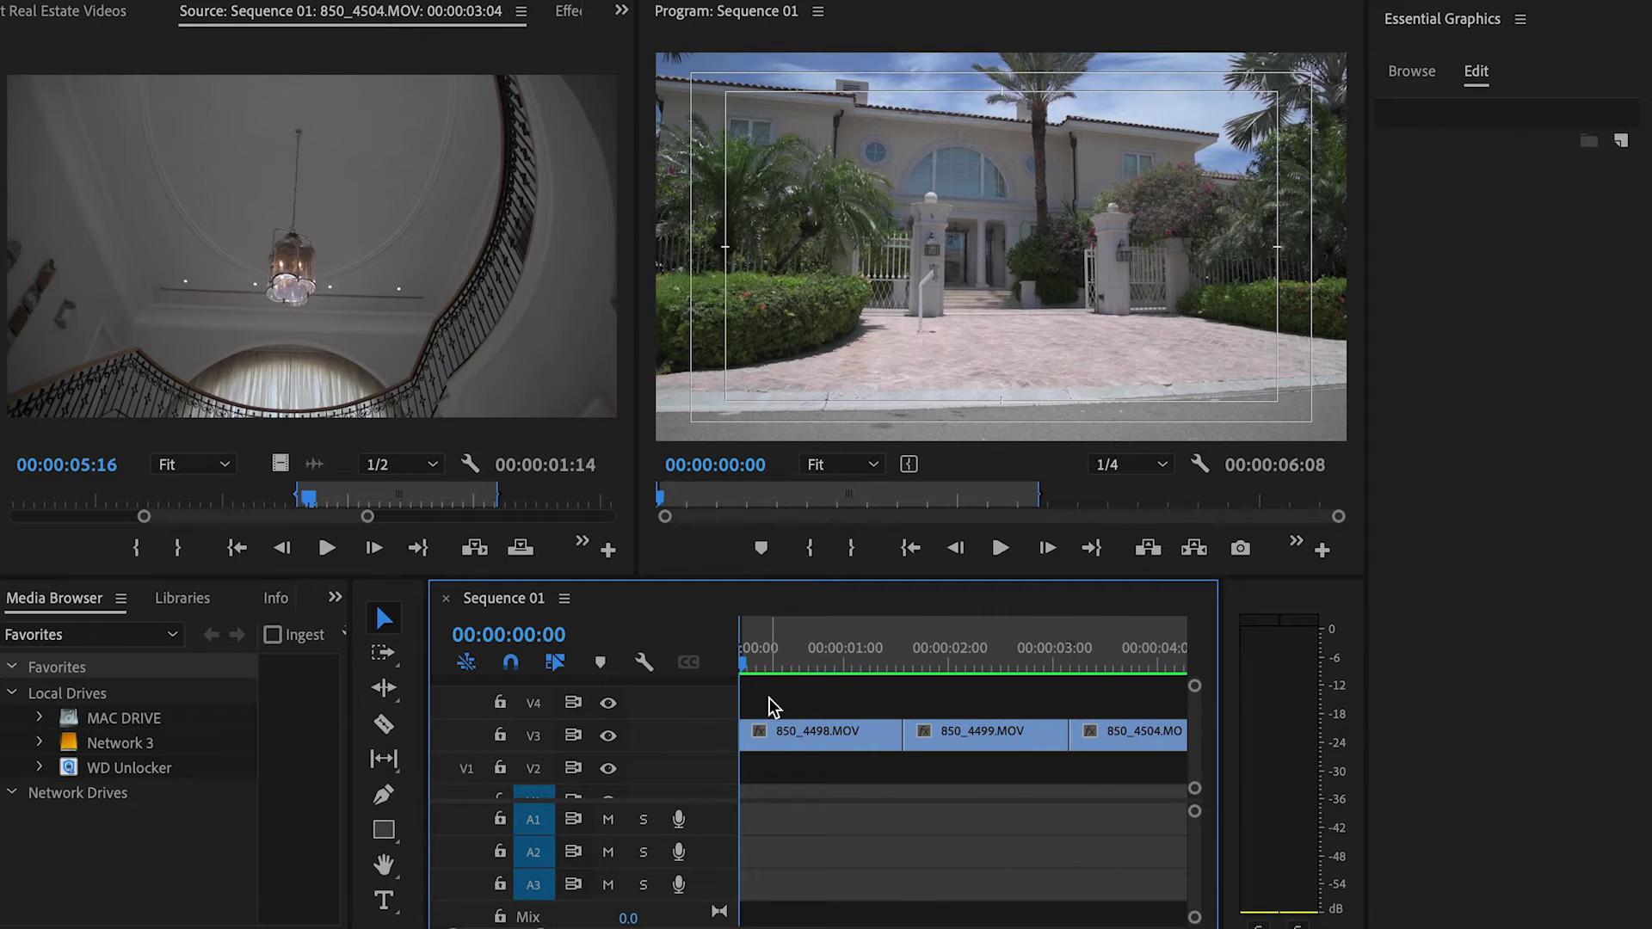
# Step: Heighten tracks V3 and V4 so the clip thumbnails show
pyautogui.scroll(2, 768, 704)
pyautogui.scroll(2, 804, 723)
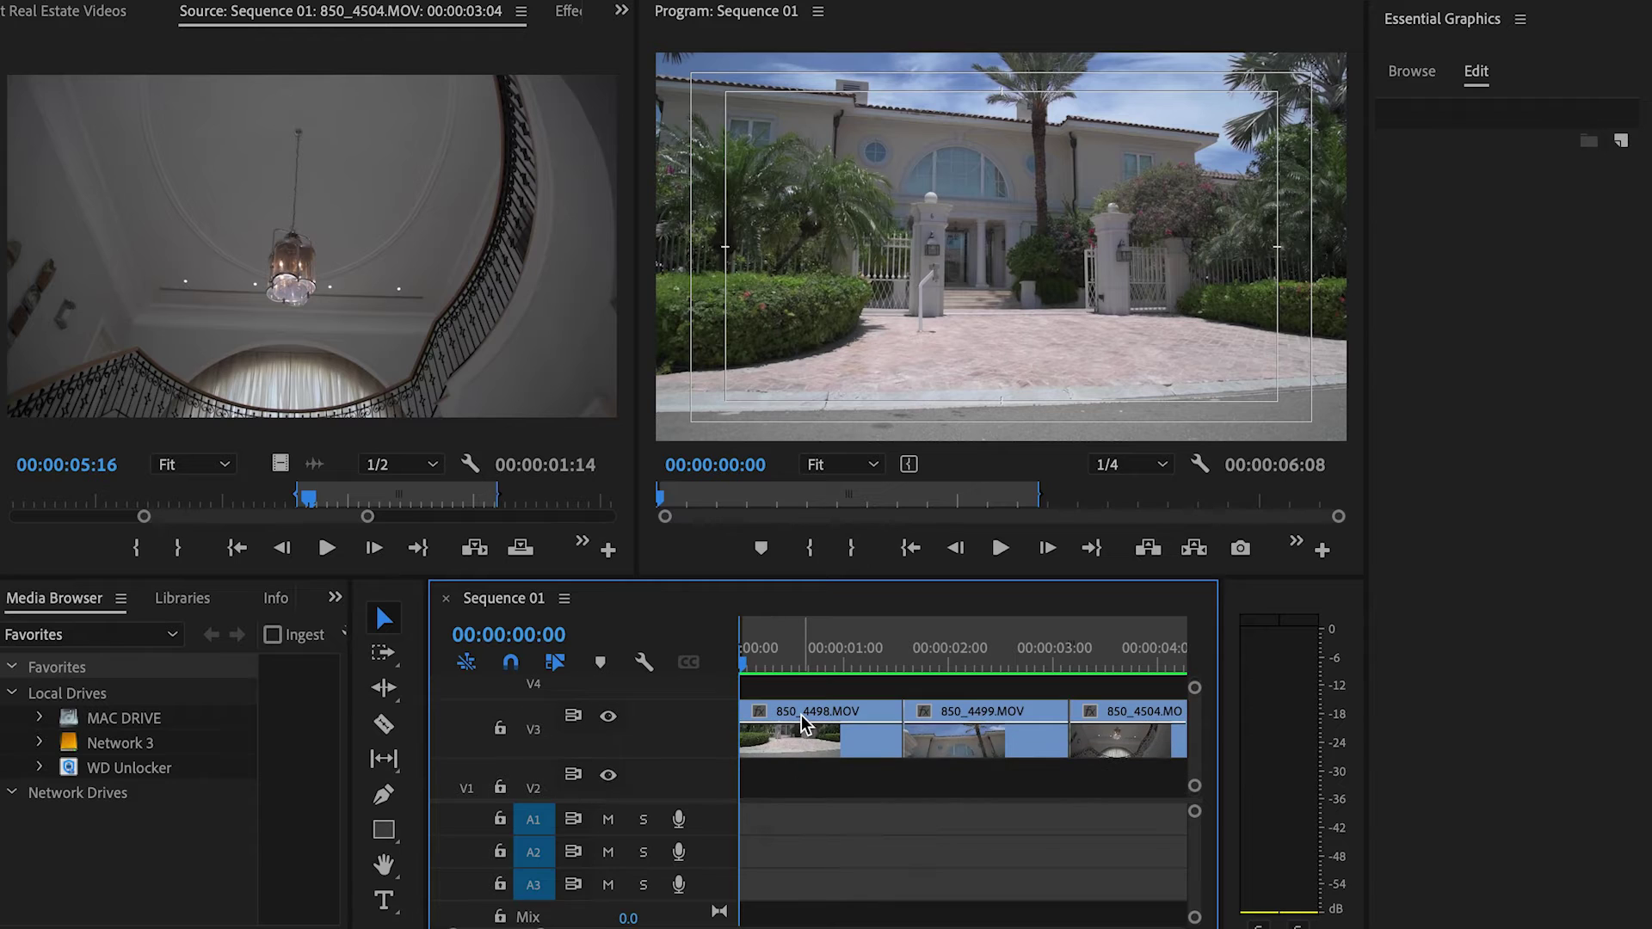
pyautogui.scroll(-3, 804, 723)
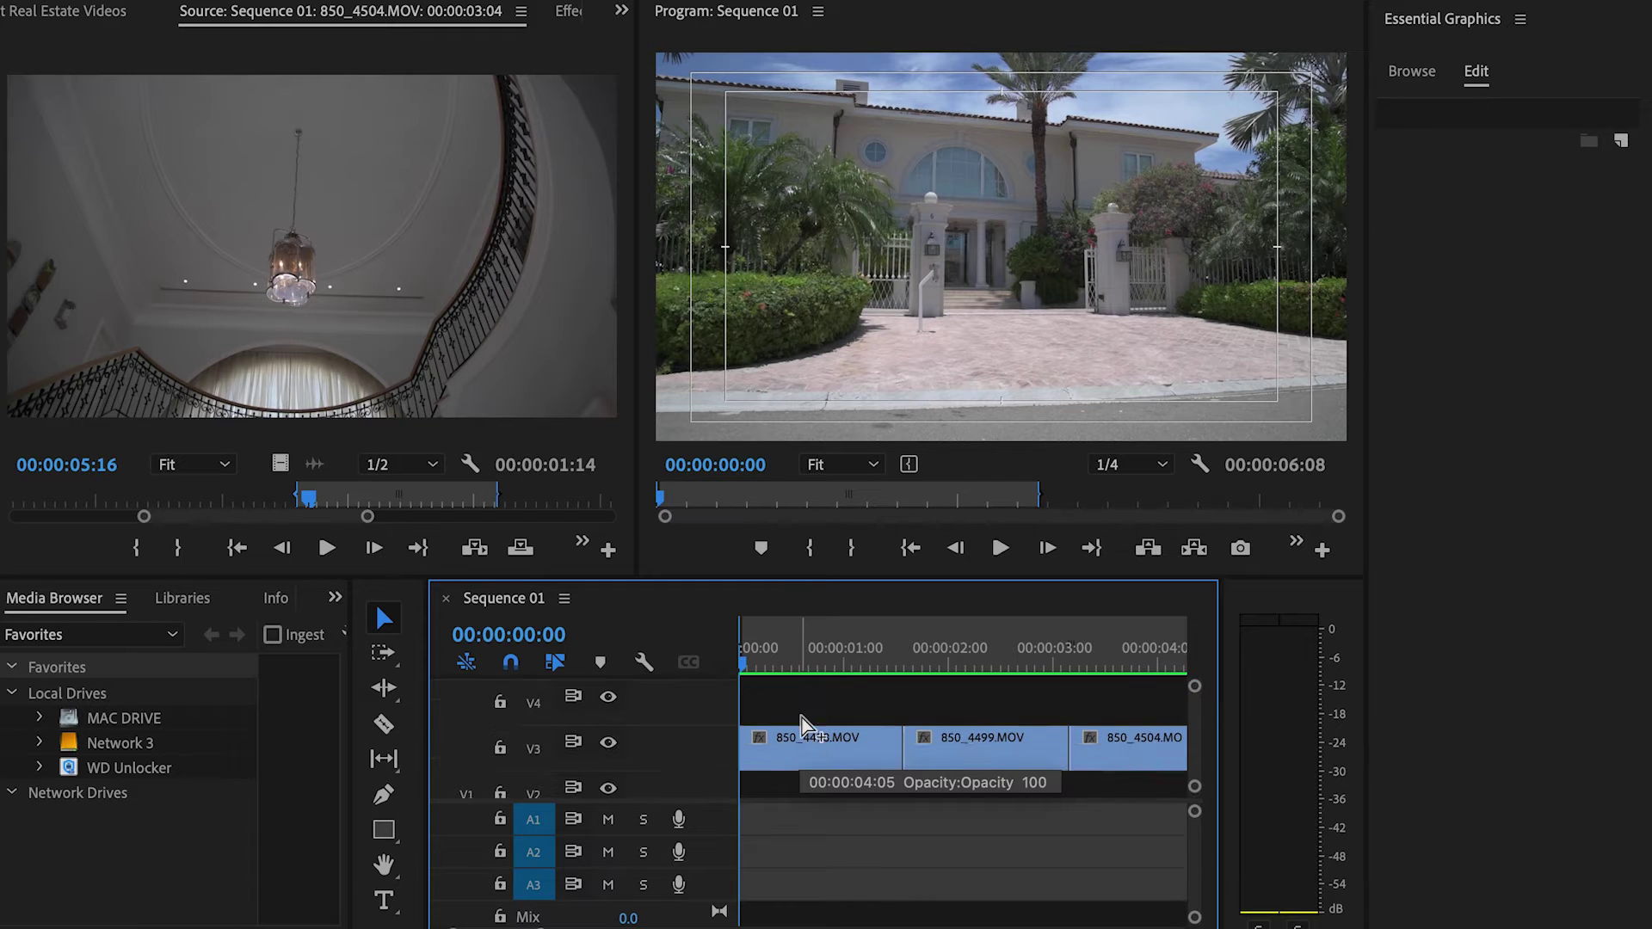
pyautogui.scroll(3, 804, 723)
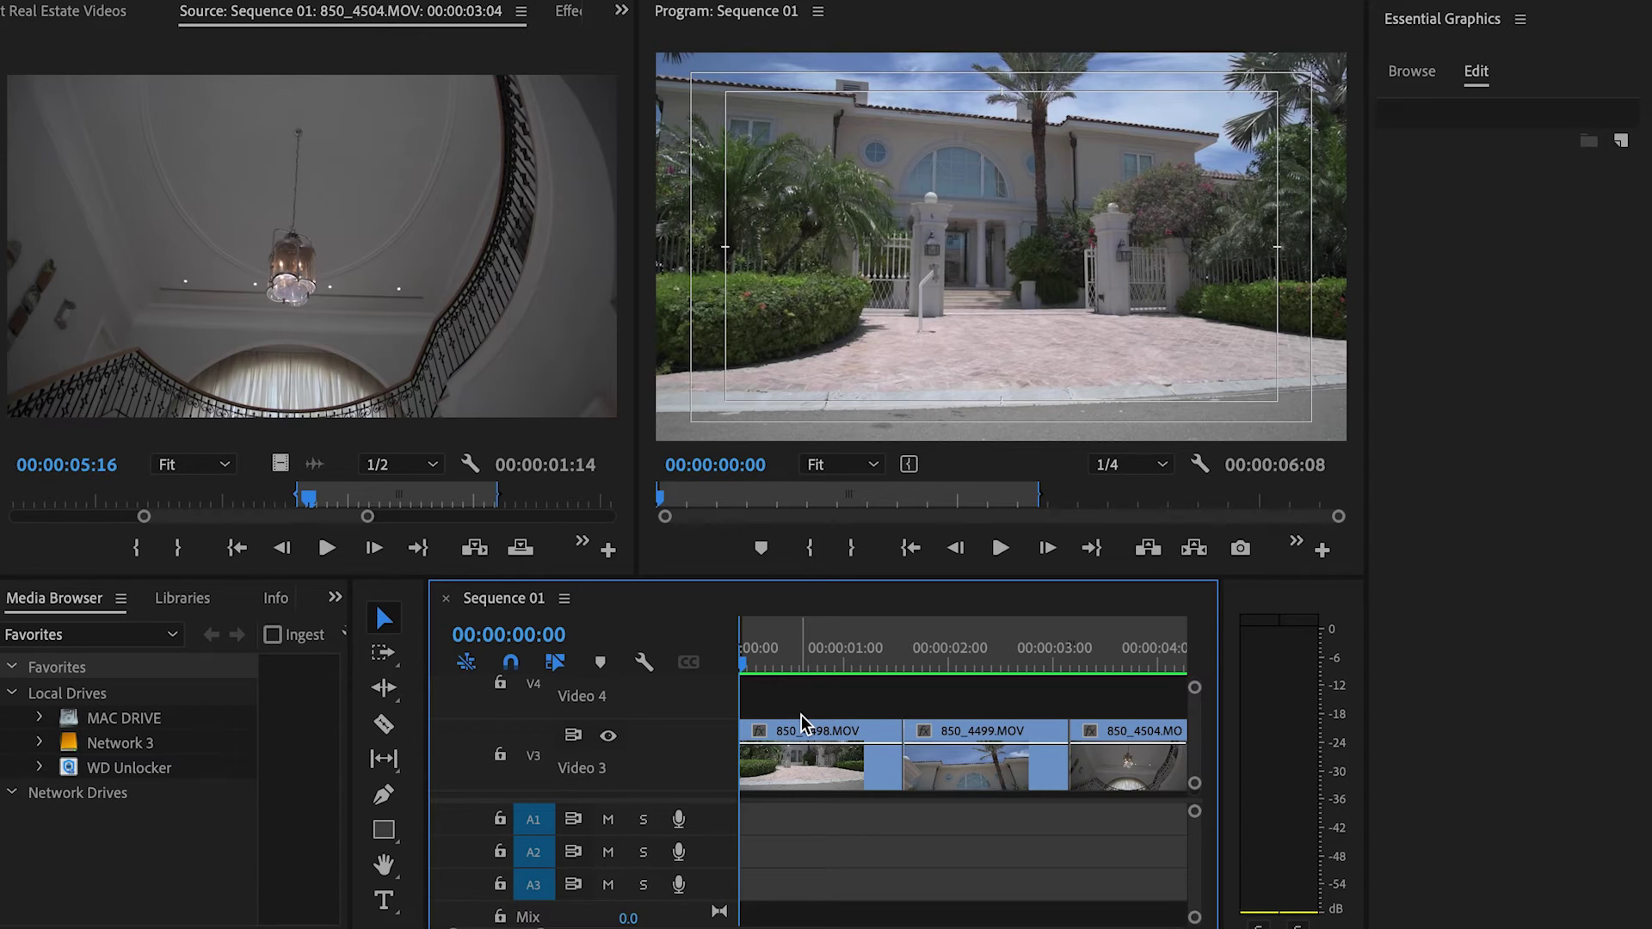
# Step: Maximize the Timeline and show Time Remapping > Speed on 850_4498.MOV
pyautogui.press('`')
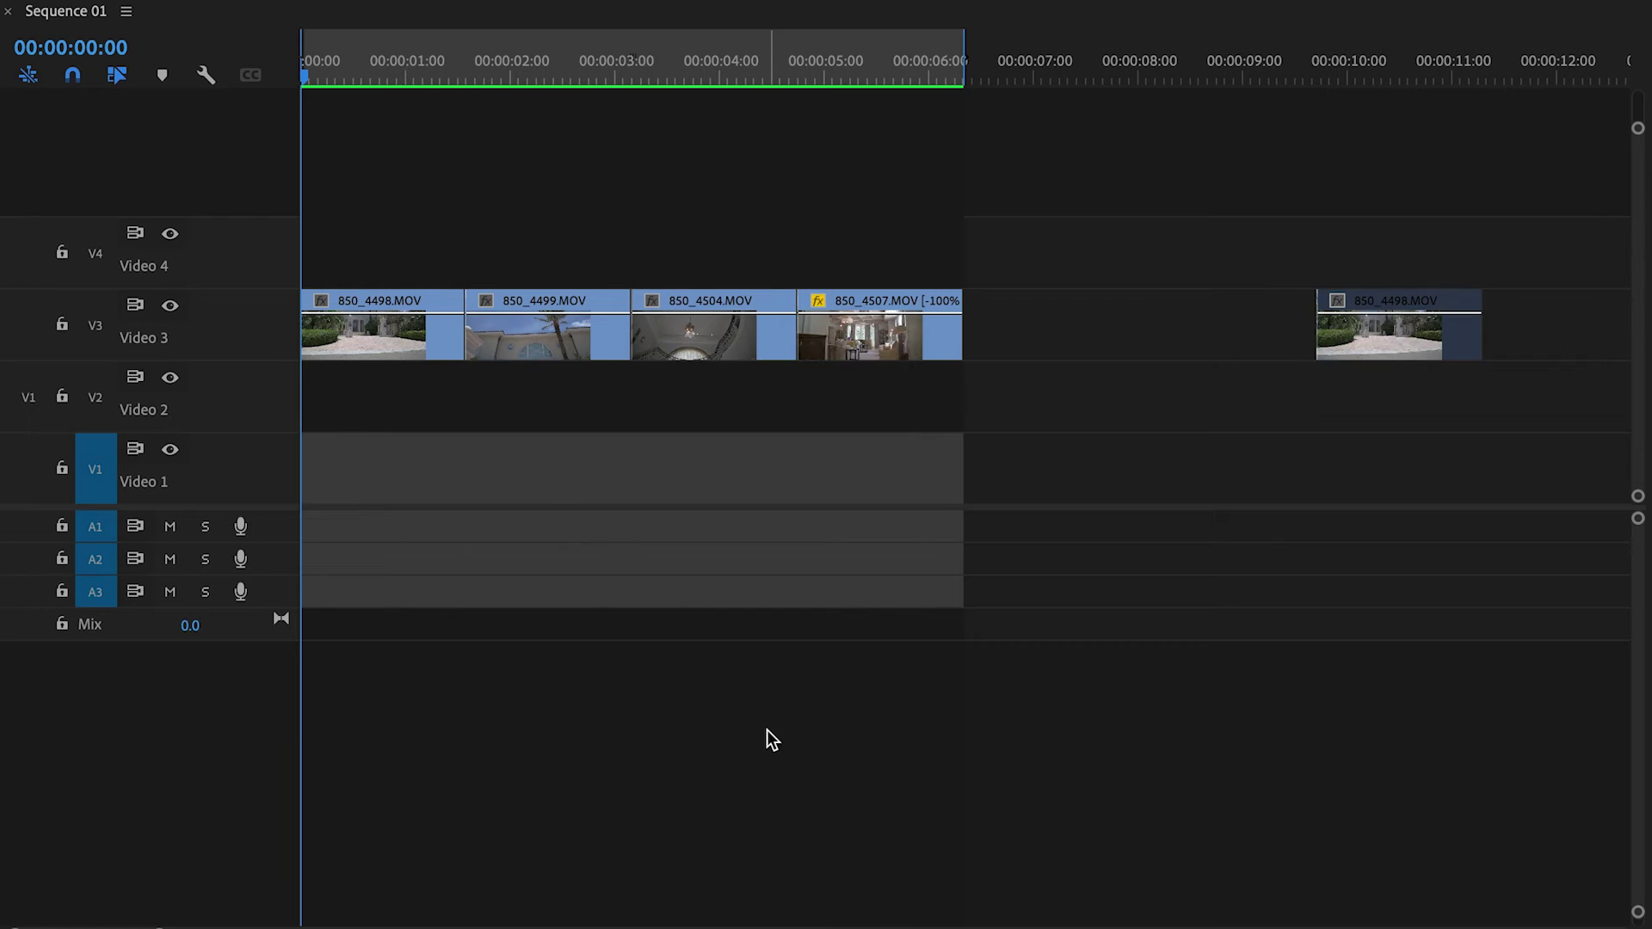
pyautogui.press('=')
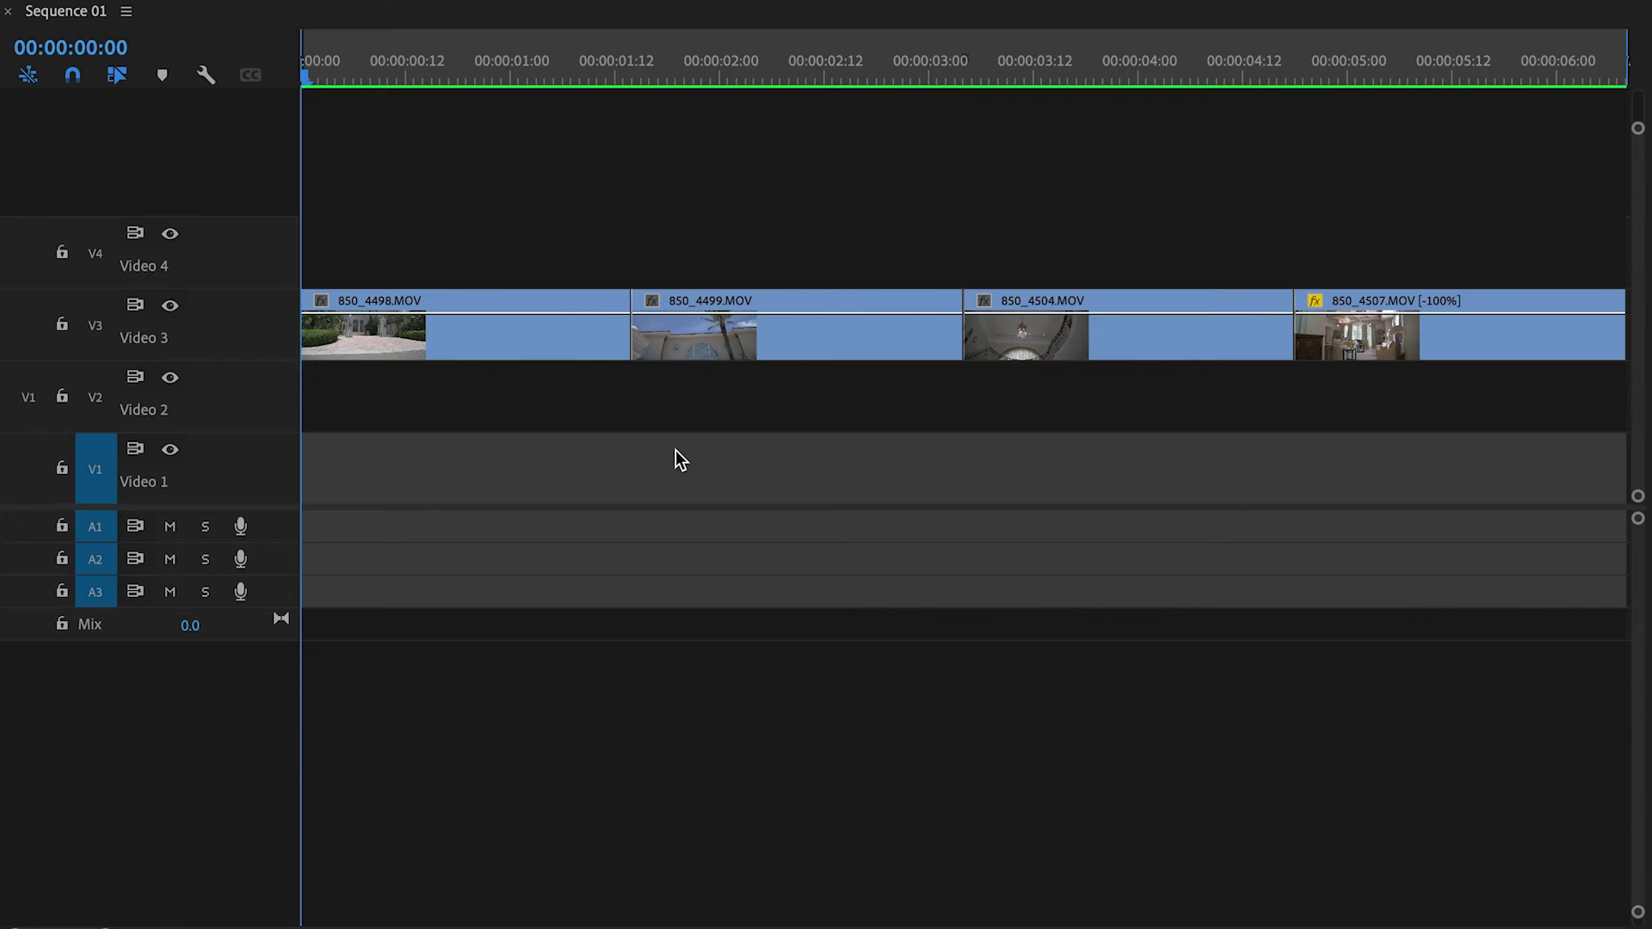
pyautogui.press('-')
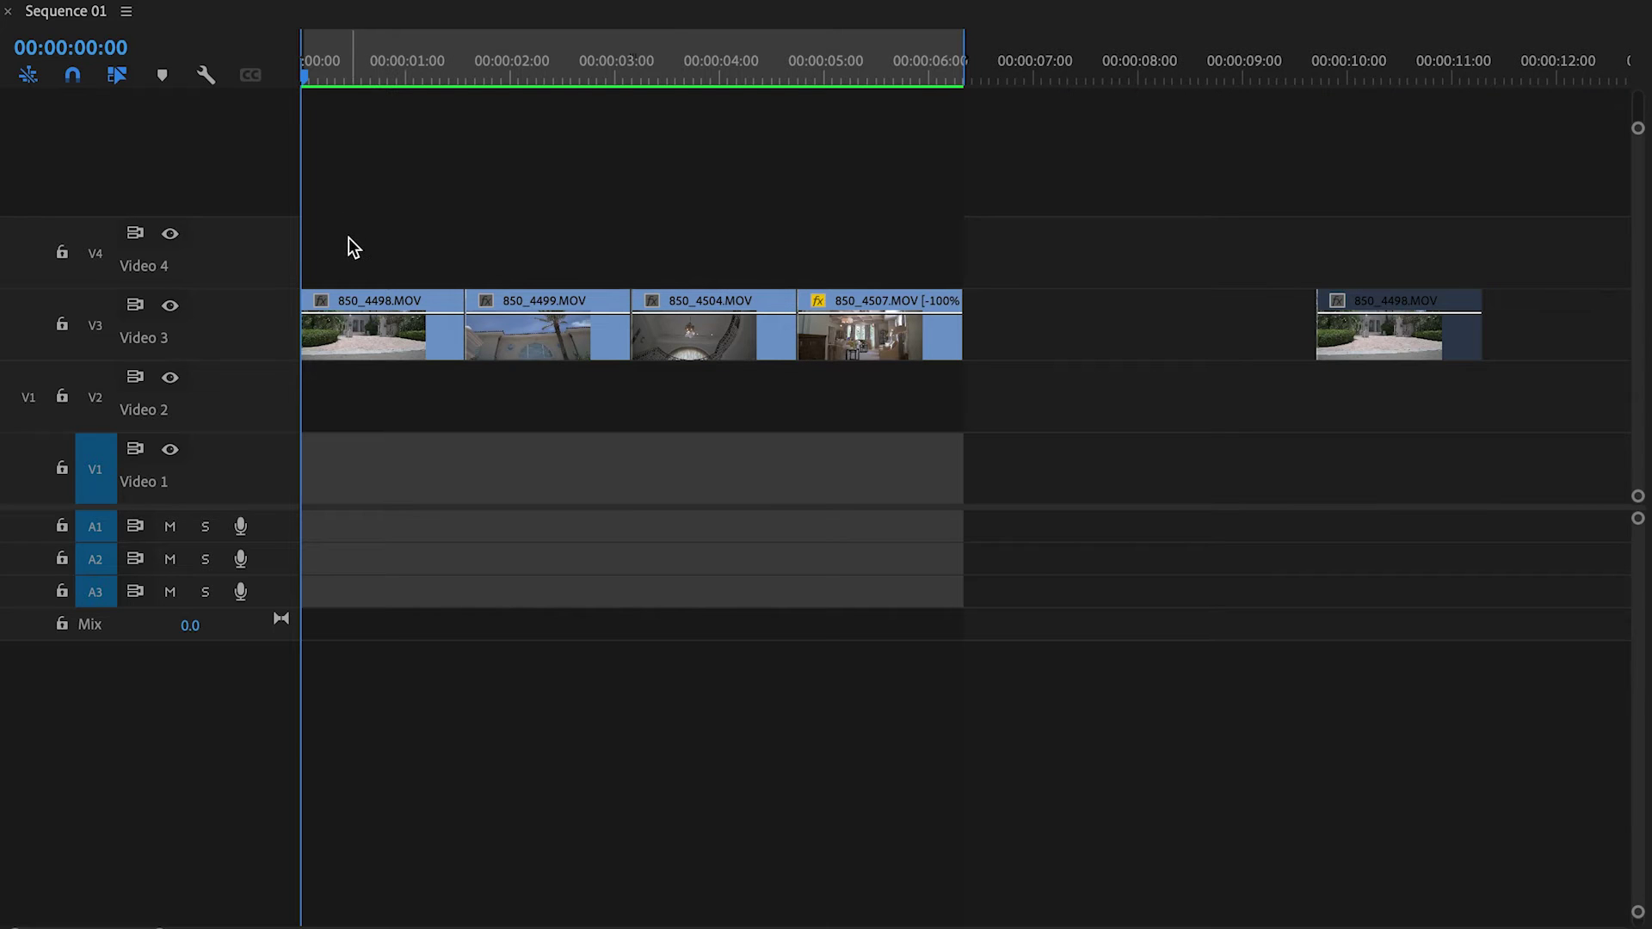
pyautogui.click(322, 302)
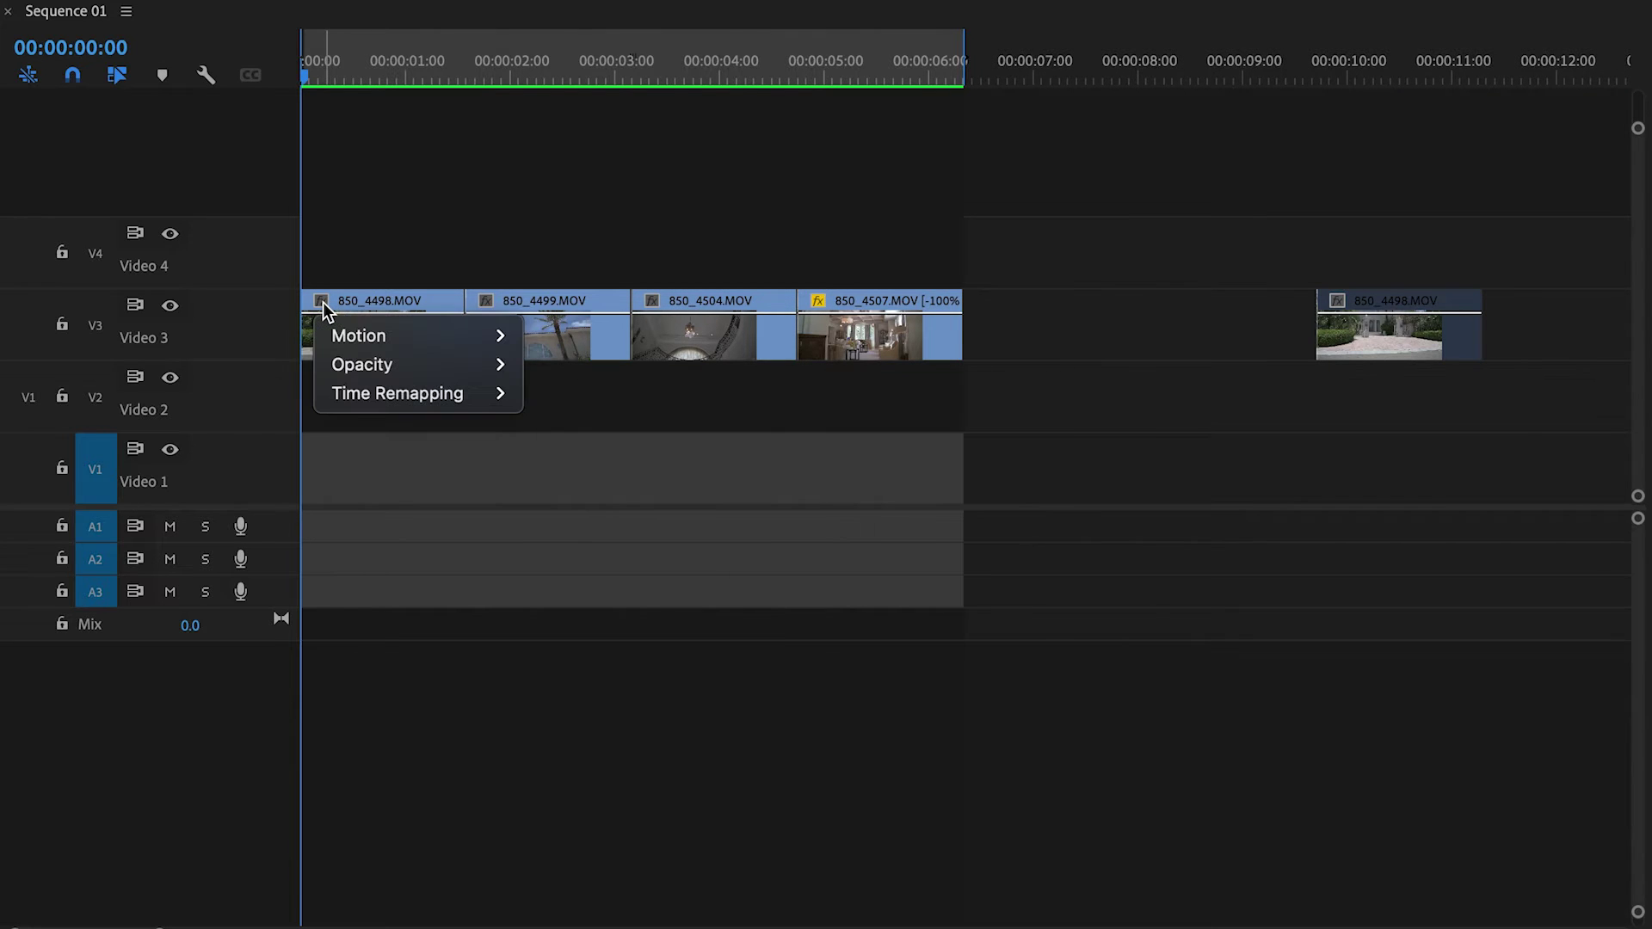
pyautogui.moveTo(421, 396)
pyautogui.click(557, 395)
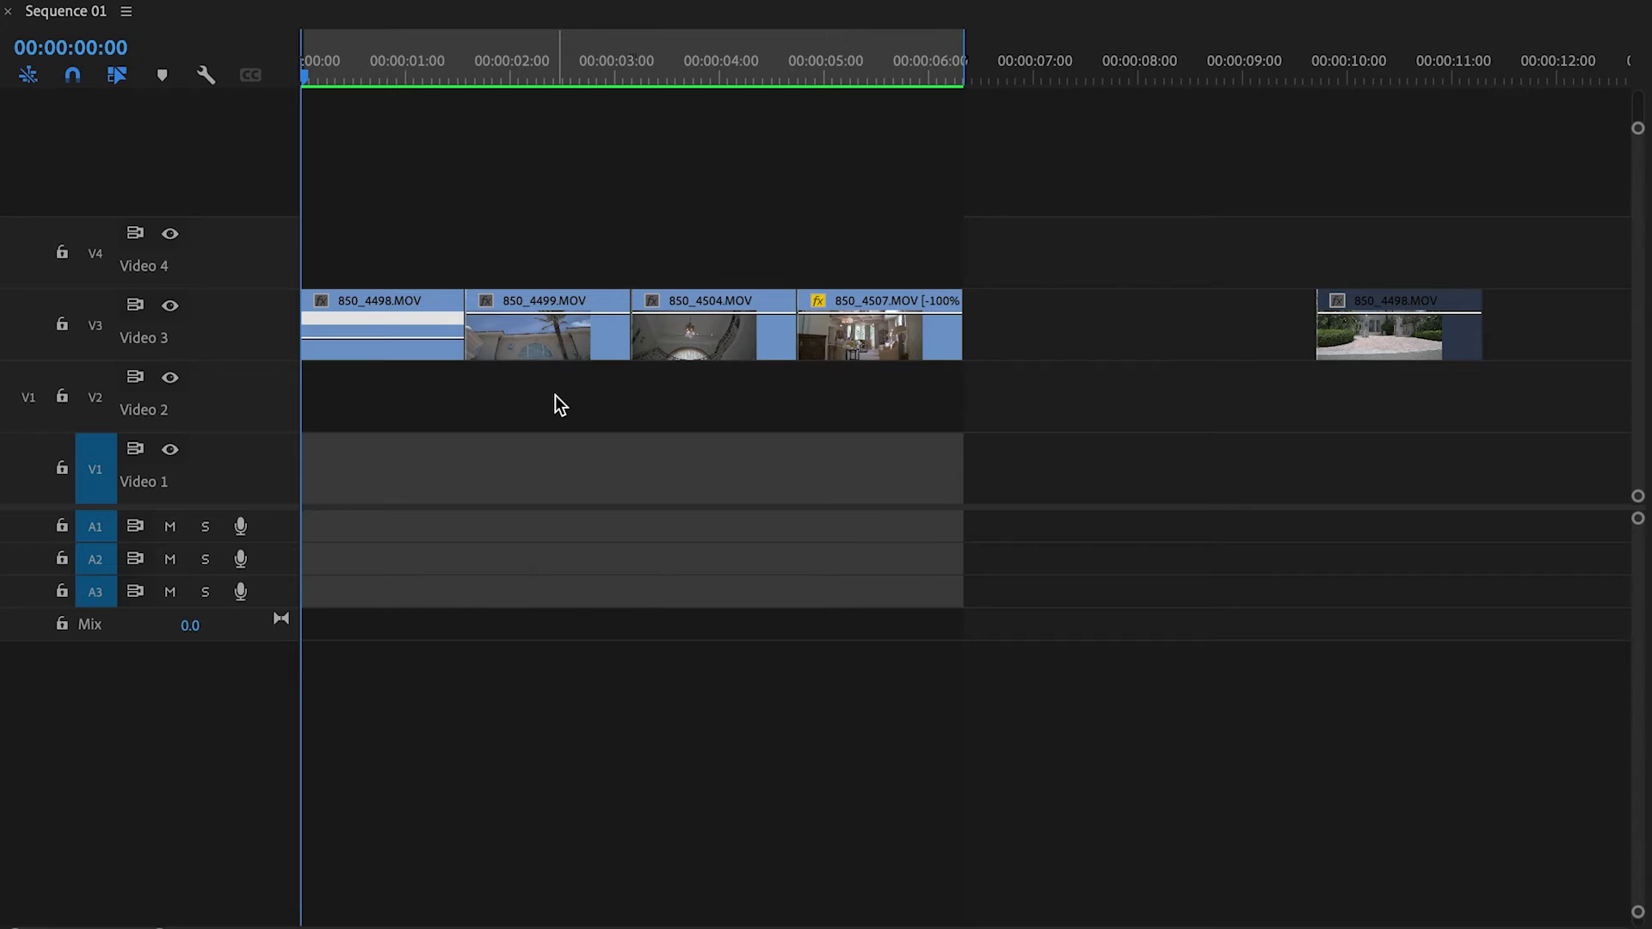
# Step: Add a speed keyframe at 00:00:00:05 on 850_4498.MOV and split it into a gradual ramp
pyautogui.press('\\')
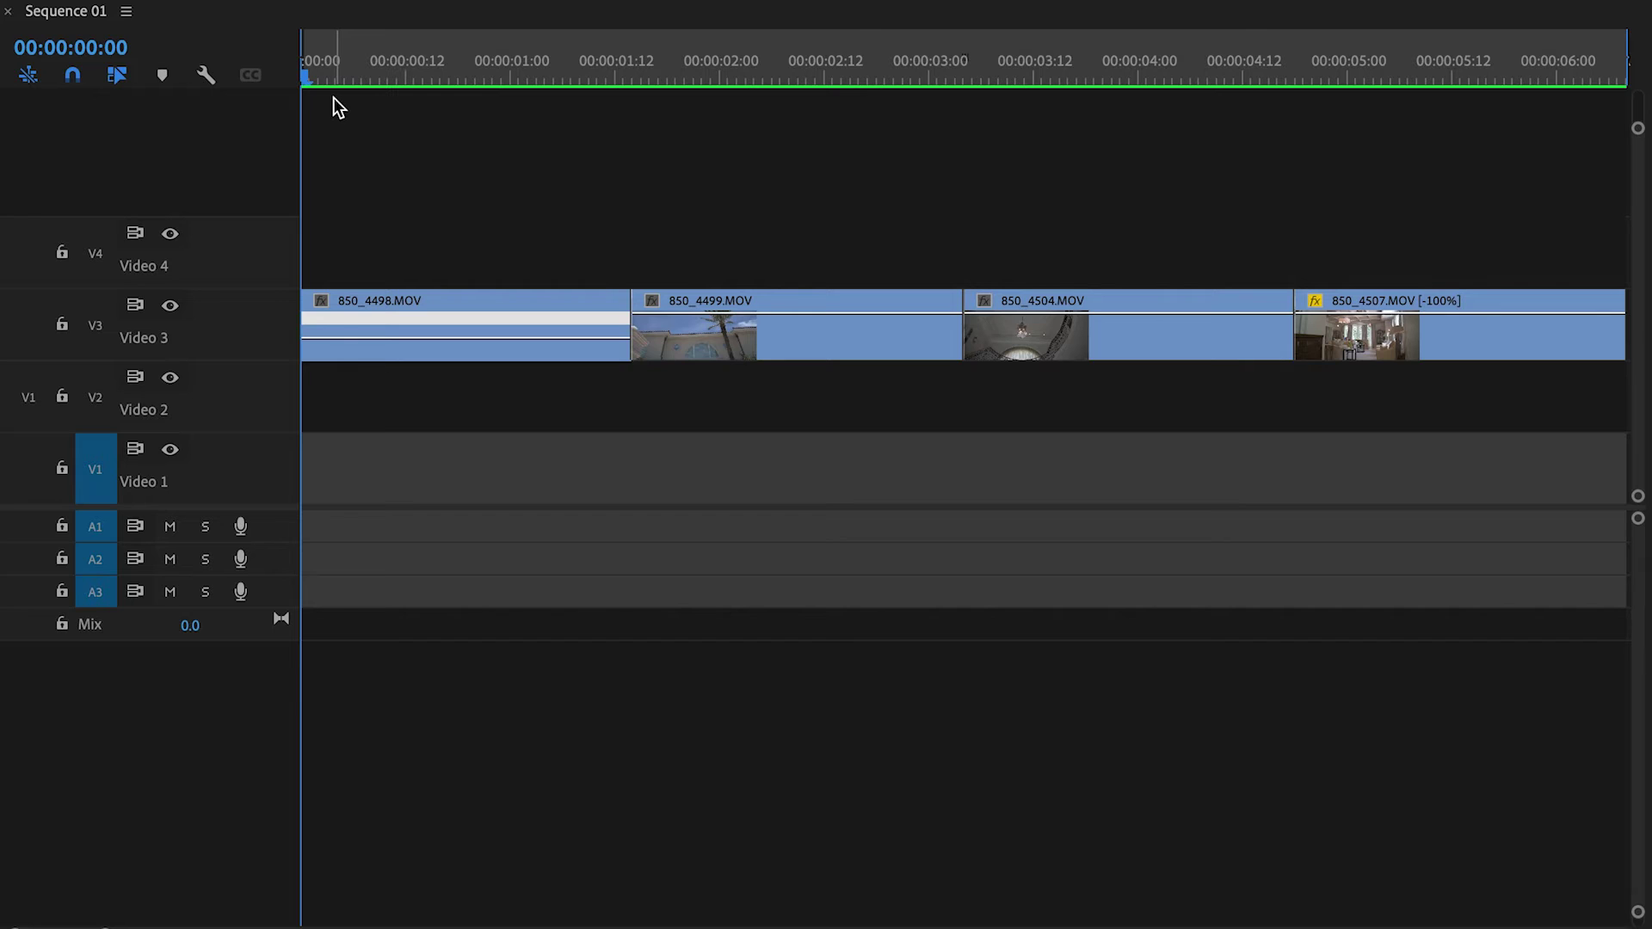
pyautogui.hotkey('shift', 'Right')
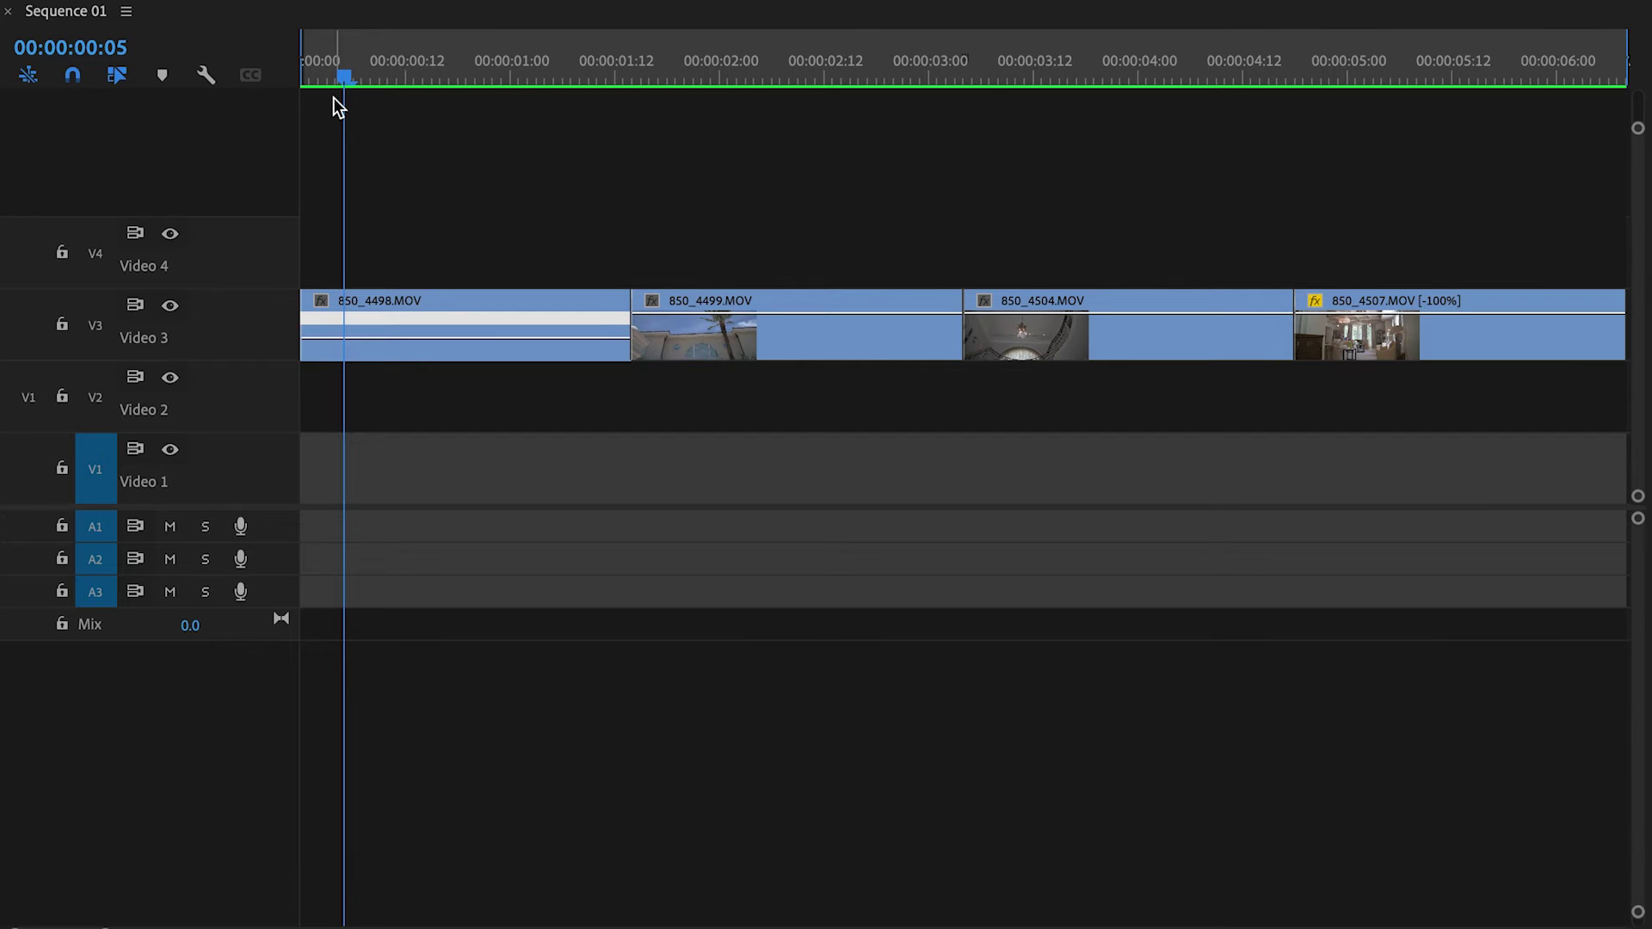
pyautogui.press('=')
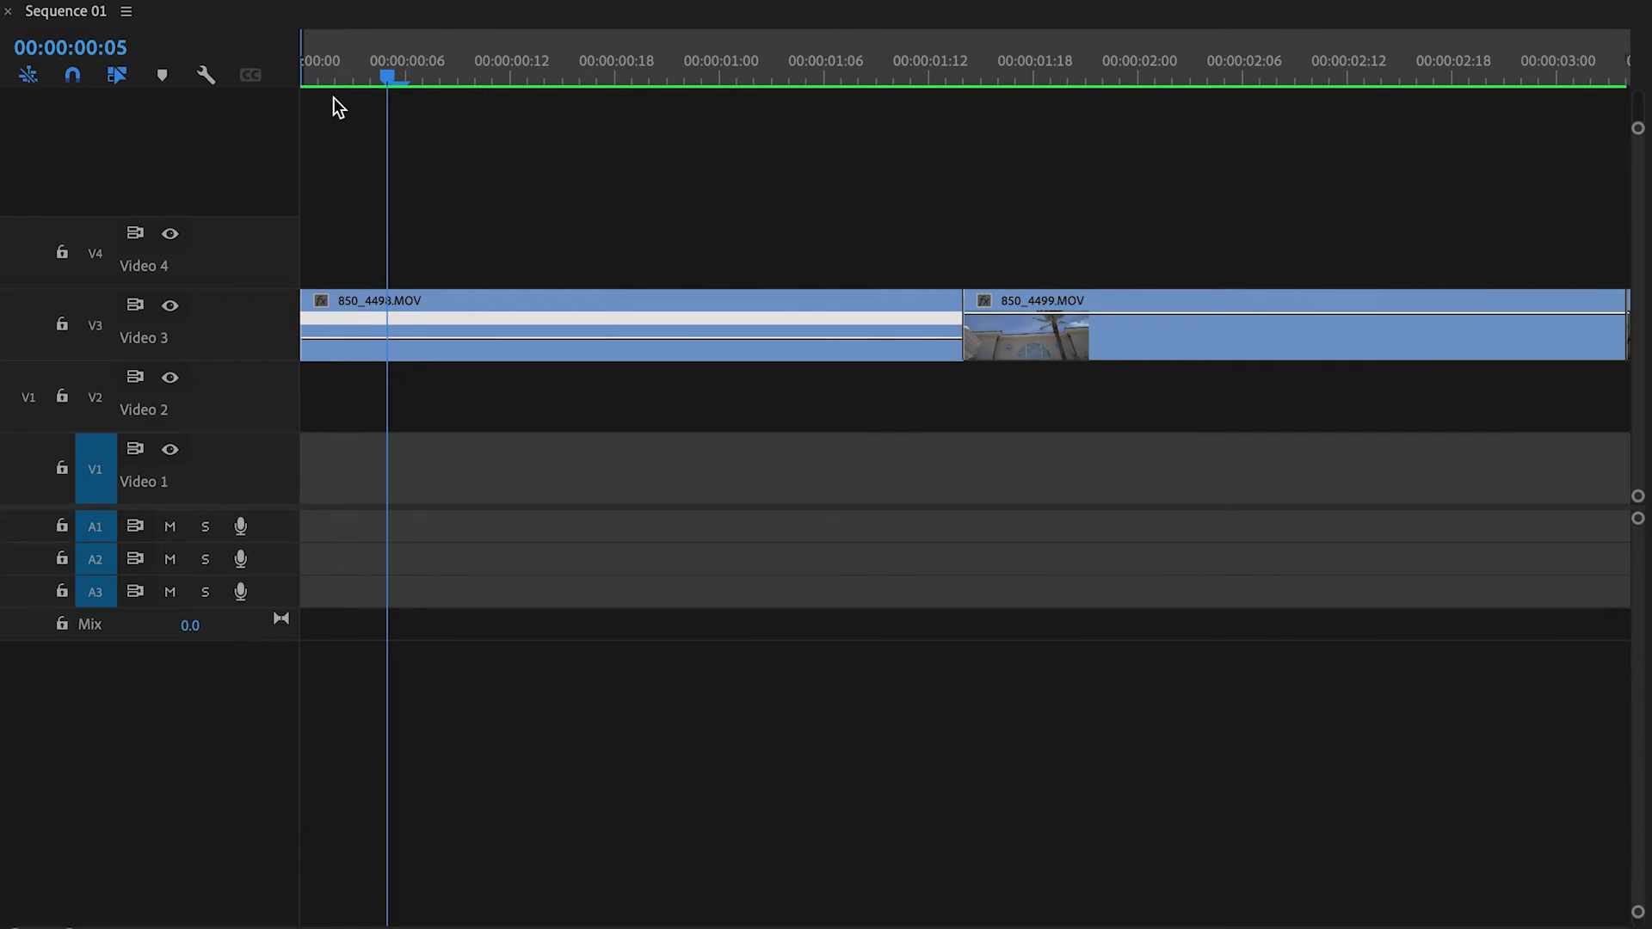
pyautogui.keyDown('ctrl'); pyautogui.click(387, 346); pyautogui.keyUp('ctrl')
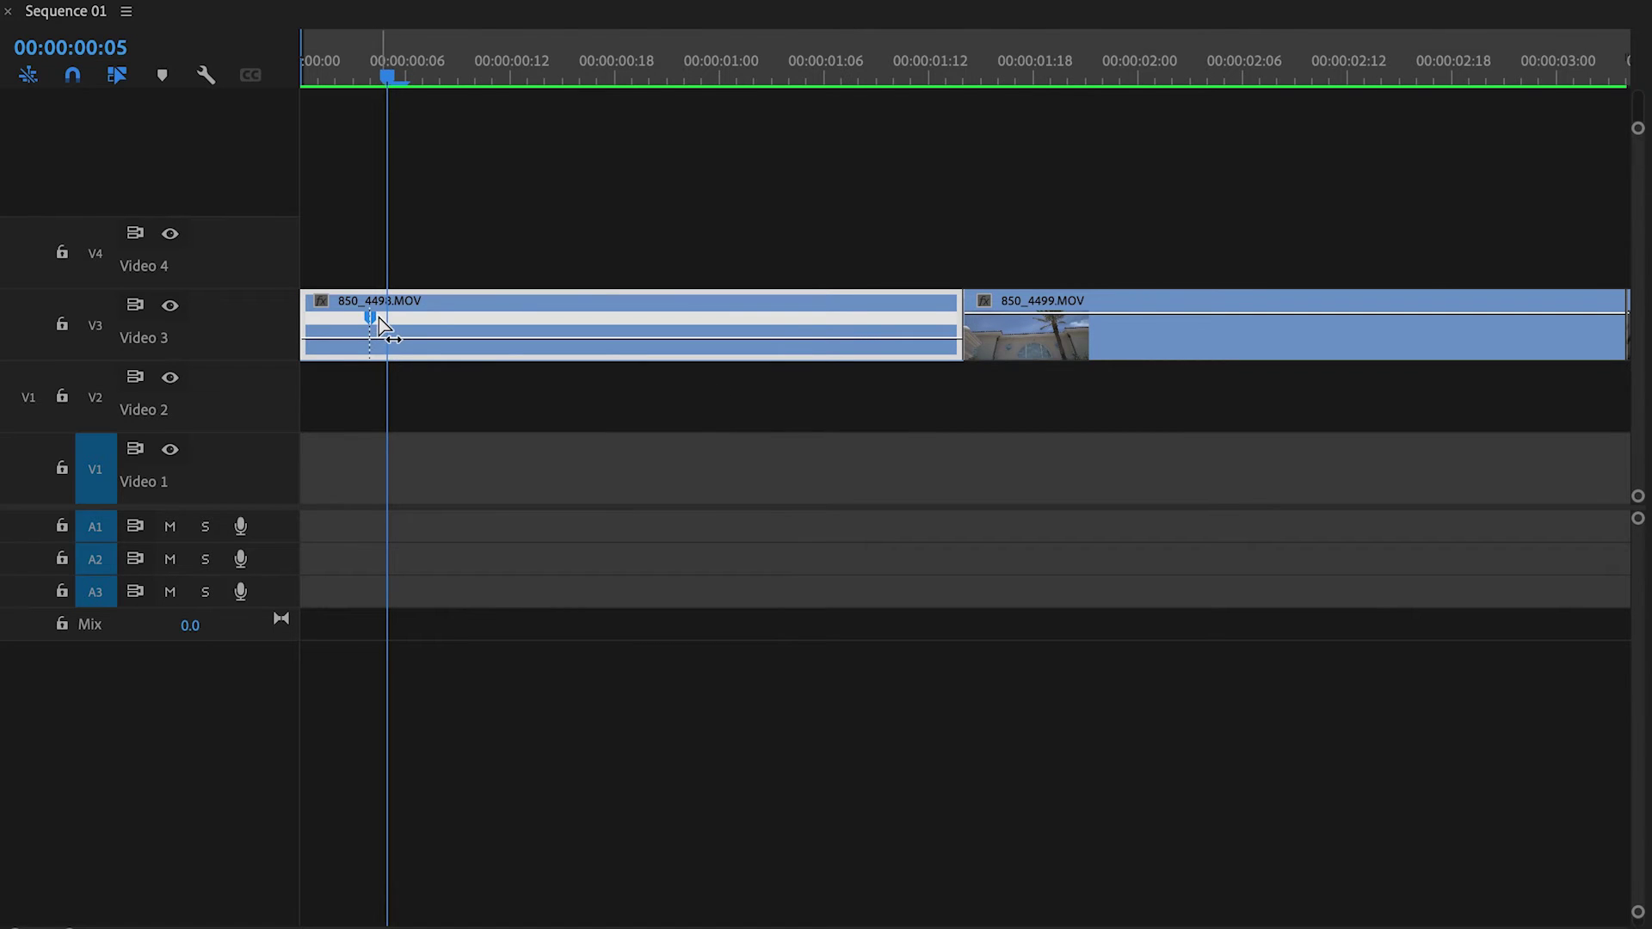
pyautogui.moveTo(376, 317)
pyautogui.mouseDown()
pyautogui.moveTo(441, 317)
pyautogui.moveTo(426, 317)
pyautogui.mouseUp()
# Step: Raise 850_4498.MOV's speed after the keyframe and extend the clip to meet 850_4499.MOV
pyautogui.moveTo(341, 345)
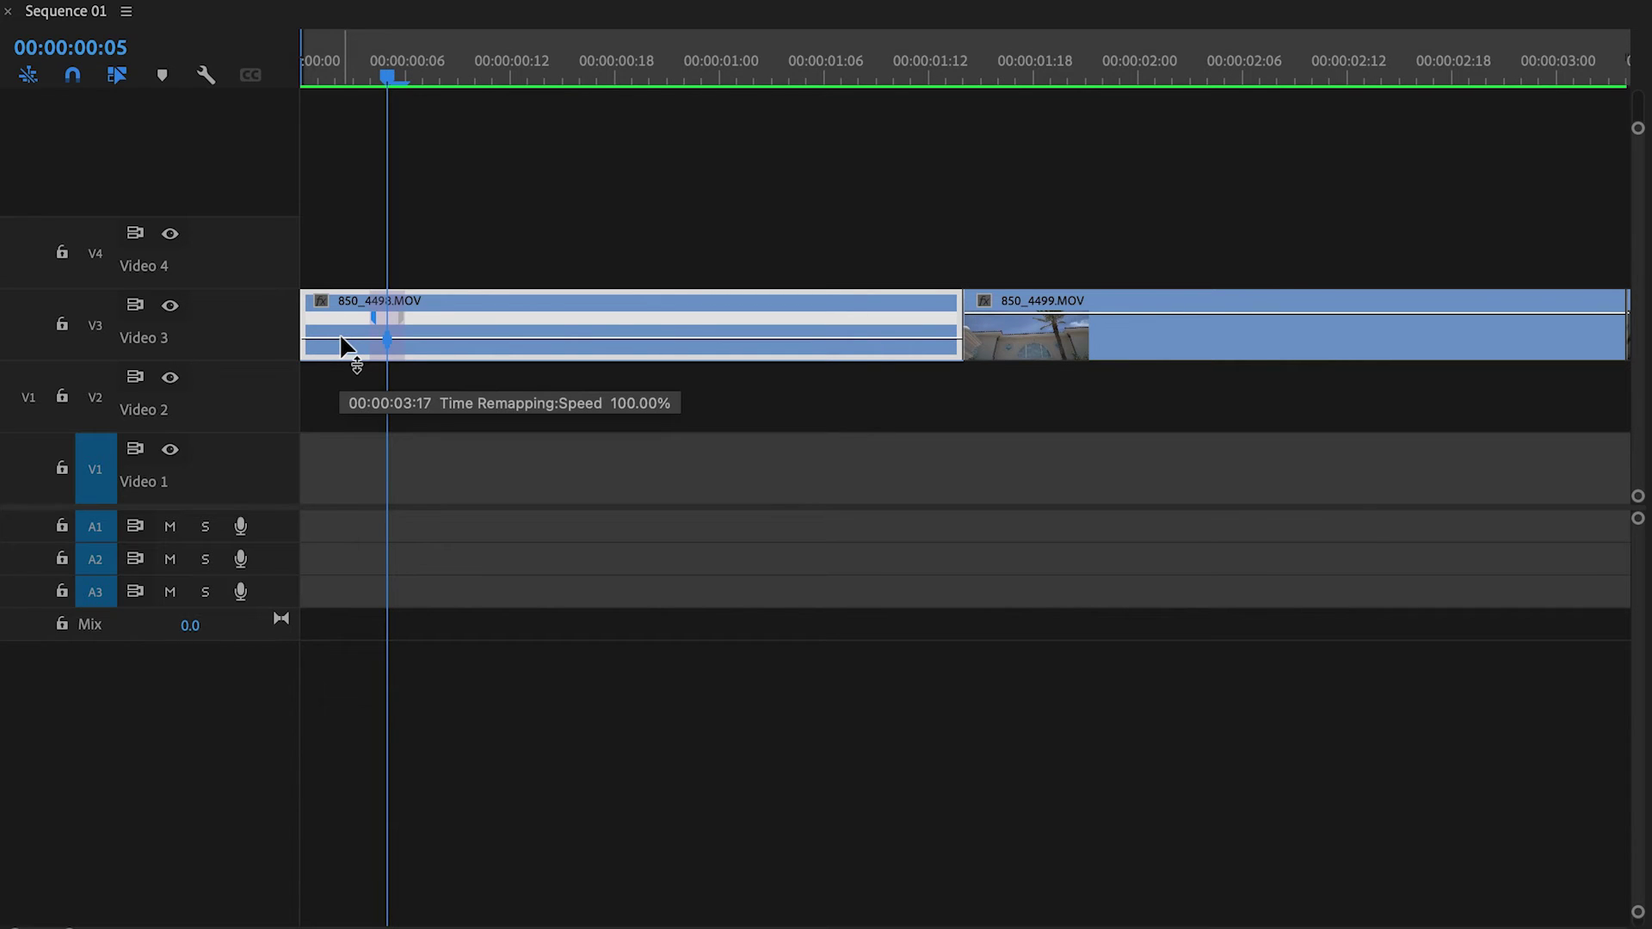
pyautogui.moveTo(343, 345); pyautogui.dragTo(341, 470)
pyautogui.hotkey('ctrl', 'z')
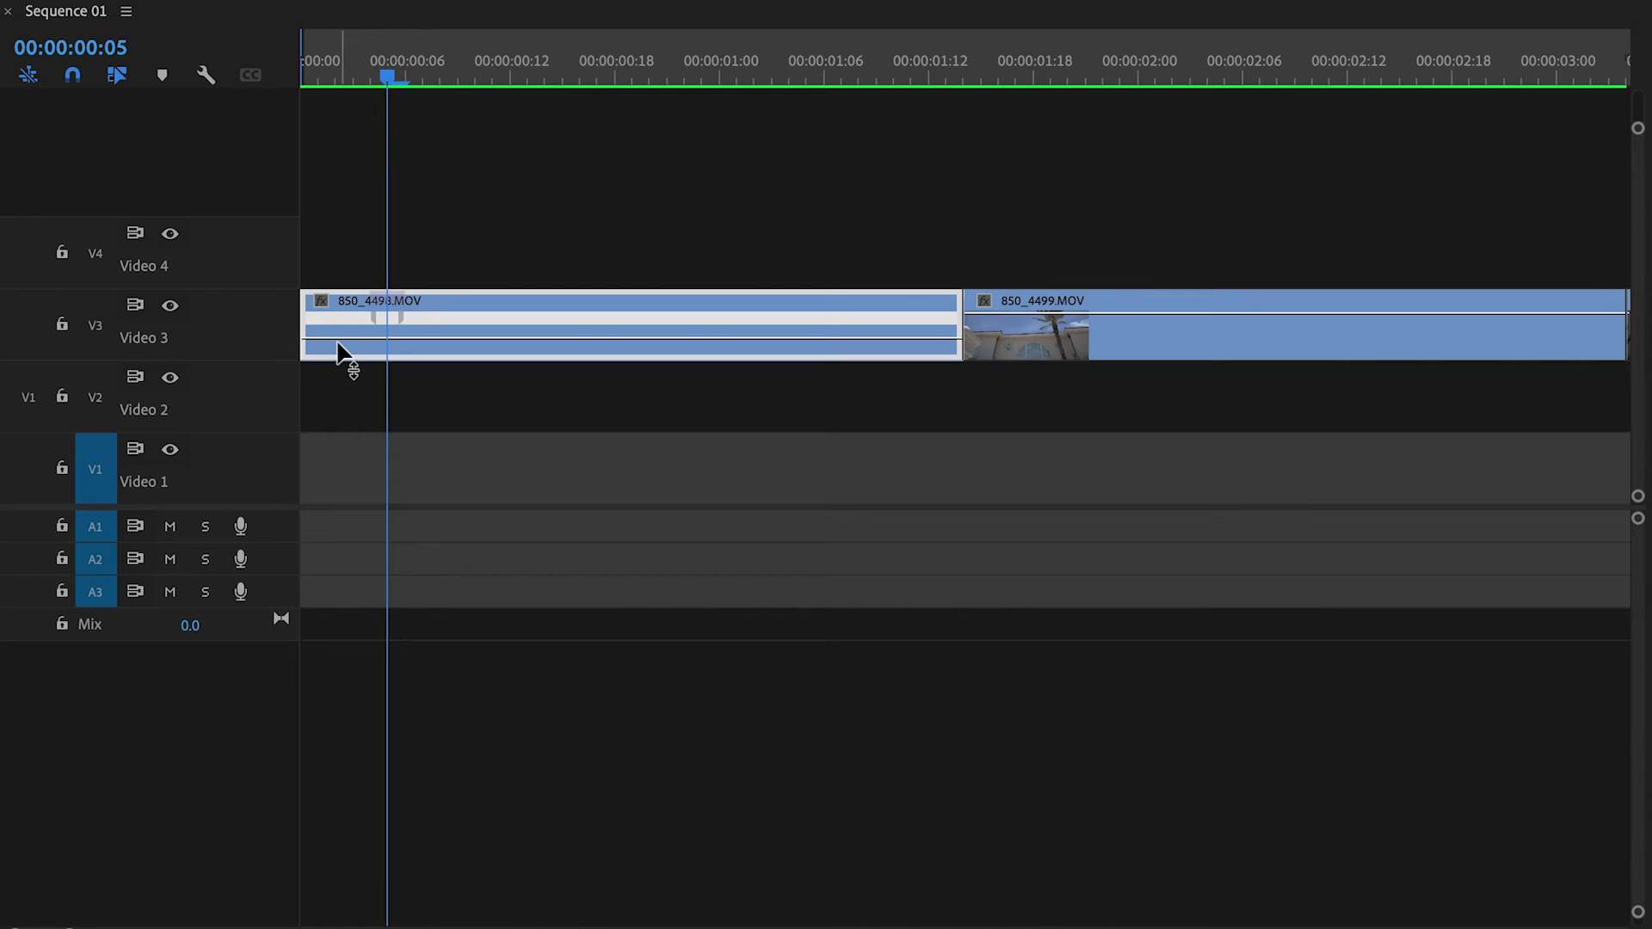
pyautogui.moveTo(337, 342); pyautogui.dragTo(337, 337)
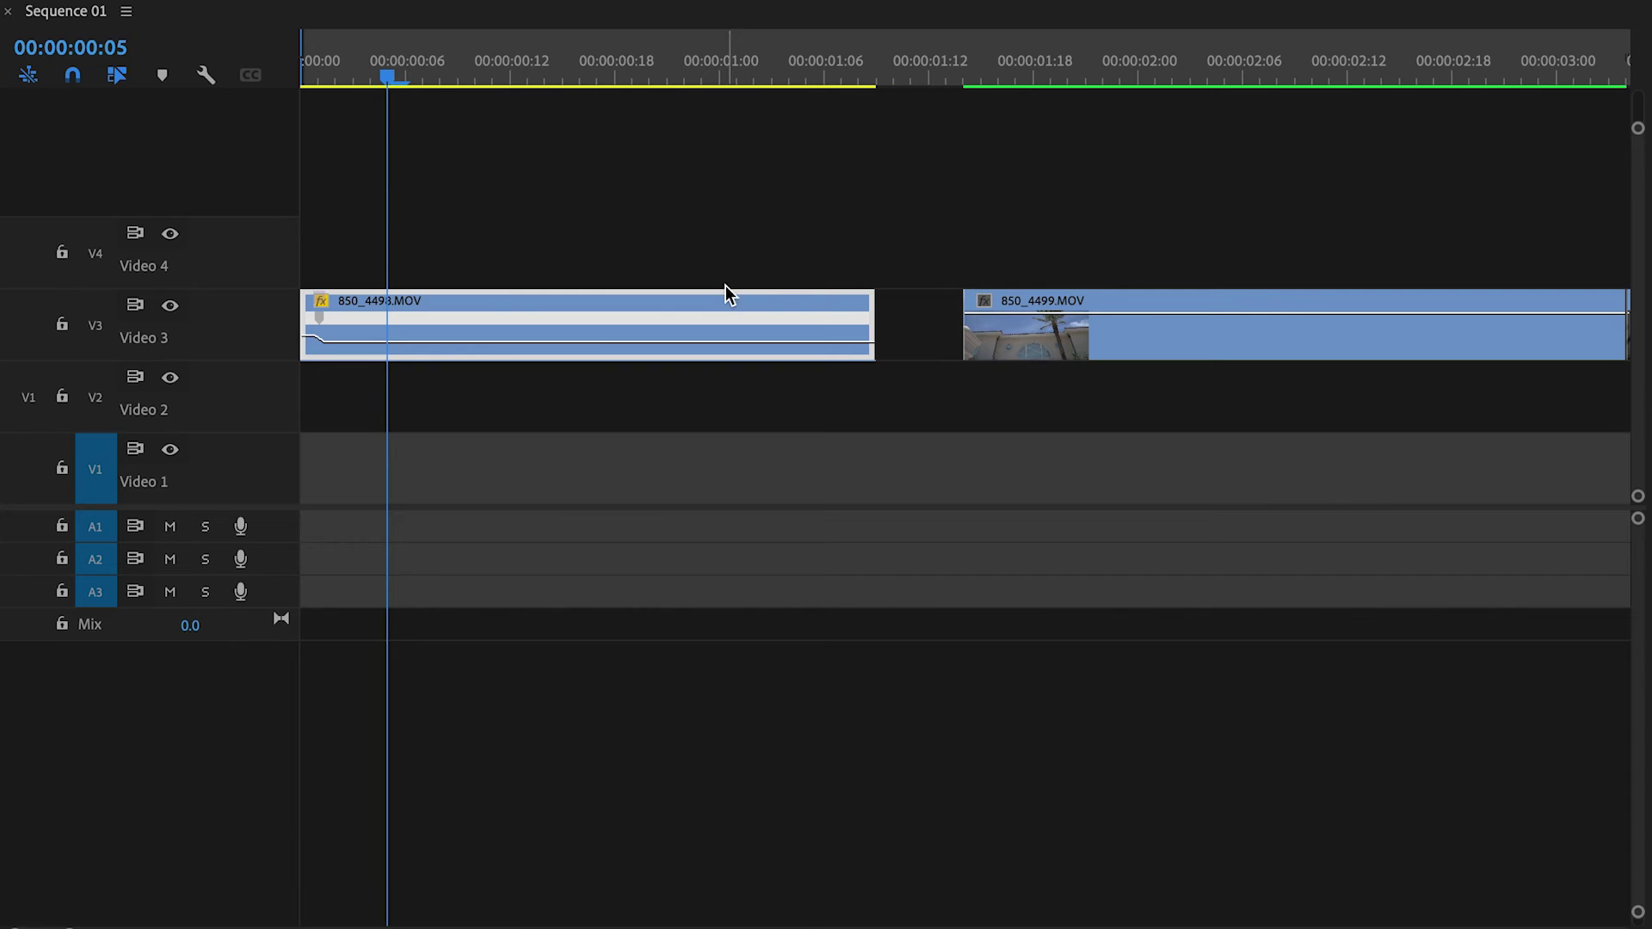
pyautogui.moveTo(883, 327); pyautogui.dragTo(962, 327)
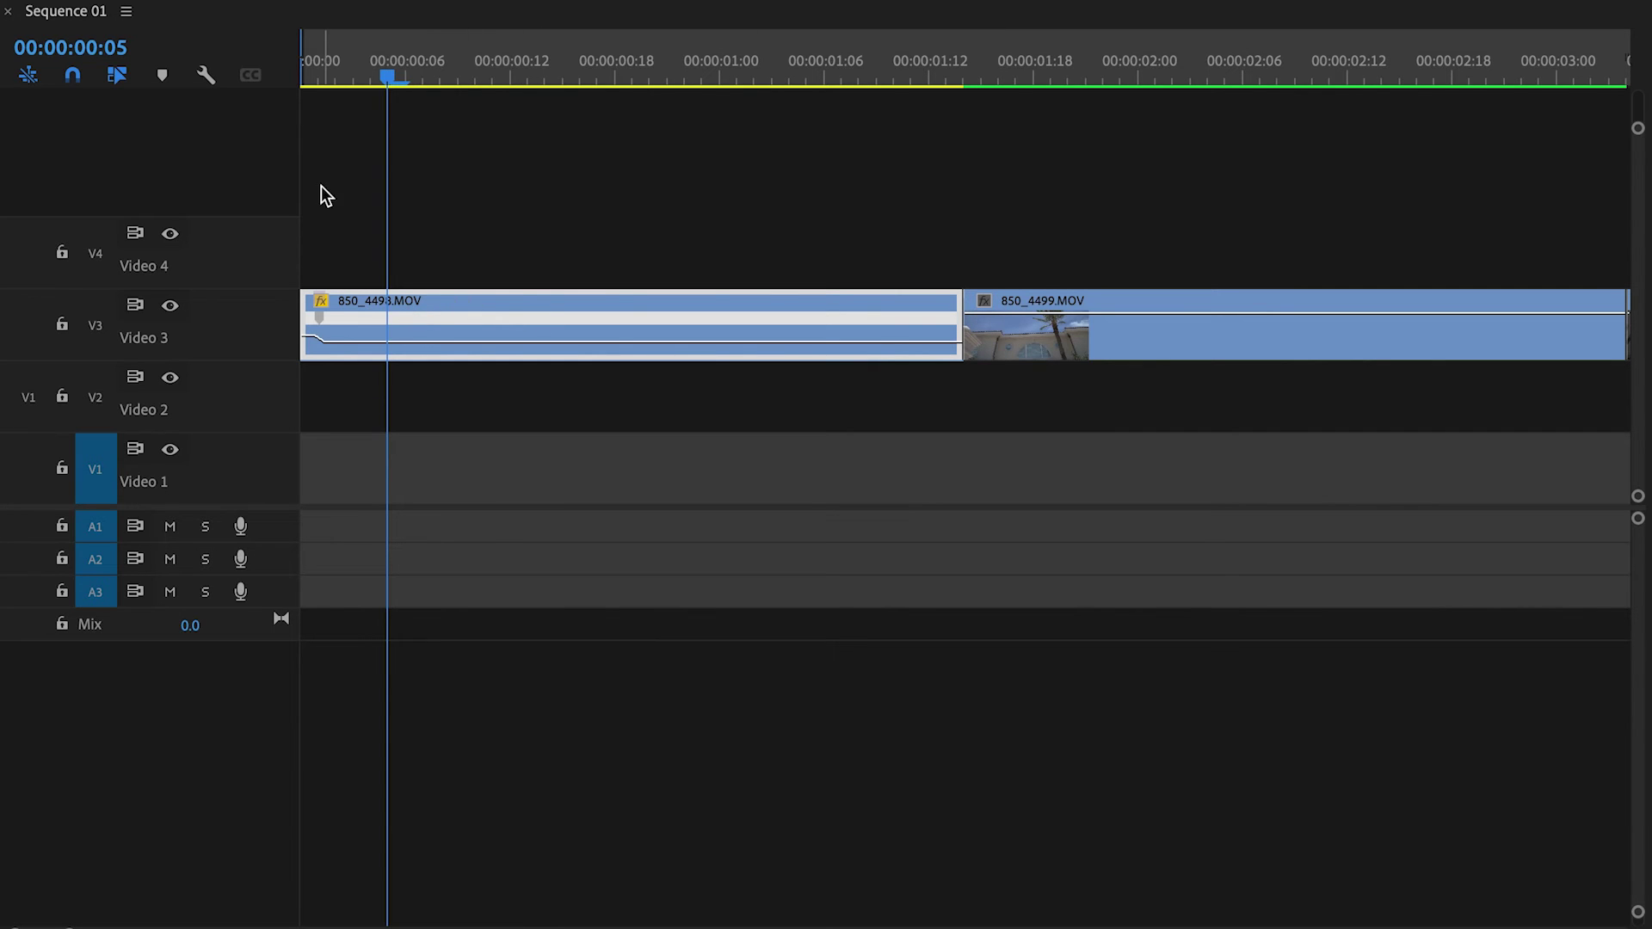
# Step: Spread the first clip's speed keyframe into a gradual ramp and adjust its length
pyautogui.click(333, 78)
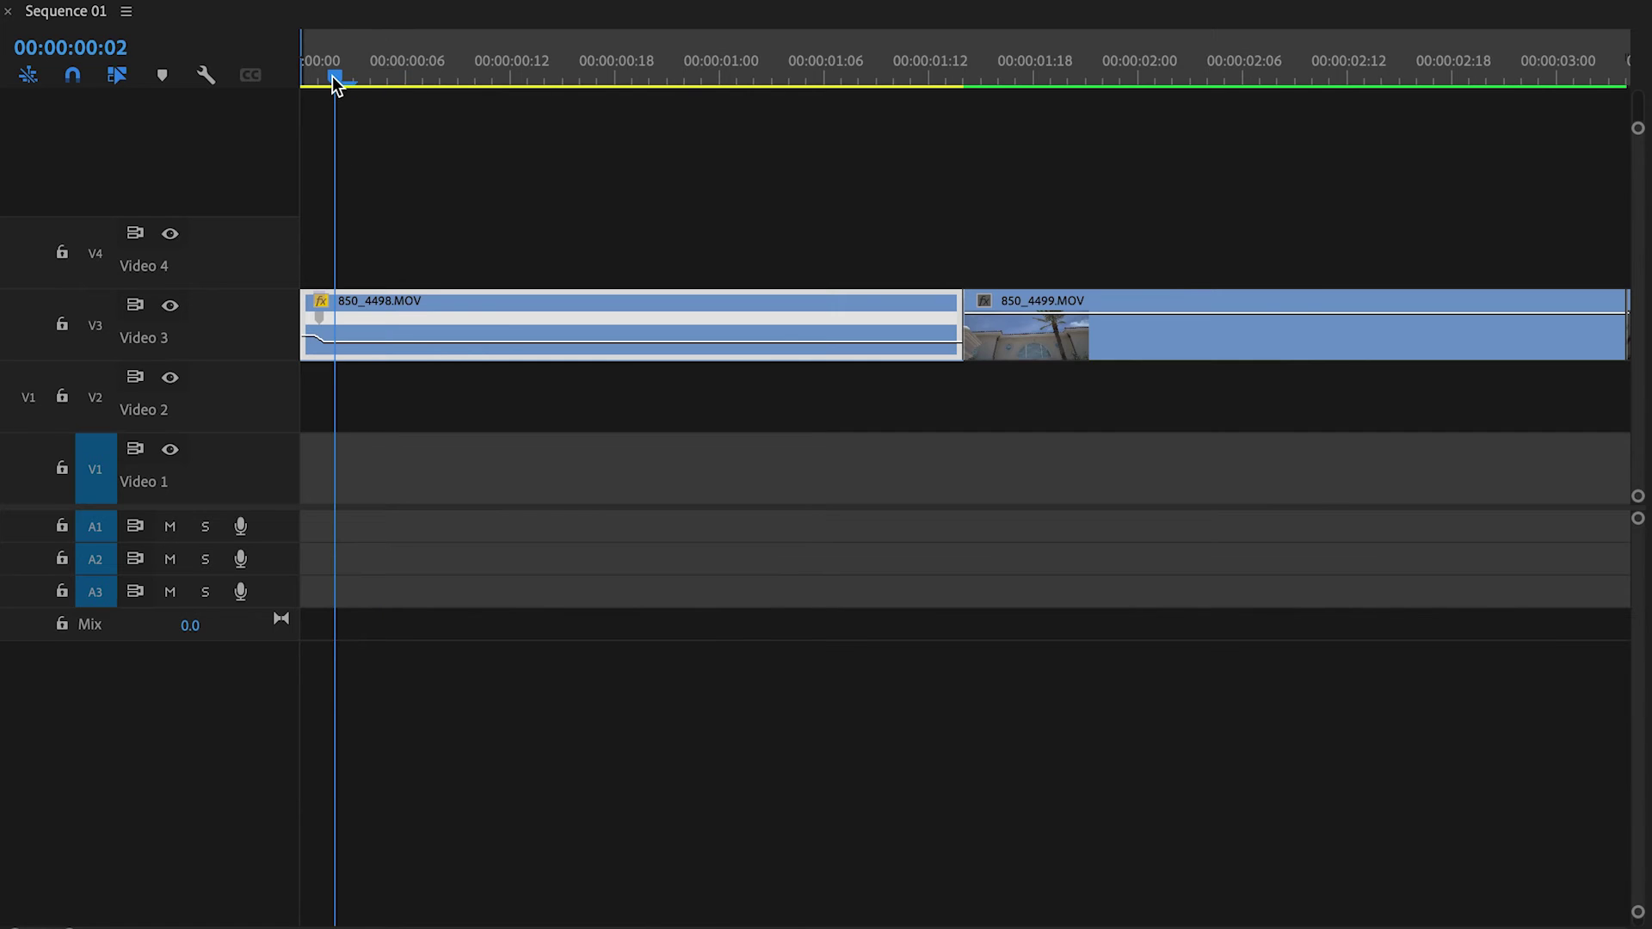
pyautogui.press('=')
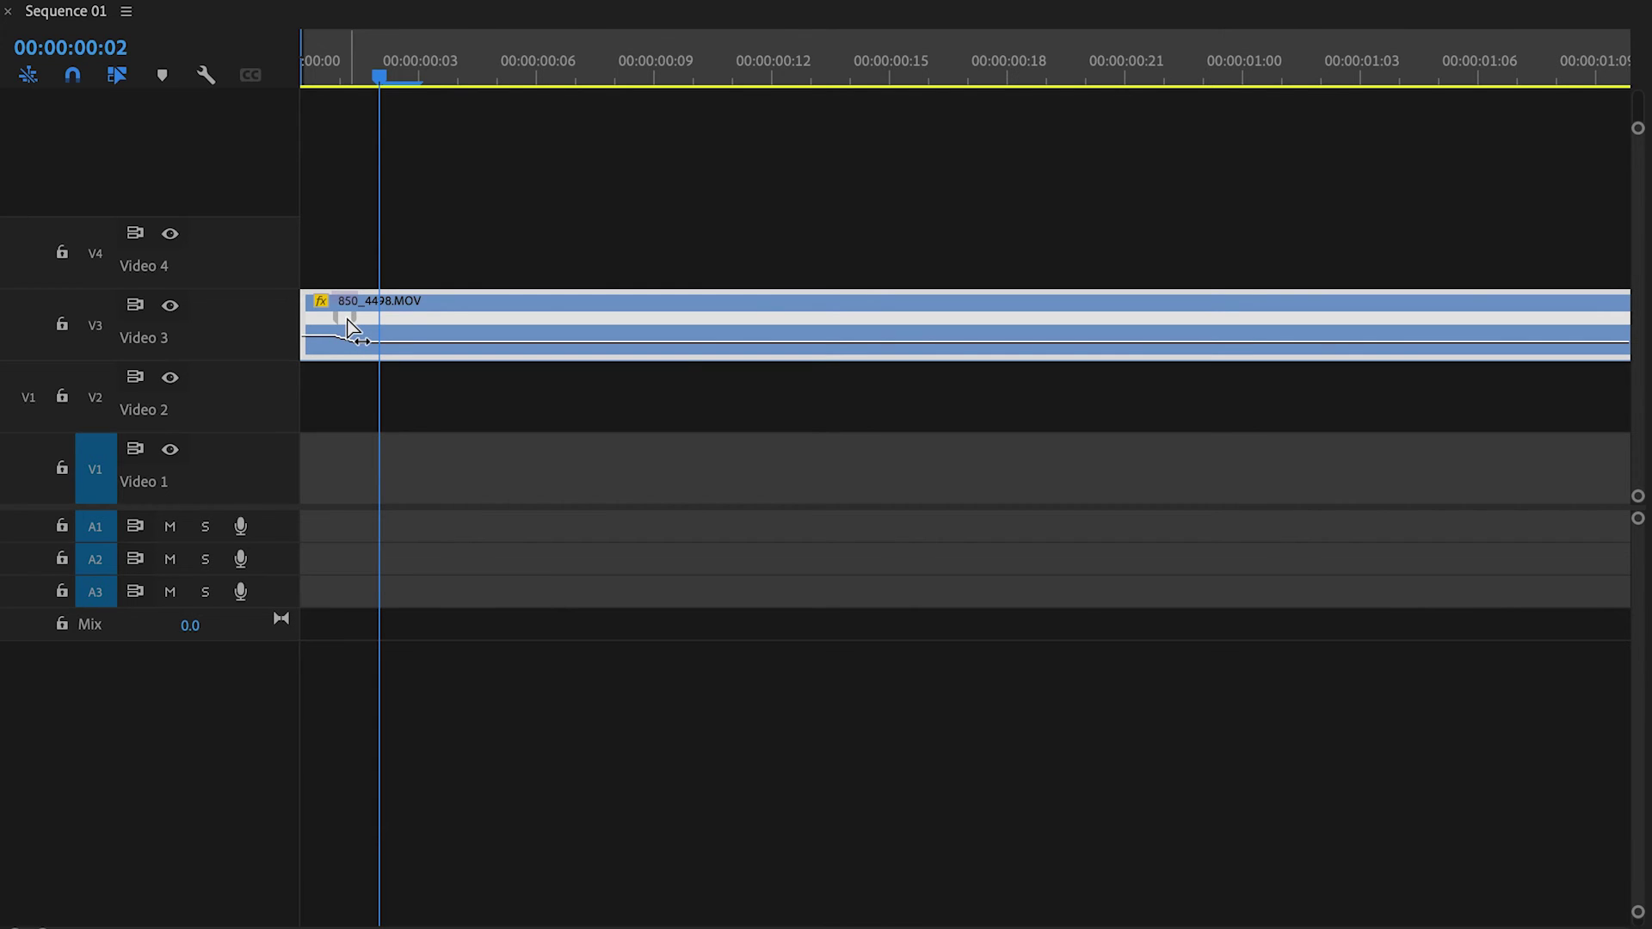
pyautogui.moveTo(348, 327)
pyautogui.moveTo(349, 325)
pyautogui.mouseDown()
pyautogui.moveTo(398, 325)
pyautogui.moveTo(361, 319)
pyautogui.mouseUp()
pyautogui.press('Right')
pyautogui.press('Right')
pyautogui.press('Right')
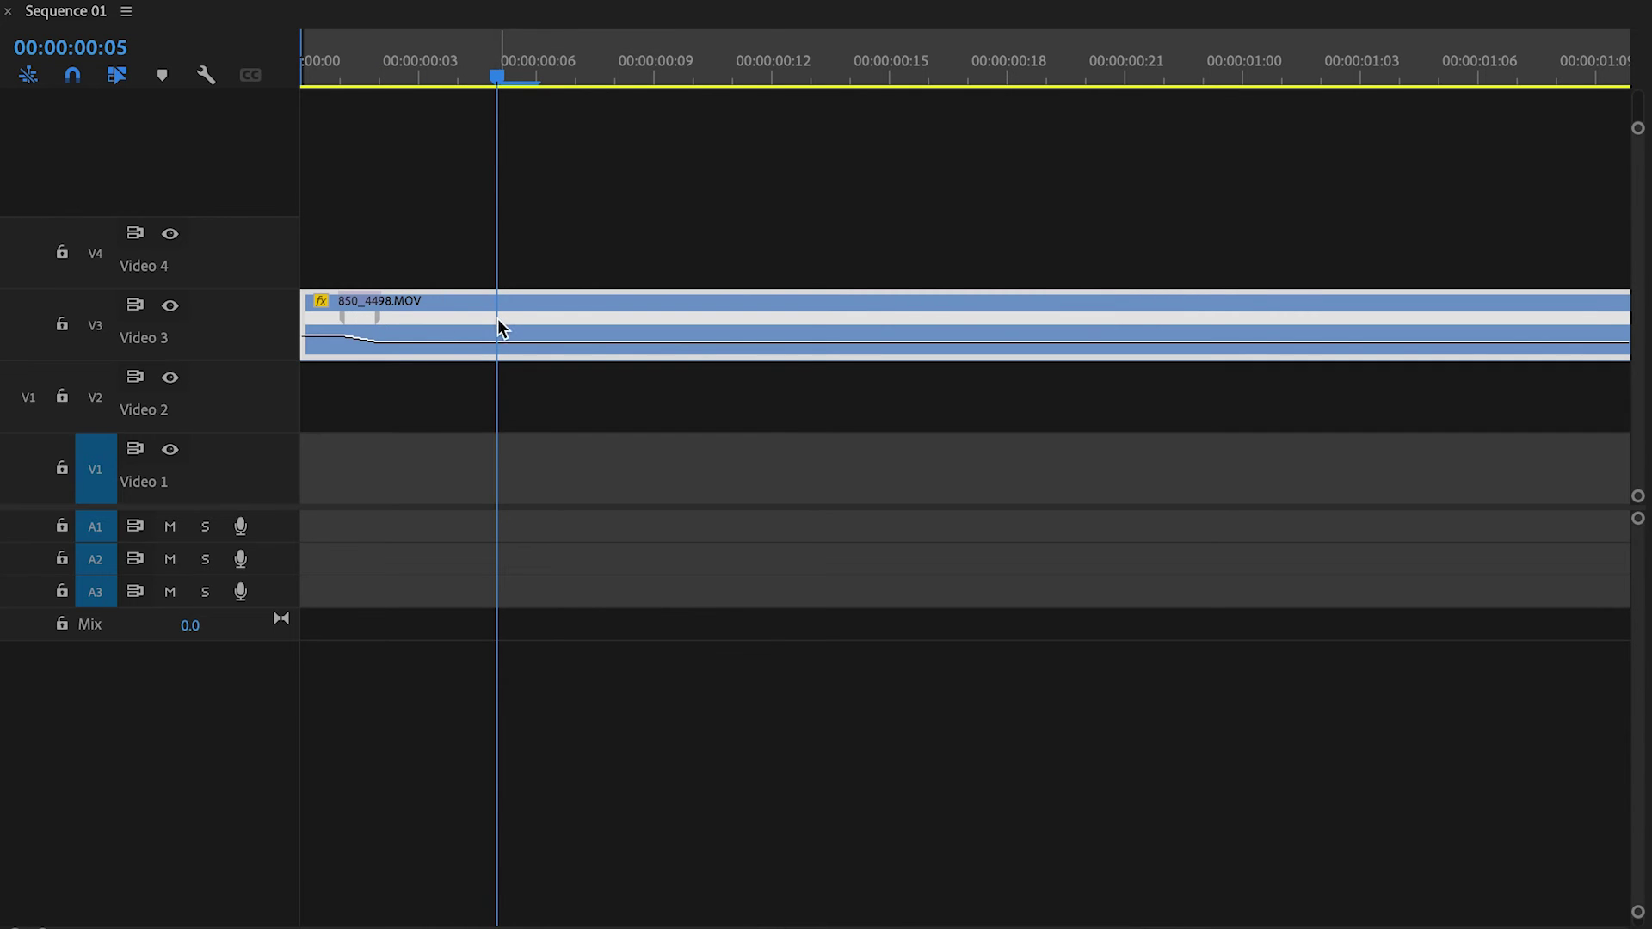
pyautogui.moveTo(360, 318); pyautogui.dragTo(485, 326)
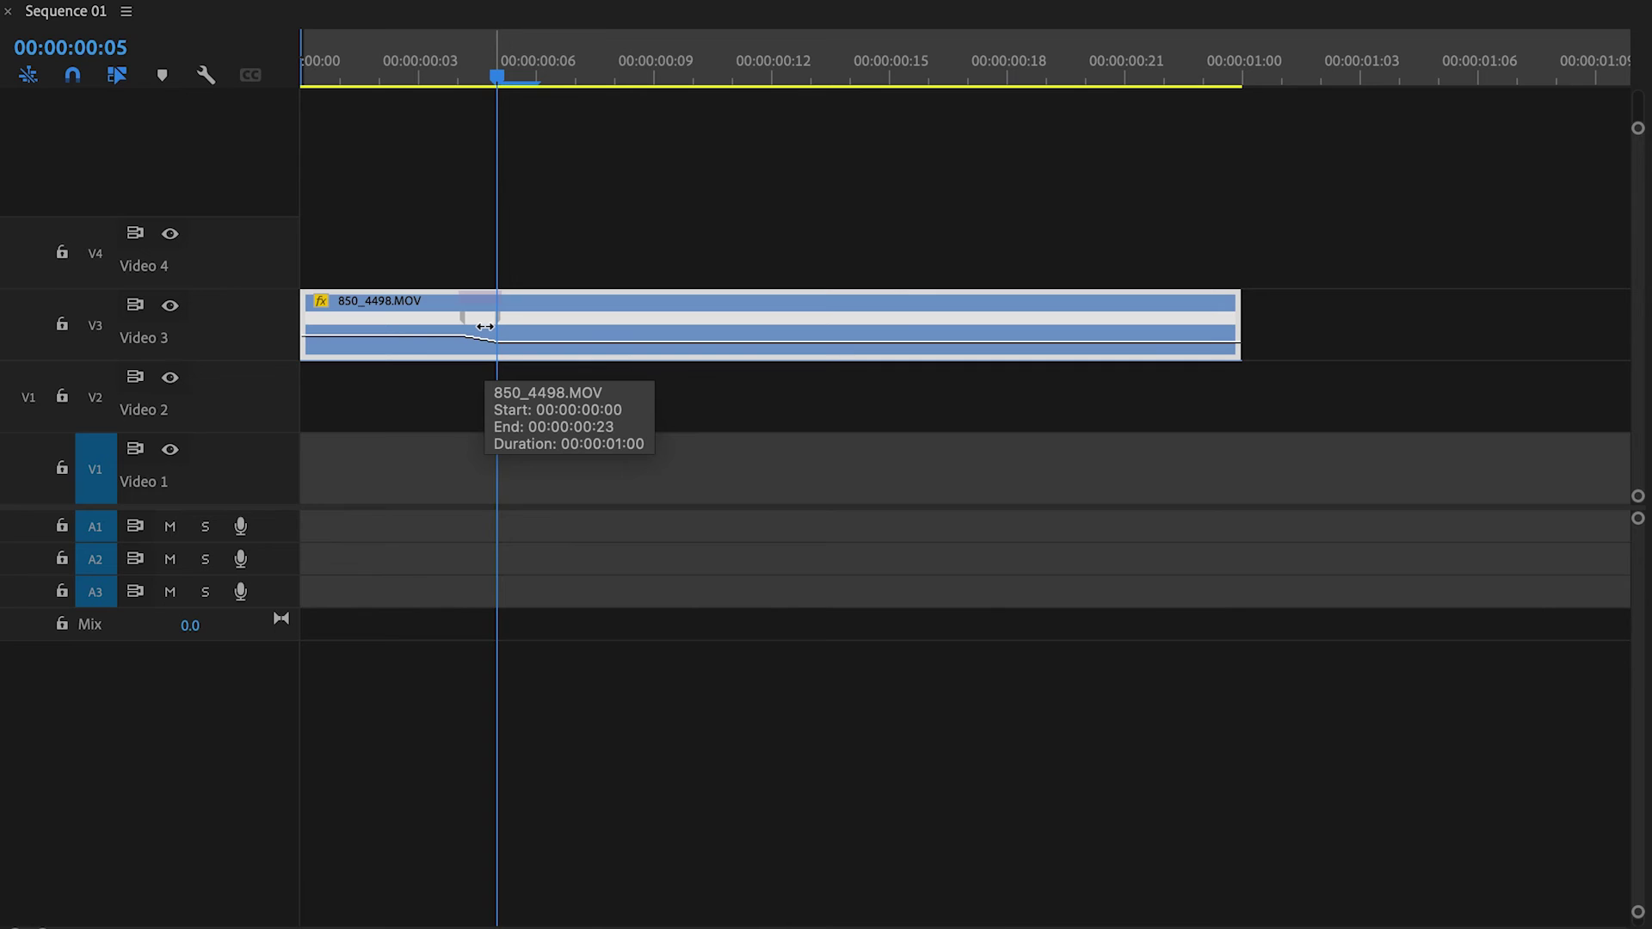
# Step: Extend 850_4498.MOV's out point to meet 850_4499 and park at their edit
pyautogui.press('-')
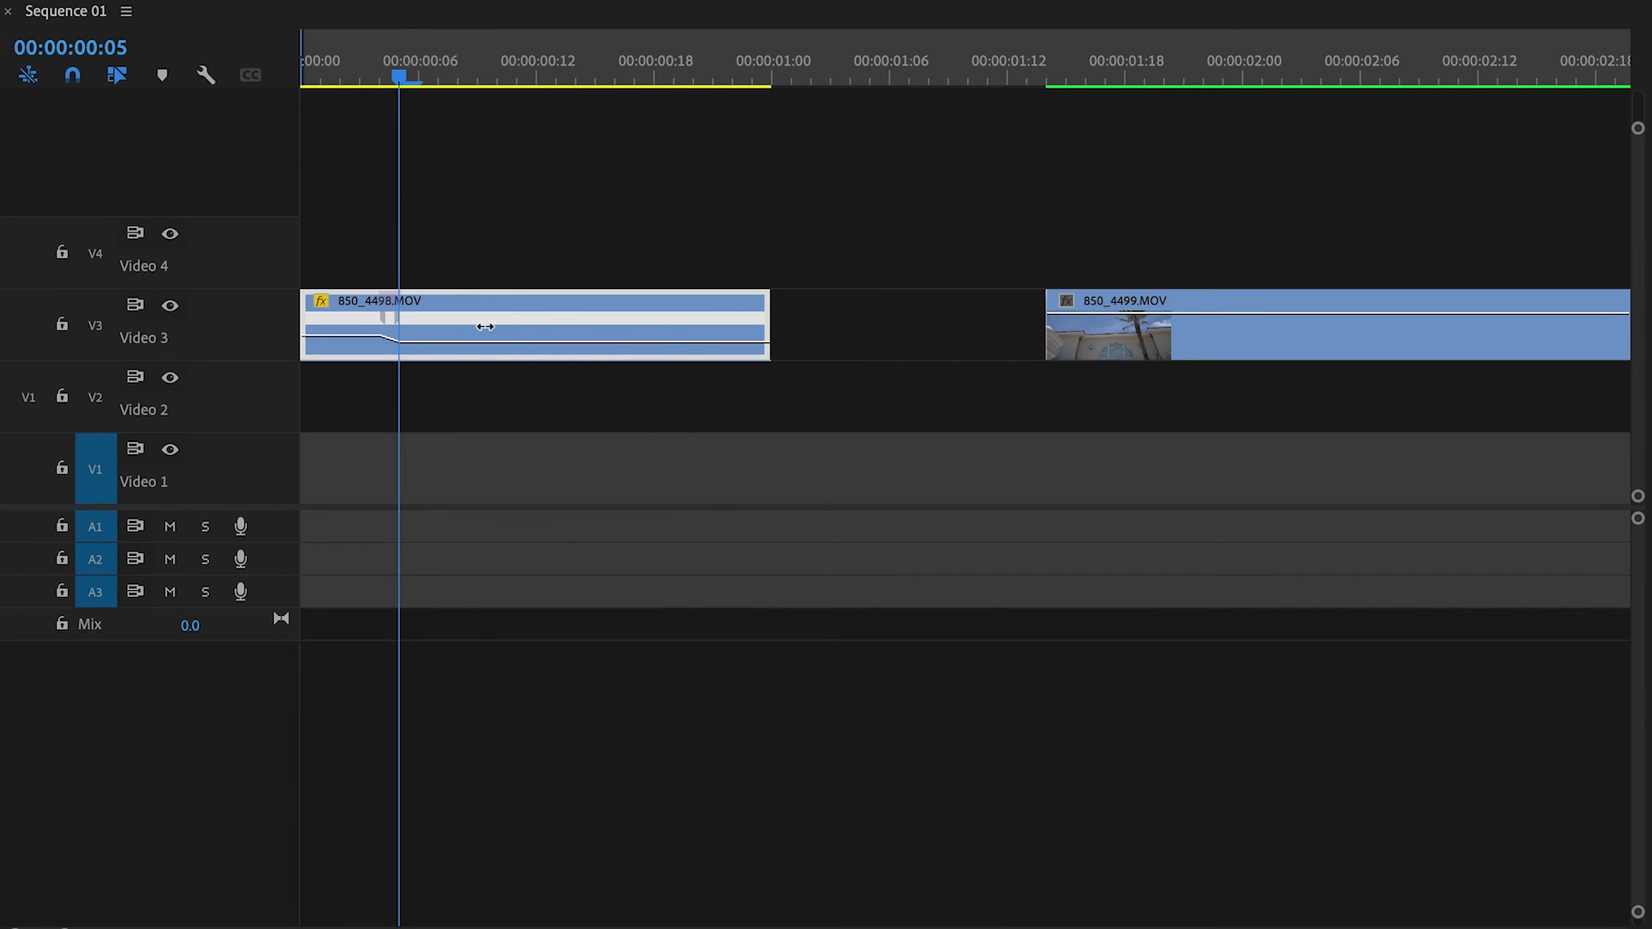
pyautogui.moveTo(787, 323); pyautogui.dragTo(1094, 332)
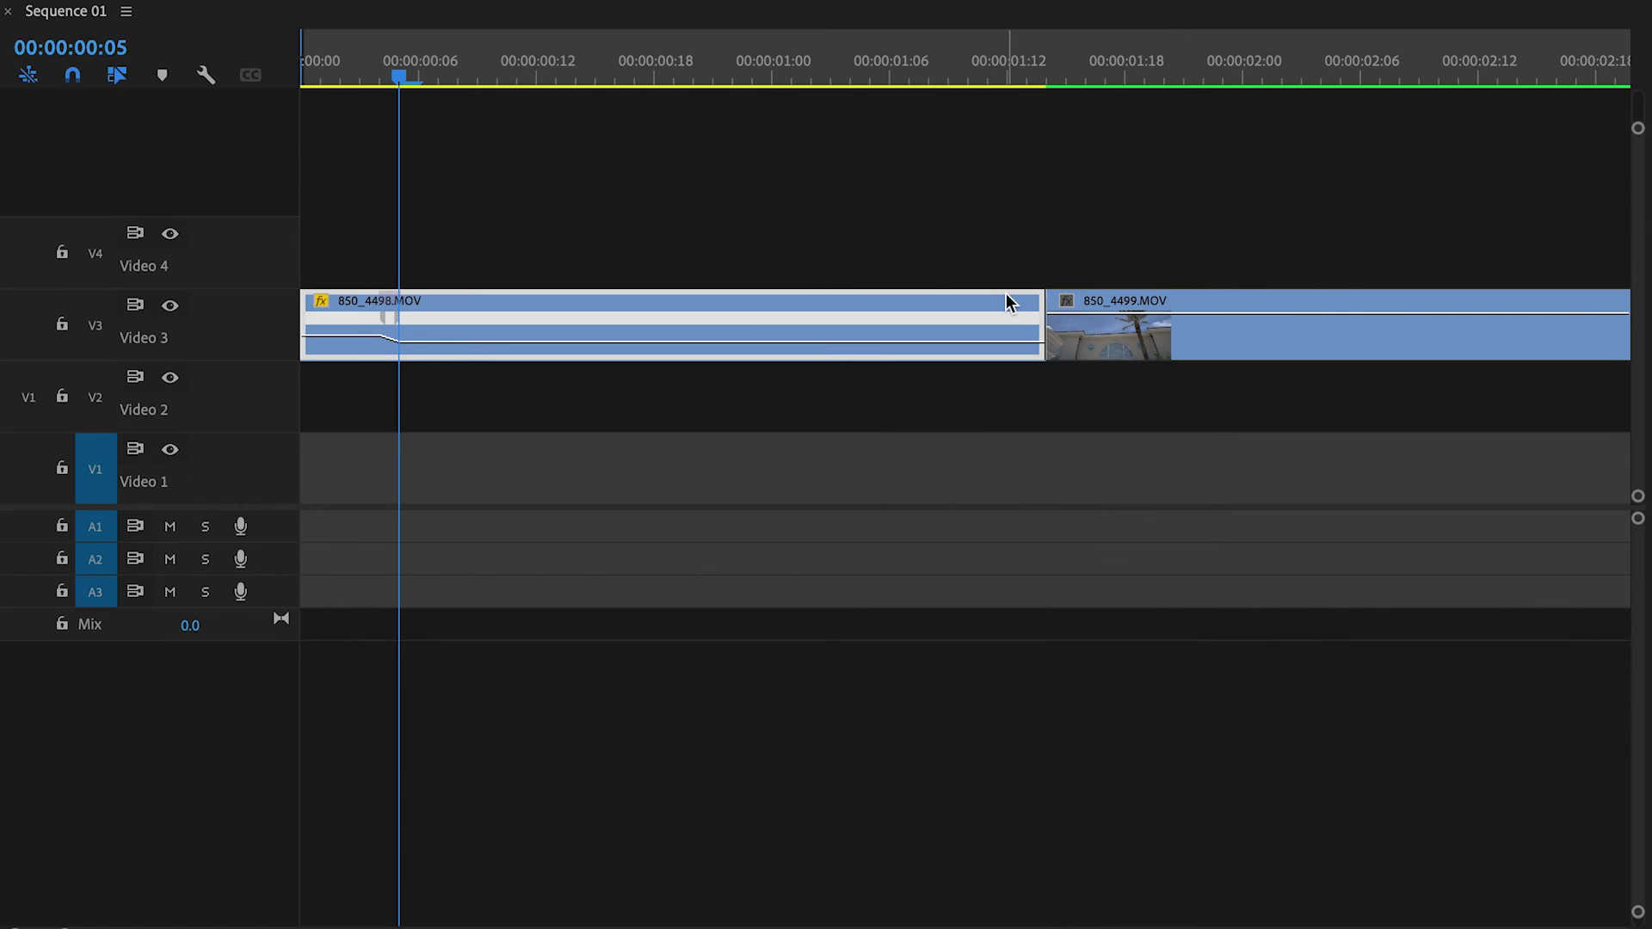
pyautogui.moveTo(1026, 79); pyautogui.dragTo(1045, 74)
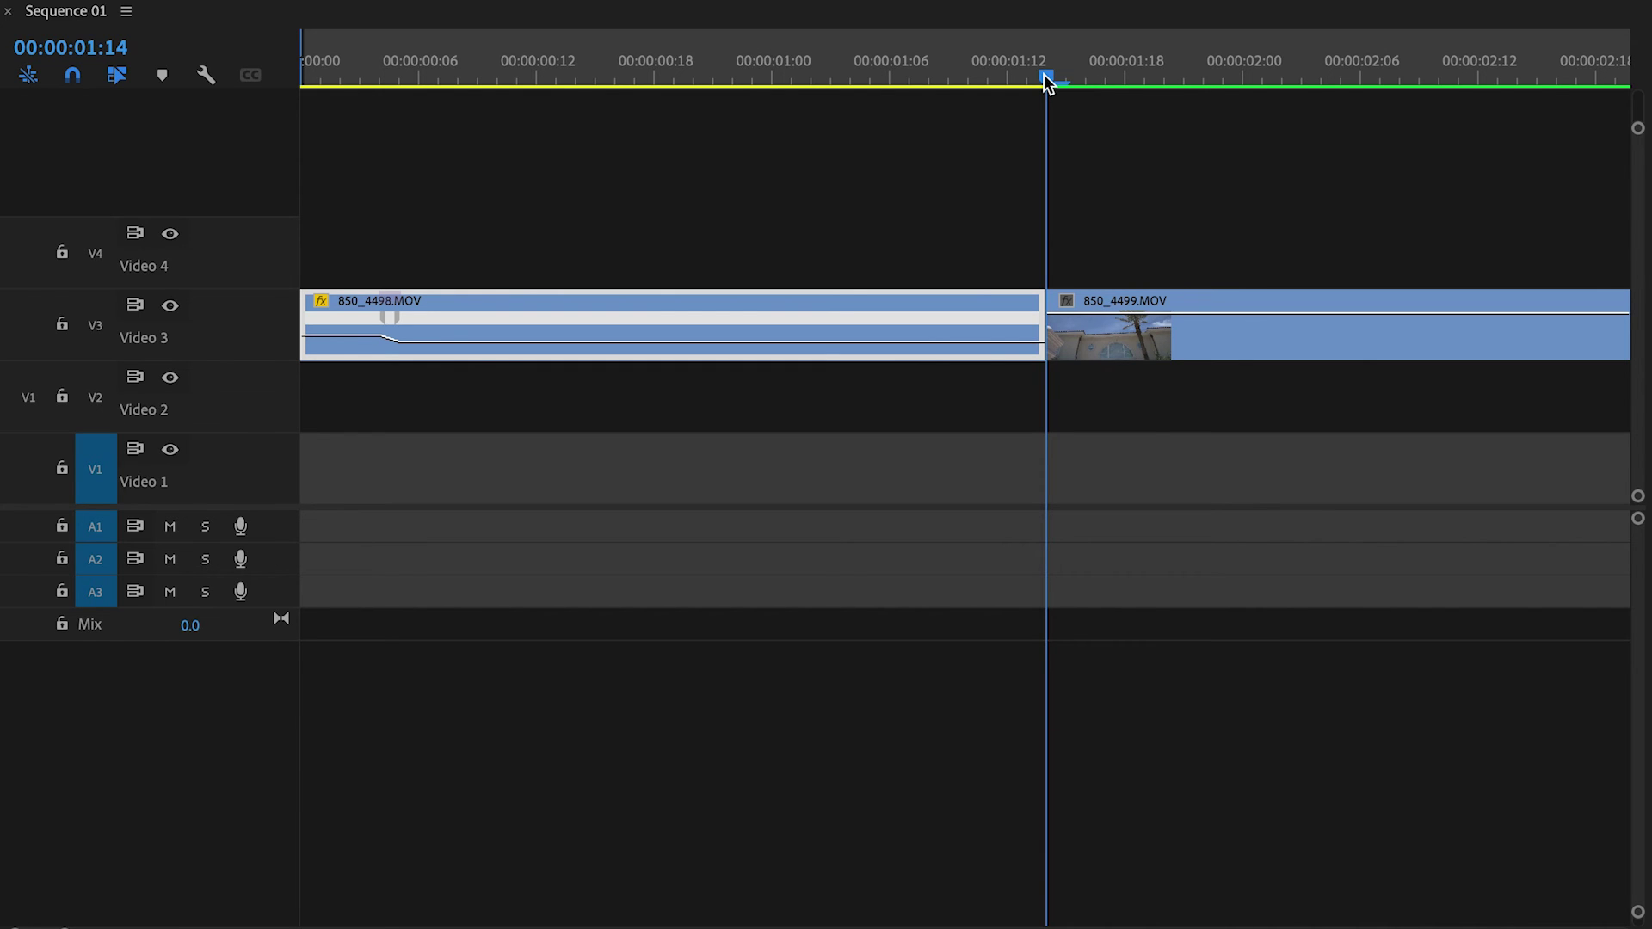
# Step: Add a speed keyframe at 00:00:01:09 and adjust the speed after it
pyautogui.hotkey('shift', 'Left')
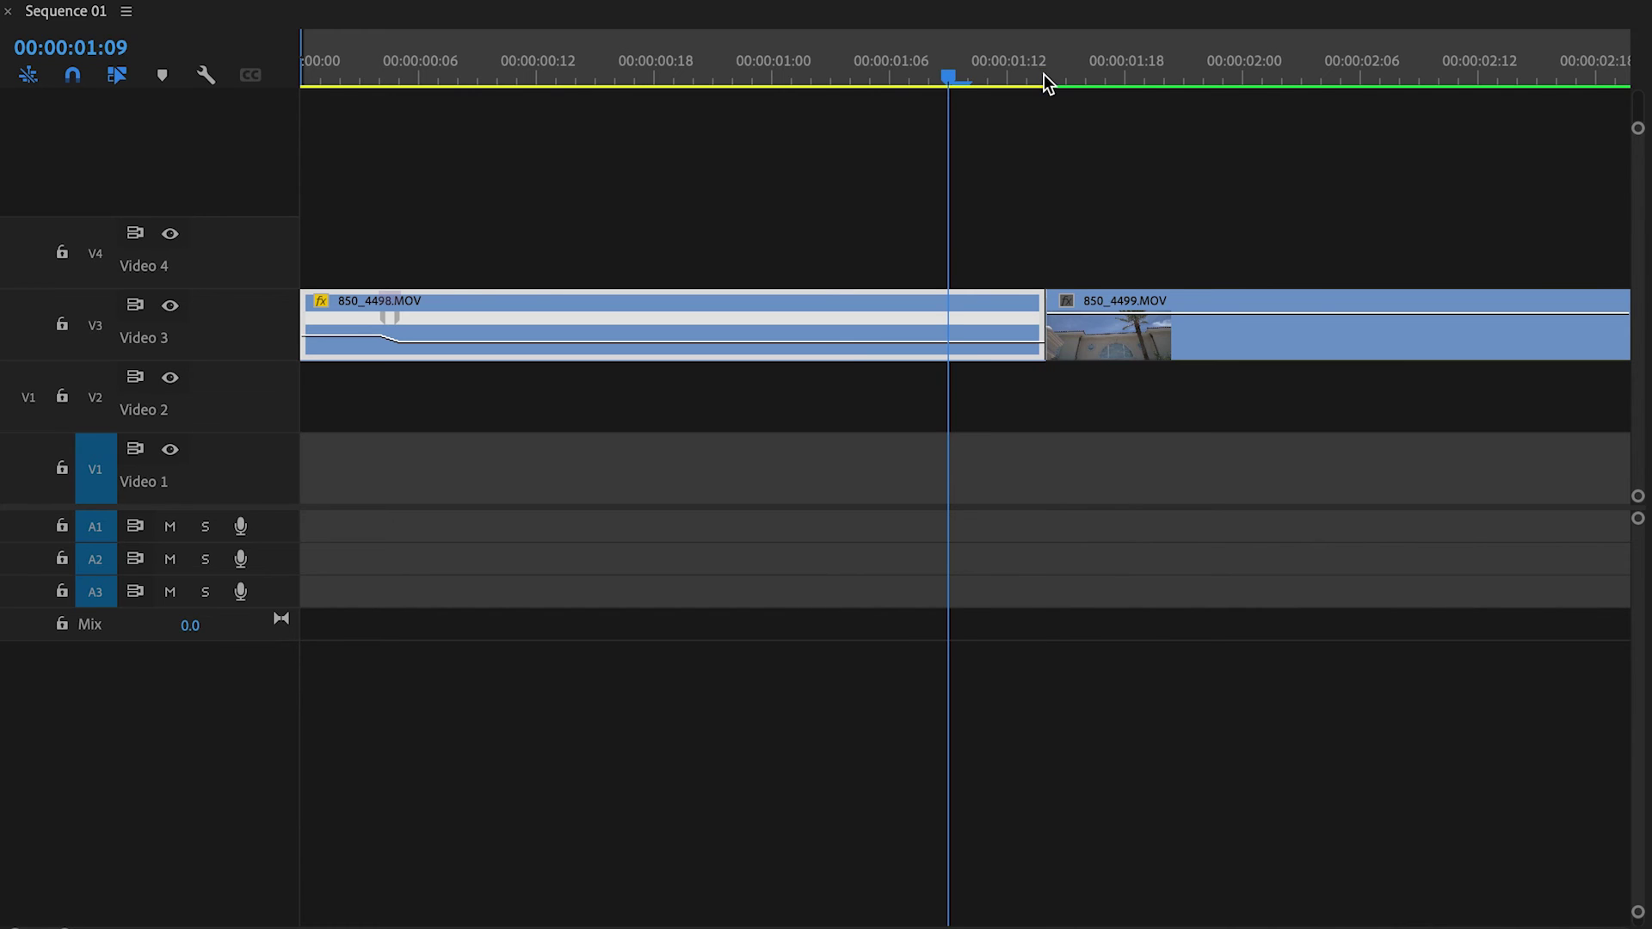
pyautogui.keyDown('ctrl'); pyautogui.click(950, 344); pyautogui.keyUp('ctrl')
pyautogui.click(977, 348)
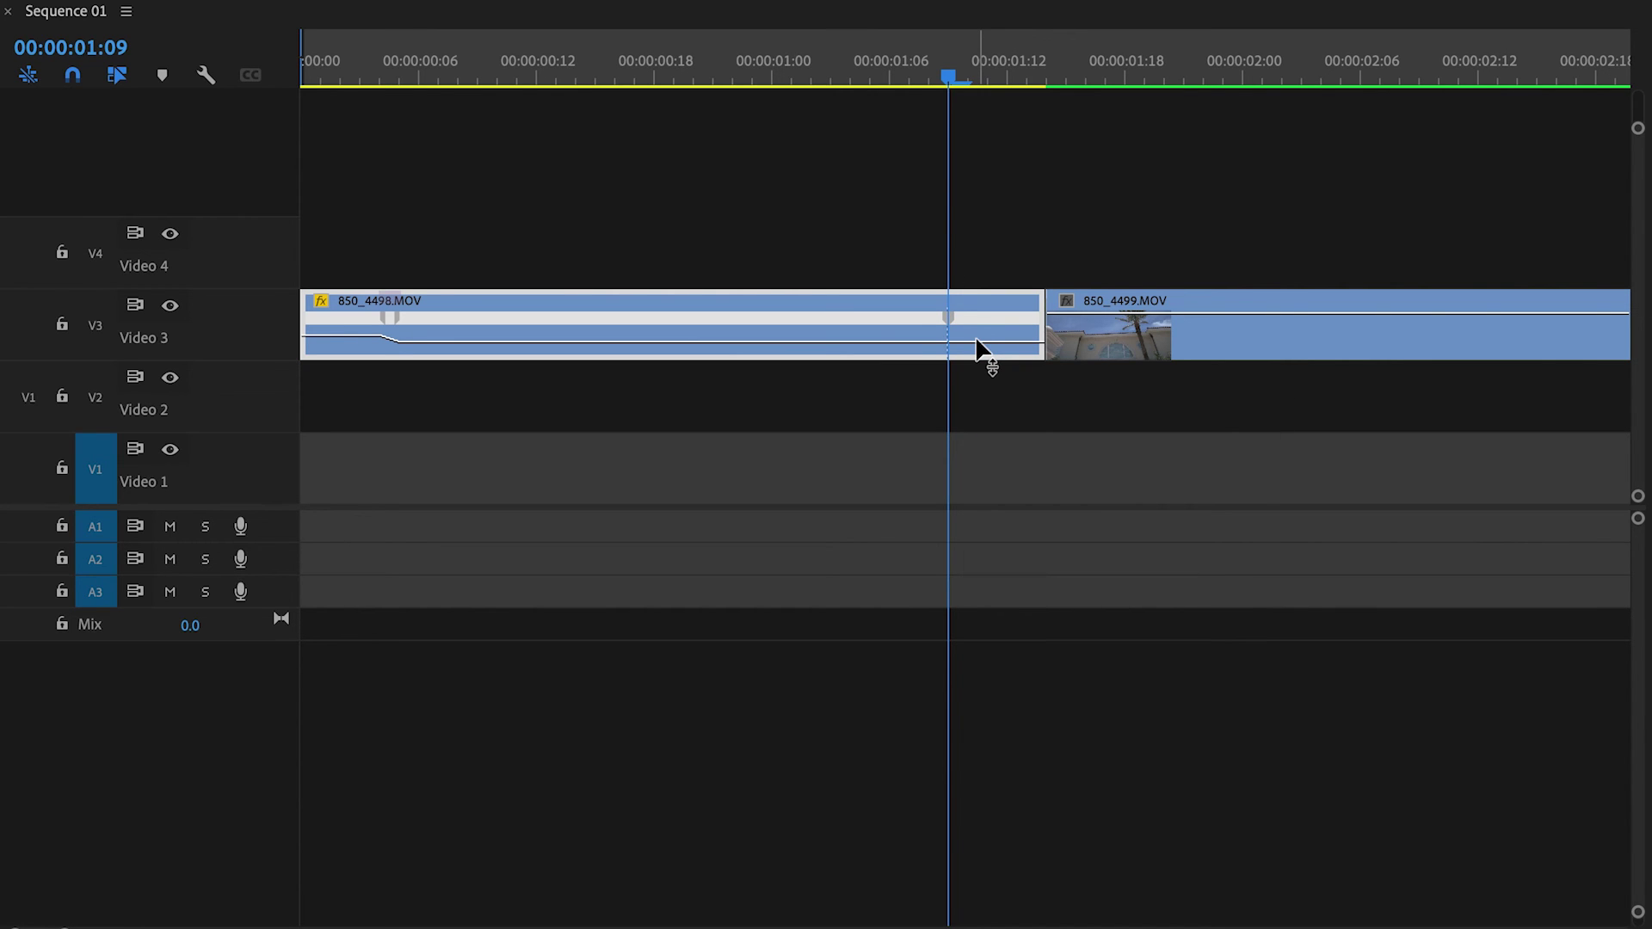
pyautogui.moveTo(976, 348); pyautogui.dragTo(1044, 314)
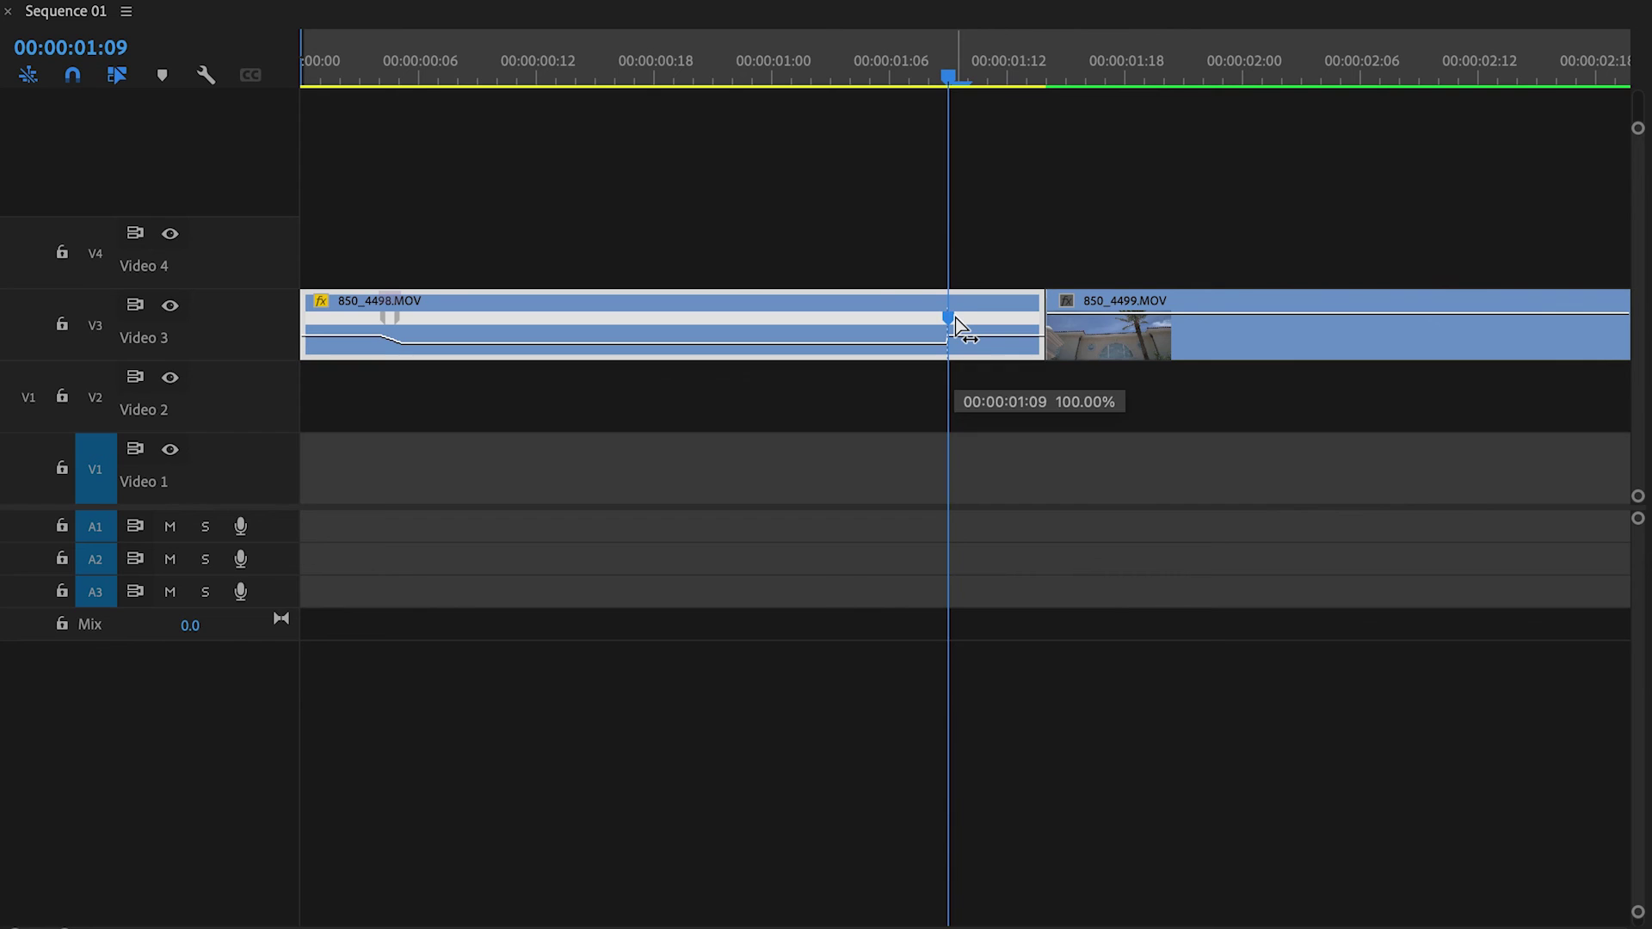
# Step: Split the new keyframe into a gradual ramp and shorten it near the clip's end
pyautogui.press('=')
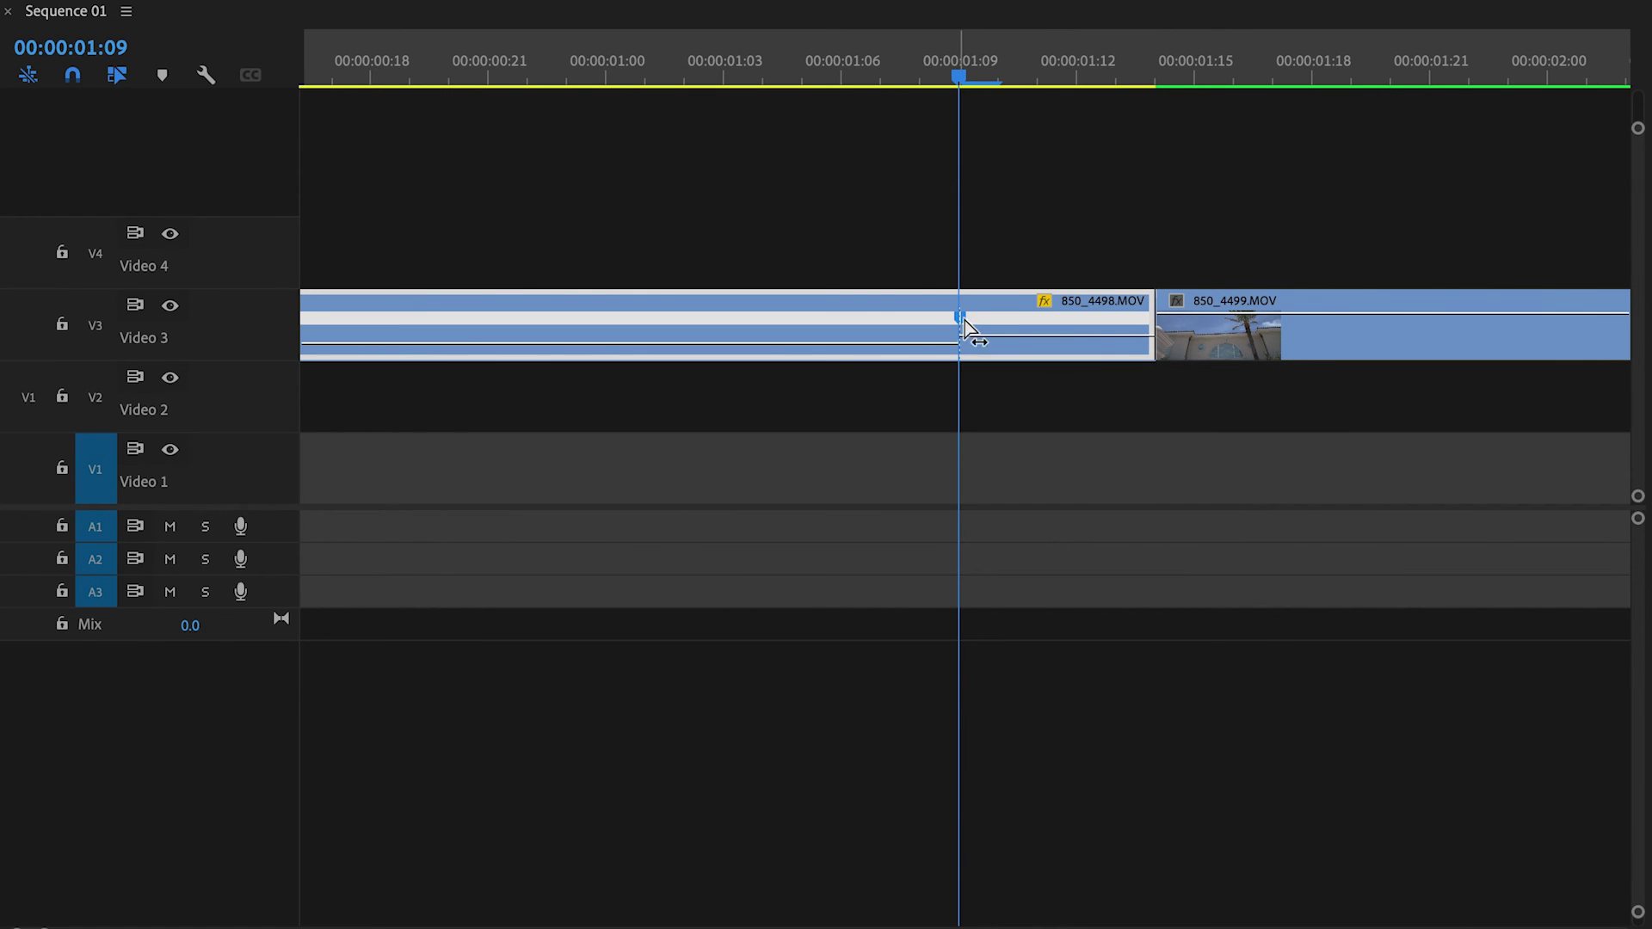
pyautogui.moveTo(988, 327); pyautogui.dragTo(1042, 322)
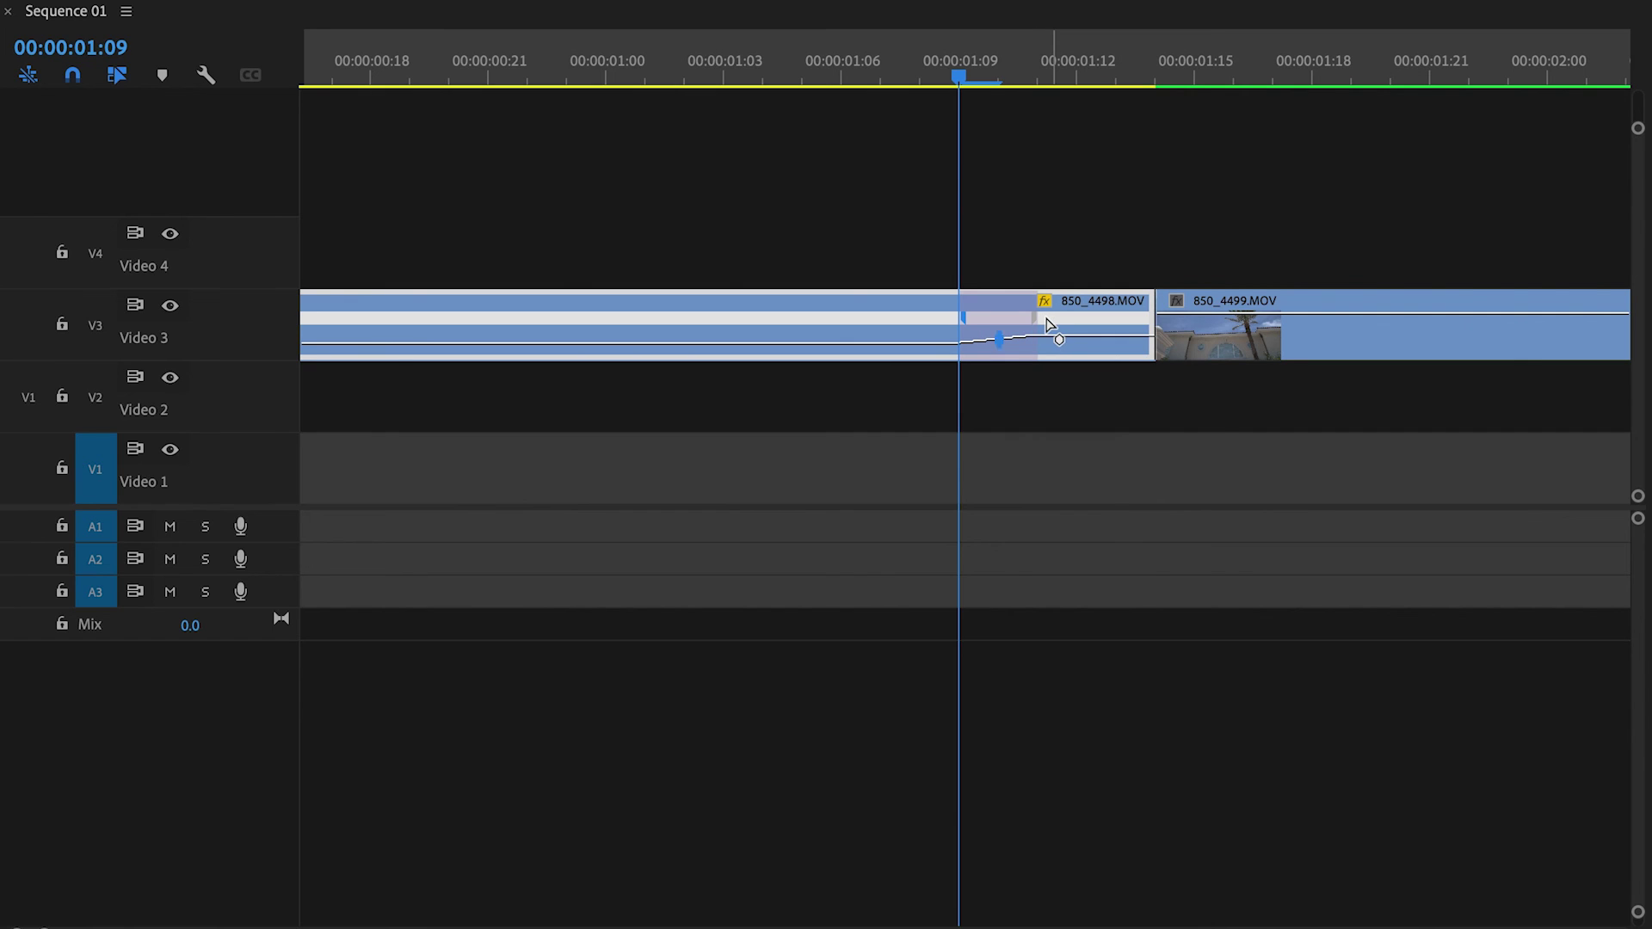
pyautogui.click(977, 338)
pyautogui.moveTo(996, 315); pyautogui.dragTo(990, 316)
pyautogui.click(964, 324)
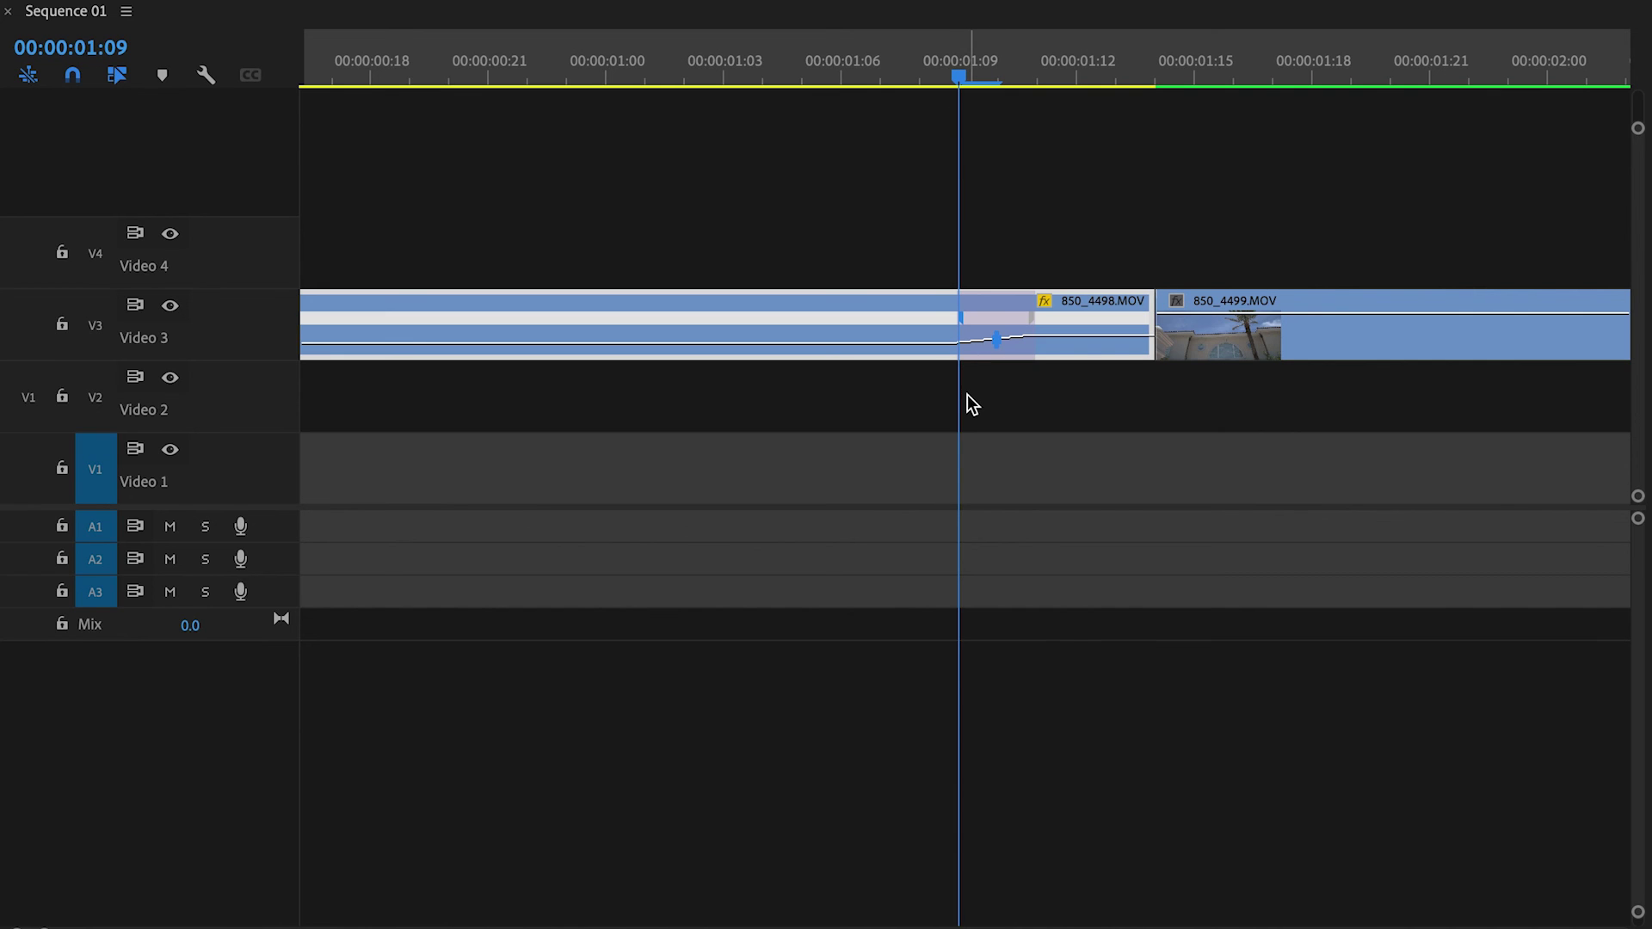
pyautogui.press('-')
pyautogui.press('-')
pyautogui.press('-')
pyautogui.press('-')
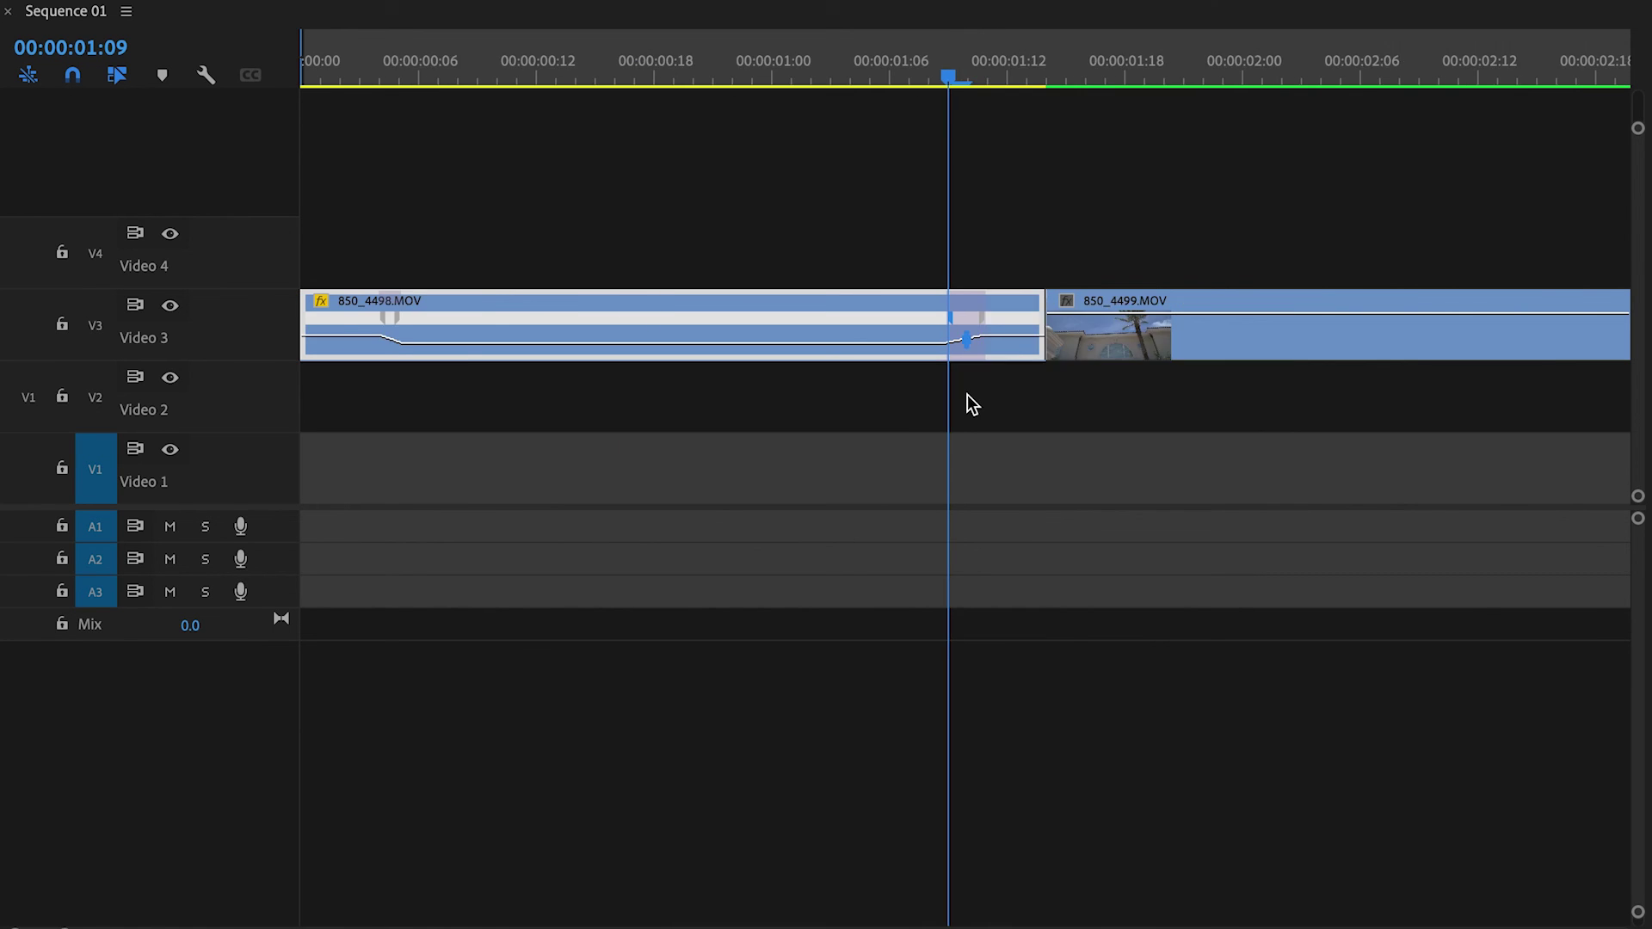
pyautogui.press('=')
pyautogui.press('=')
pyautogui.press('=')
pyautogui.press('=')
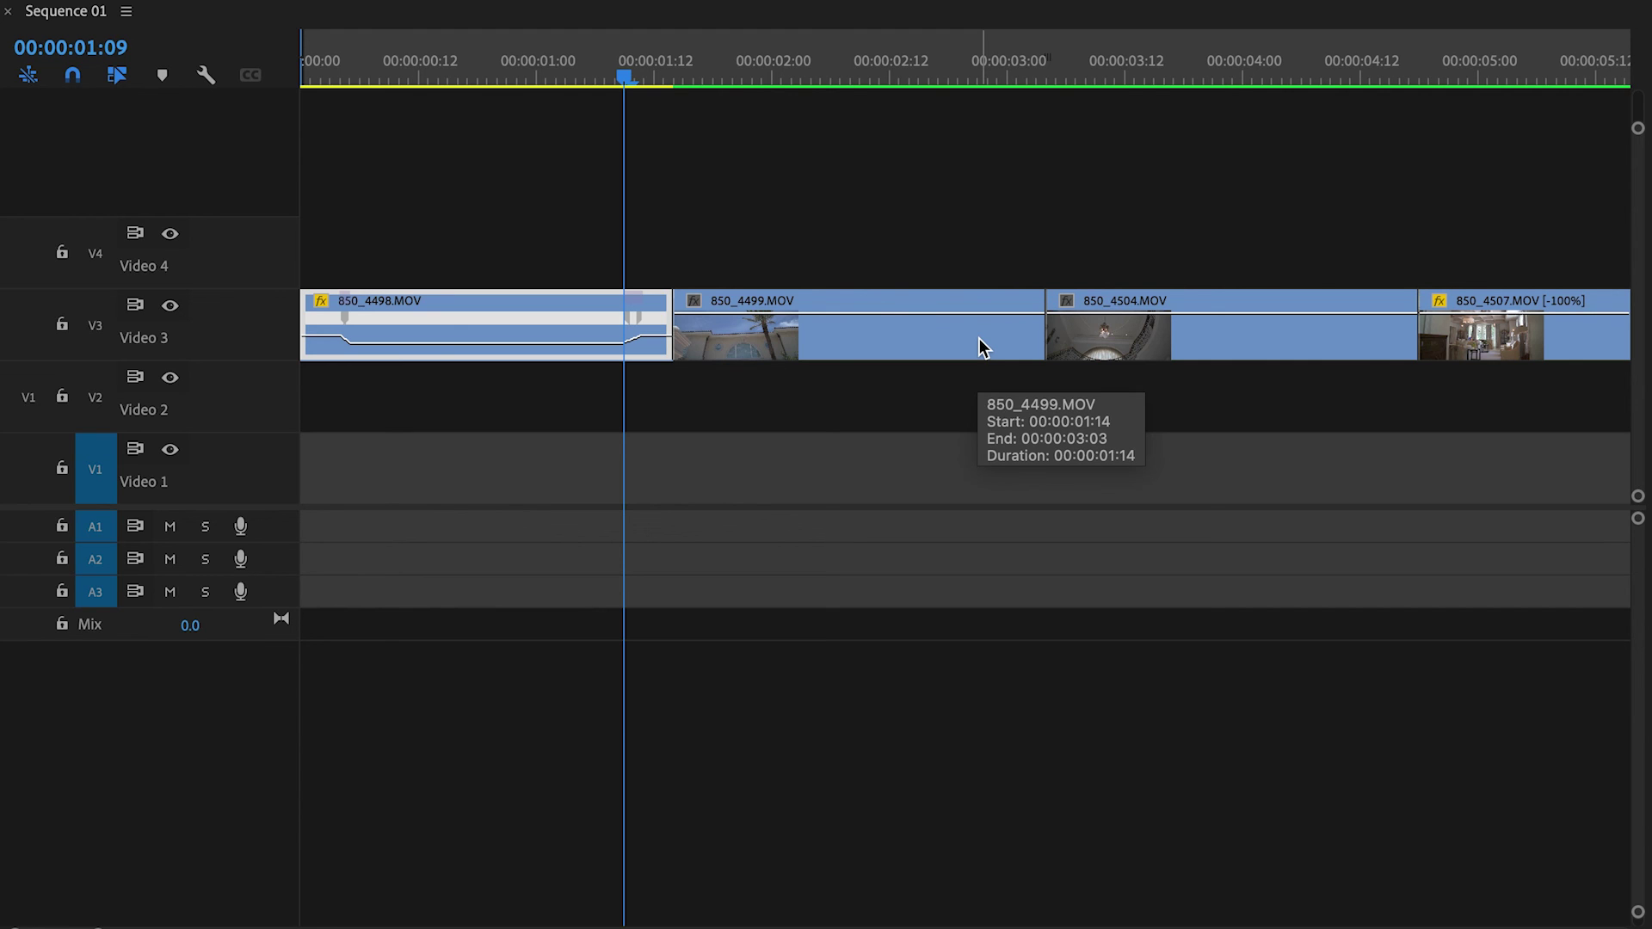
# Step: Jump the playhead to the next edit point
pyautogui.press('Down')
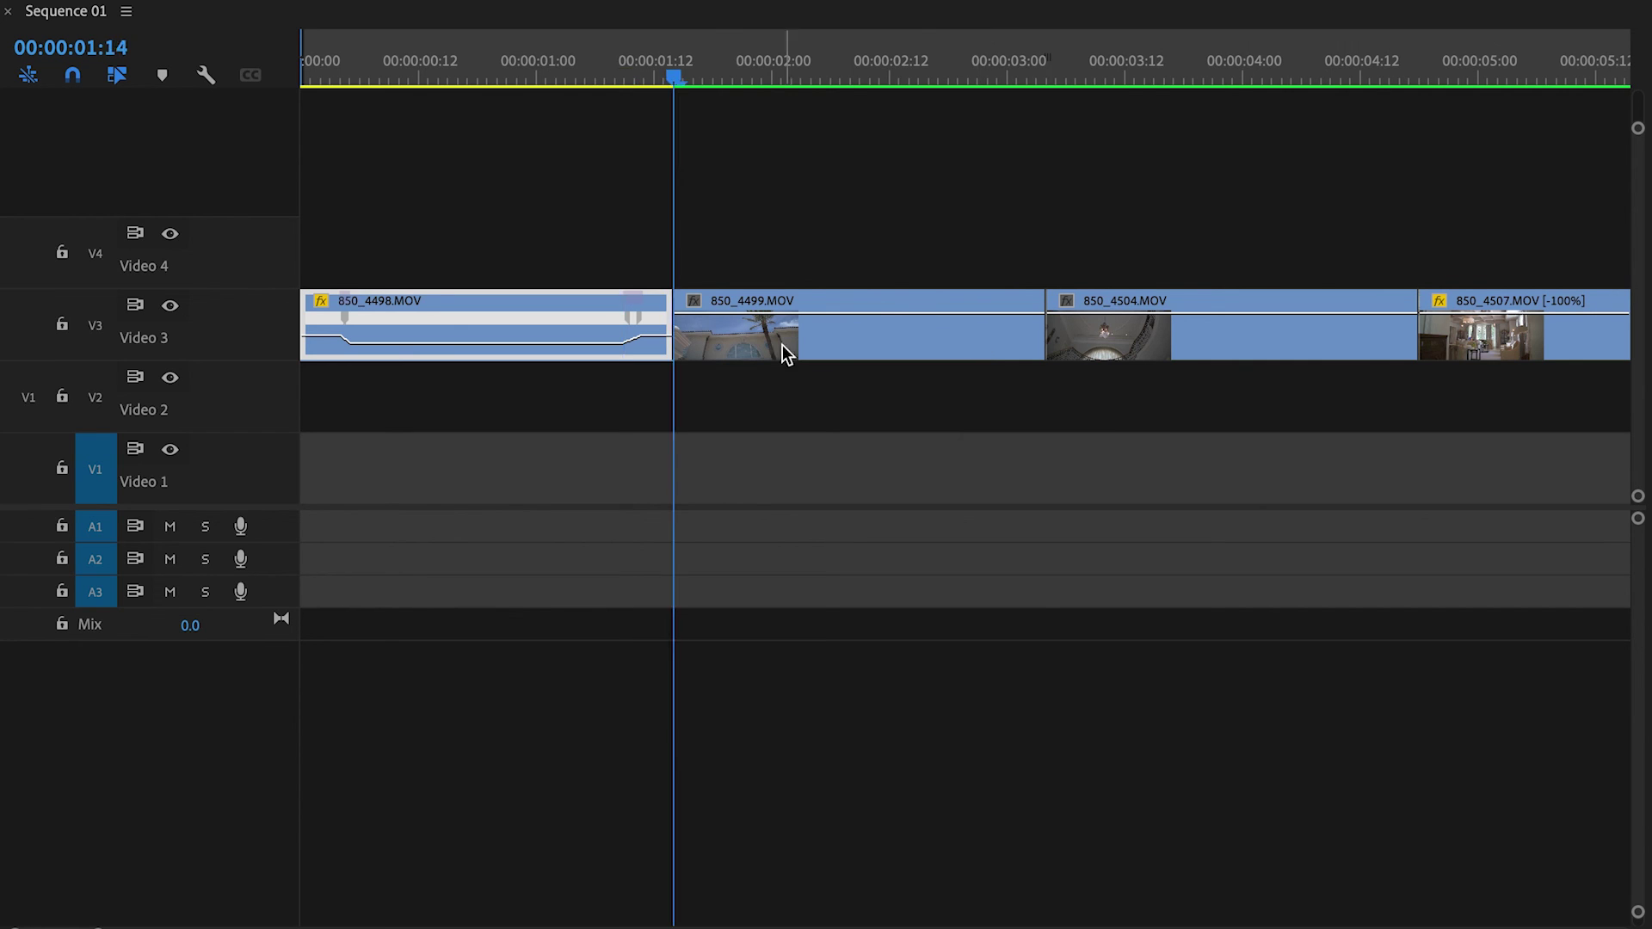